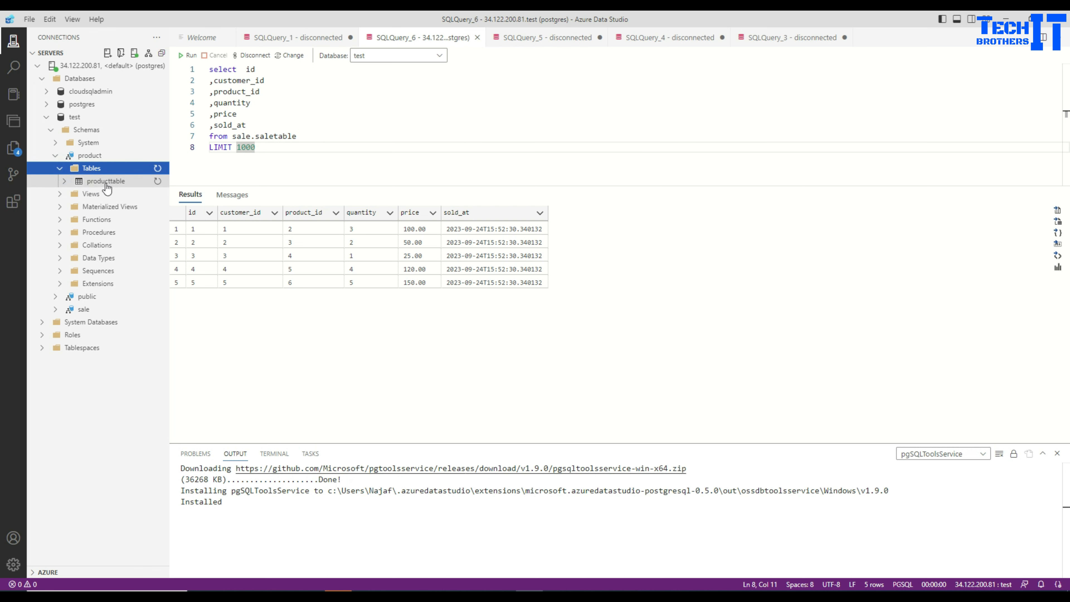
# View the top 1000 rows of producttable in the product schema and of saletable in the sale schema
pyautogui.rightClick(106, 182)
pyautogui.click(133, 193)
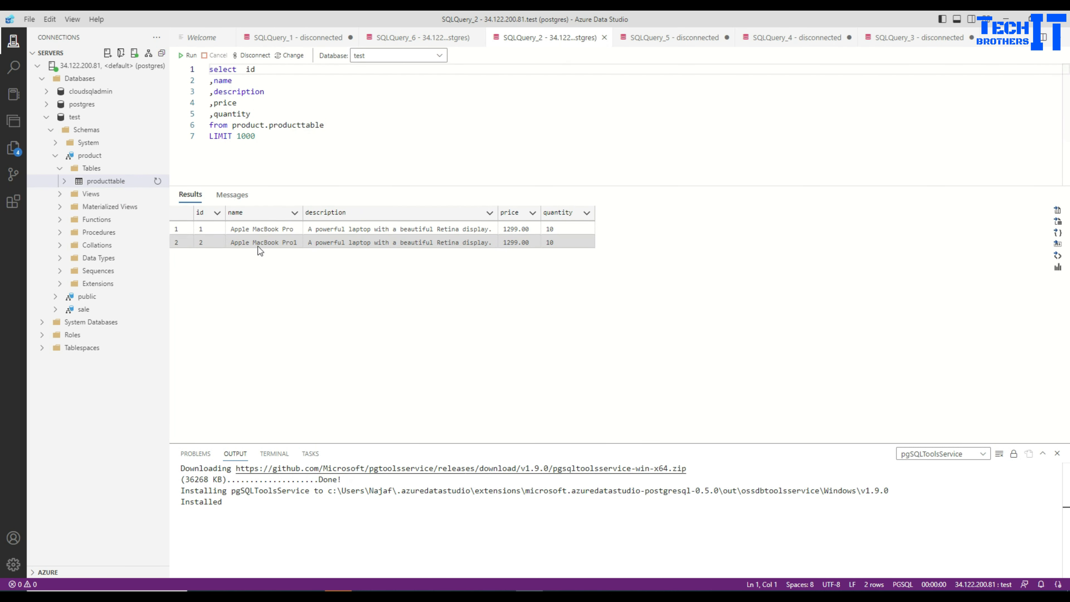
pyautogui.click(98, 311)
pyautogui.click(91, 322)
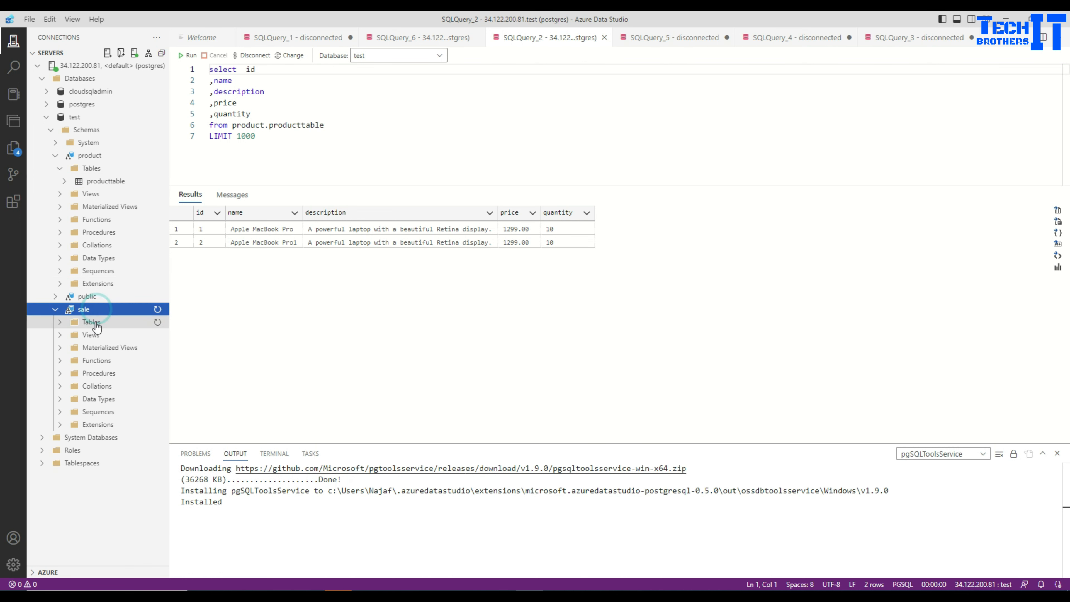
pyautogui.click(100, 335)
pyautogui.rightClick(100, 335)
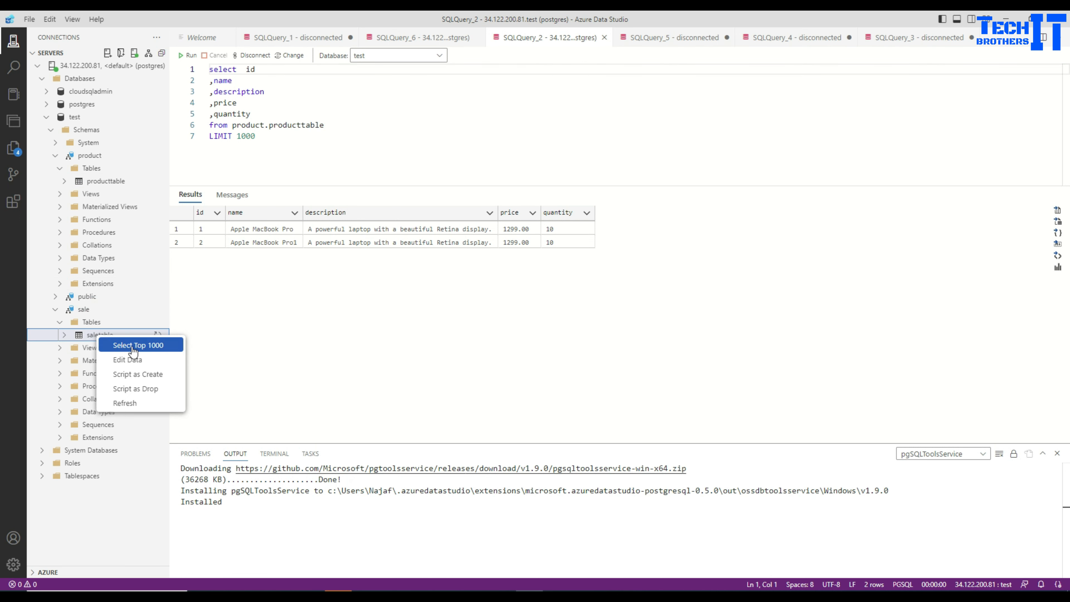
pyautogui.click(113, 345)
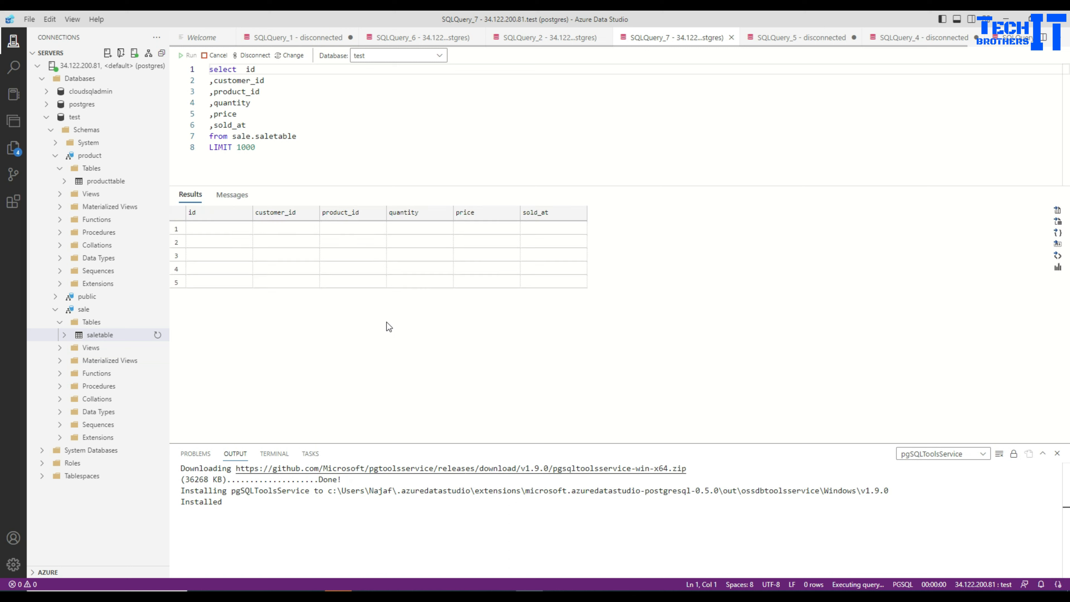
# Collapse the product schema, the Schemas folder and the test database in the server tree
pyautogui.click(55, 156)
pyautogui.click(51, 130)
pyautogui.click(48, 120)
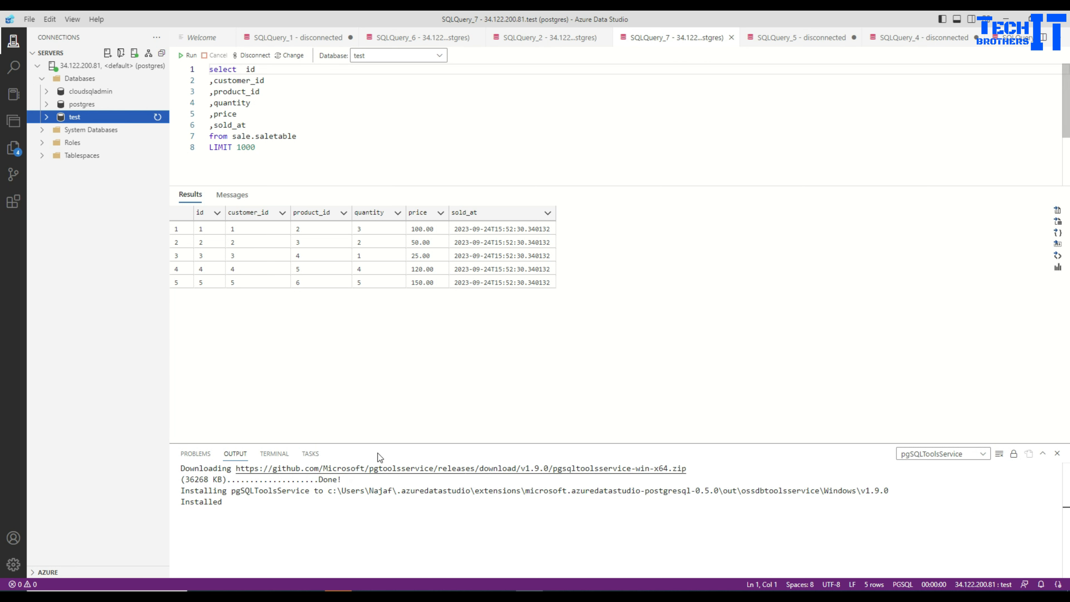
# Switch to the Google Cloud console in the browser, find the Database Migration service and dismiss the operations notification
pyautogui.click(330, 588)
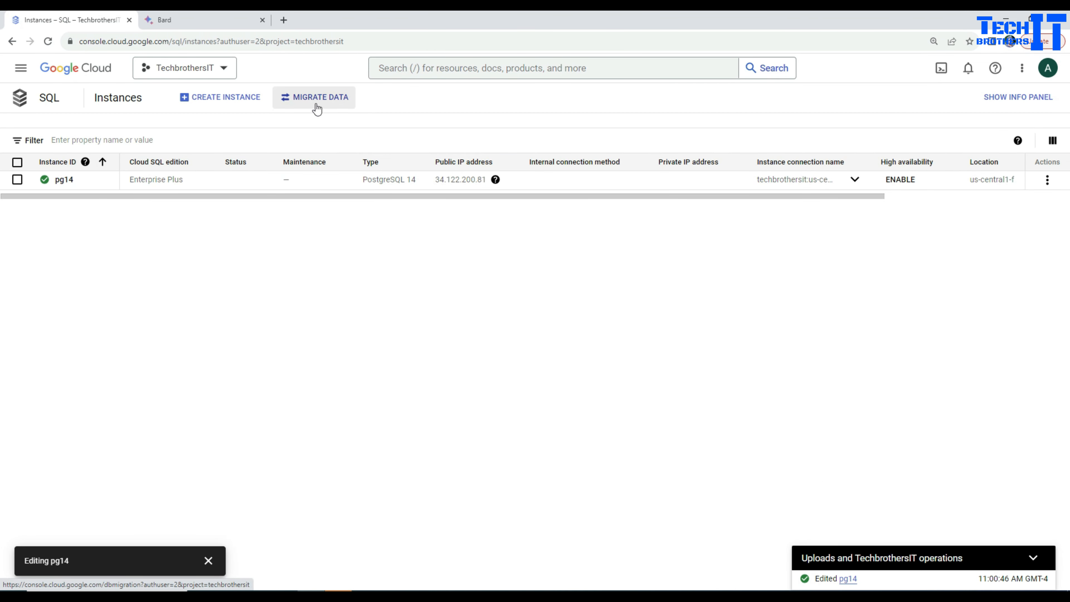
pyautogui.click(418, 68)
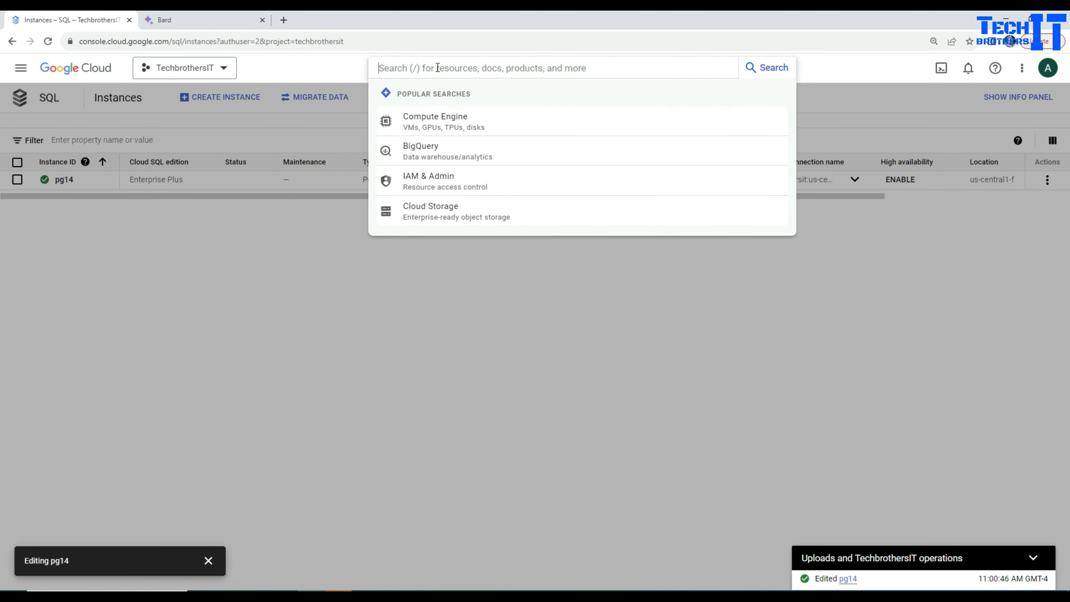
pyautogui.write('database mi')
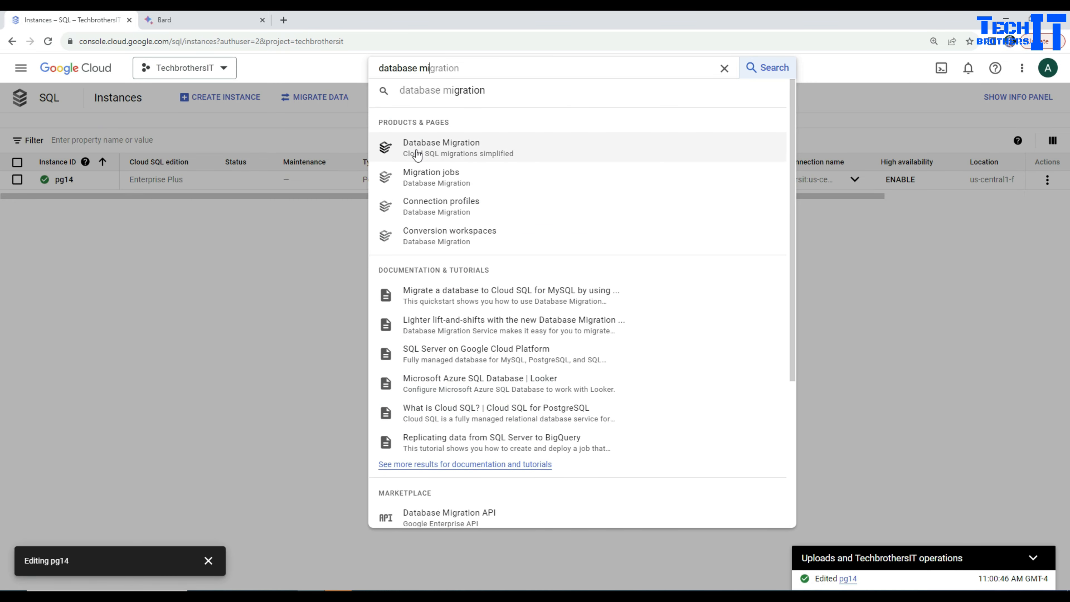
pyautogui.click(449, 157)
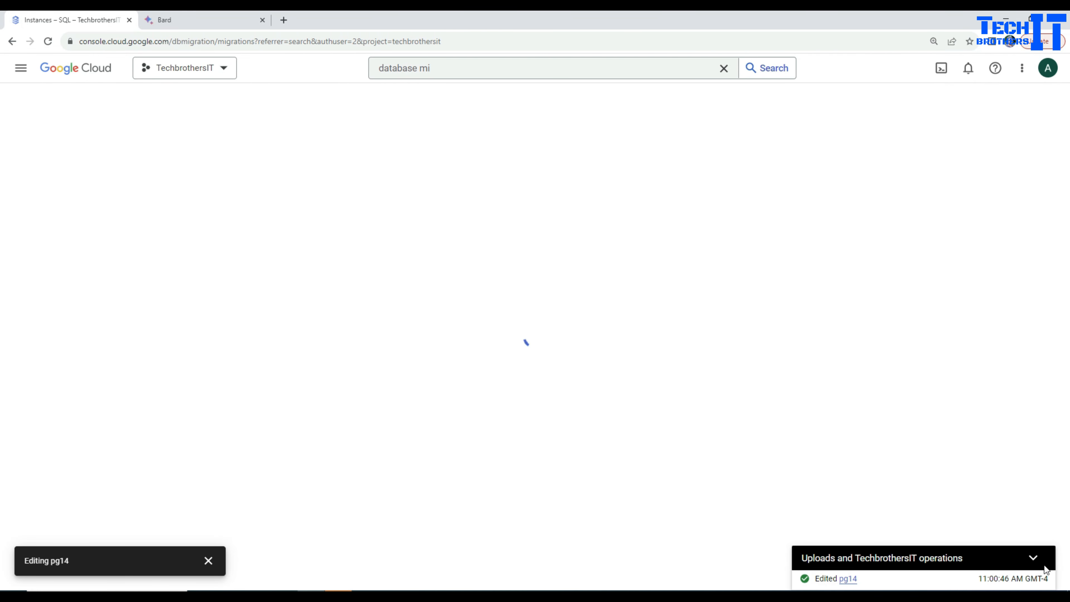
pyautogui.click(1030, 583)
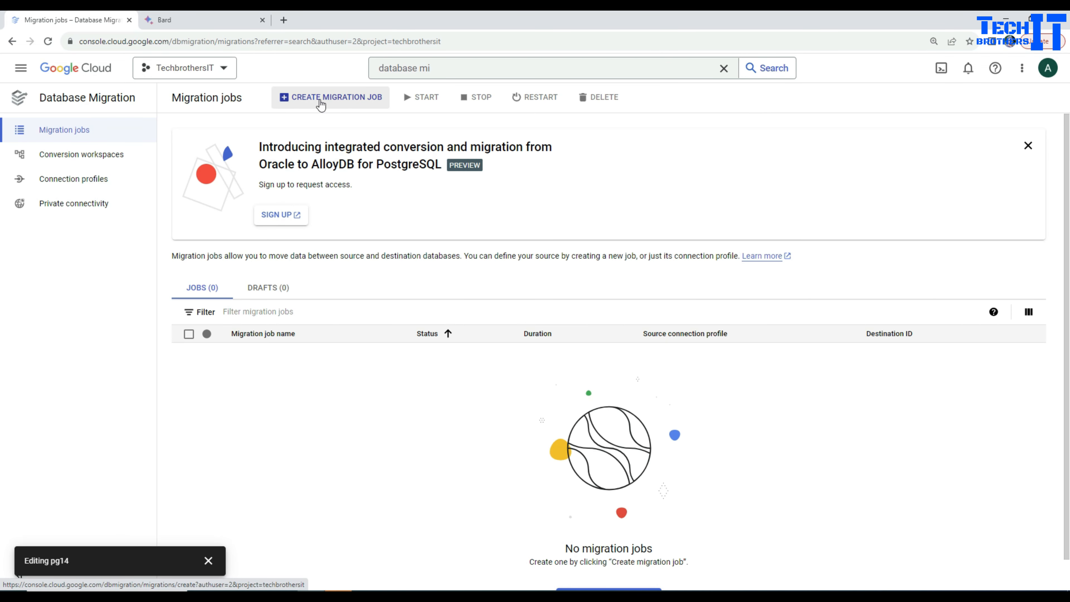
# Start a new migration job and name it dms-job
pyautogui.click(329, 103)
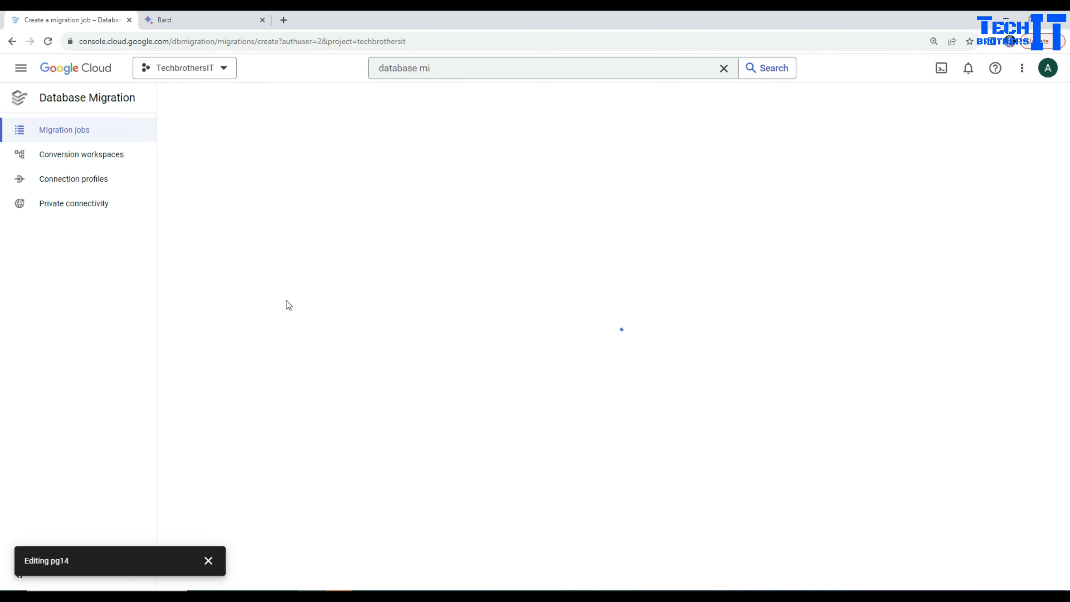
pyautogui.click(387, 209)
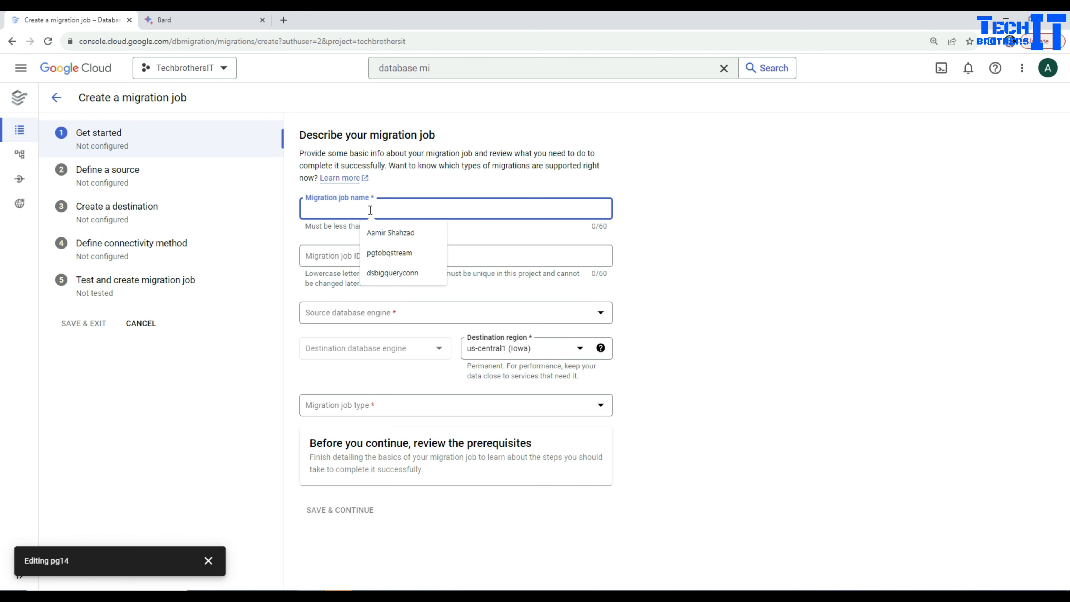
pyautogui.write('dms-job')
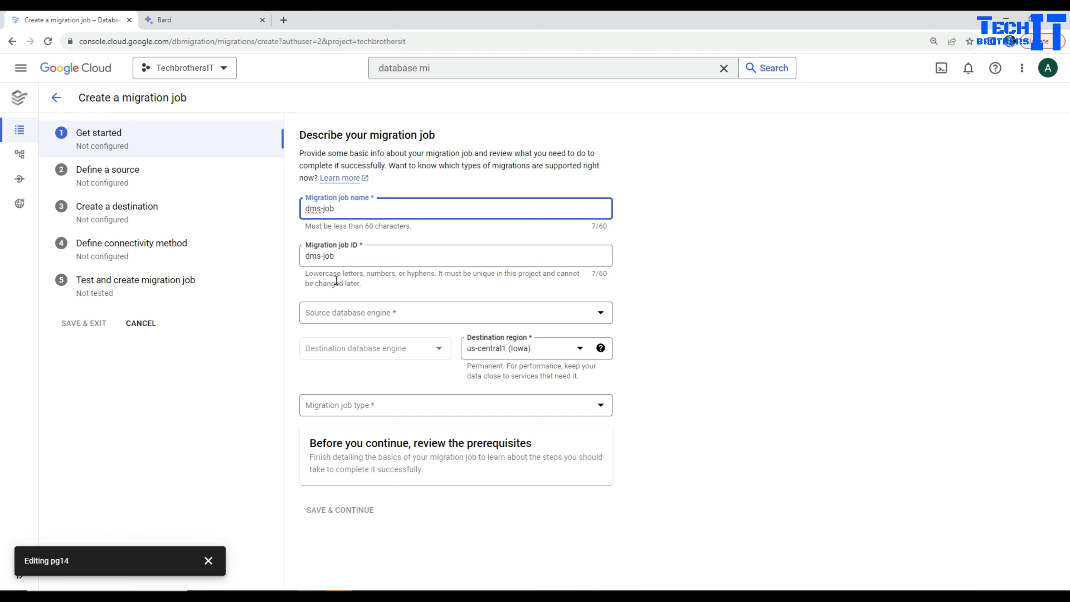
# Set both the source and the destination database engine of the migration job to Cloud SQL for PostgreSQL
pyautogui.click(368, 320)
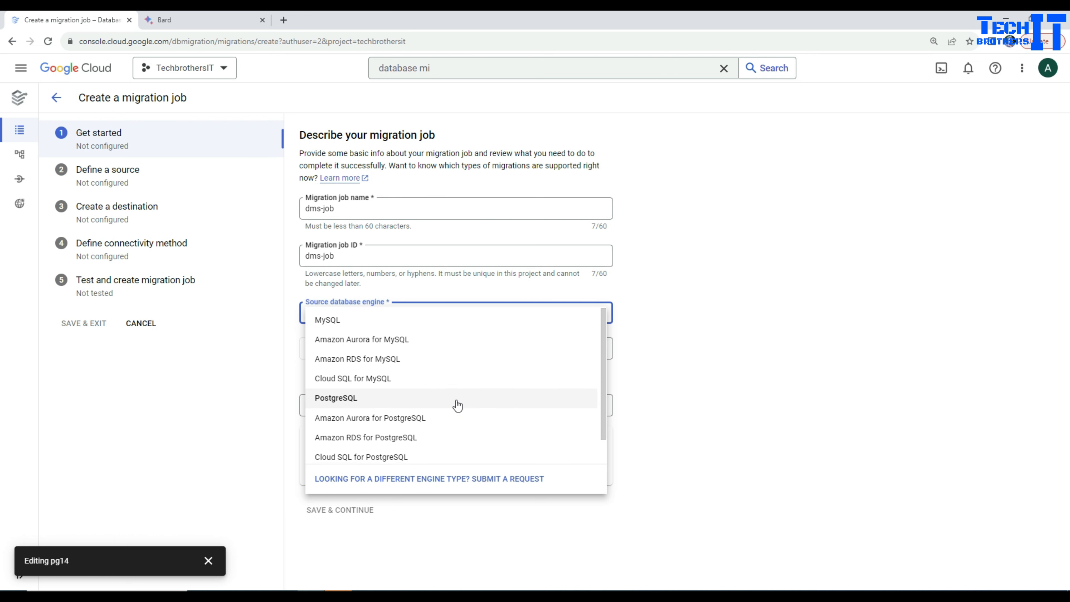
pyautogui.scroll(-2, 457, 405)
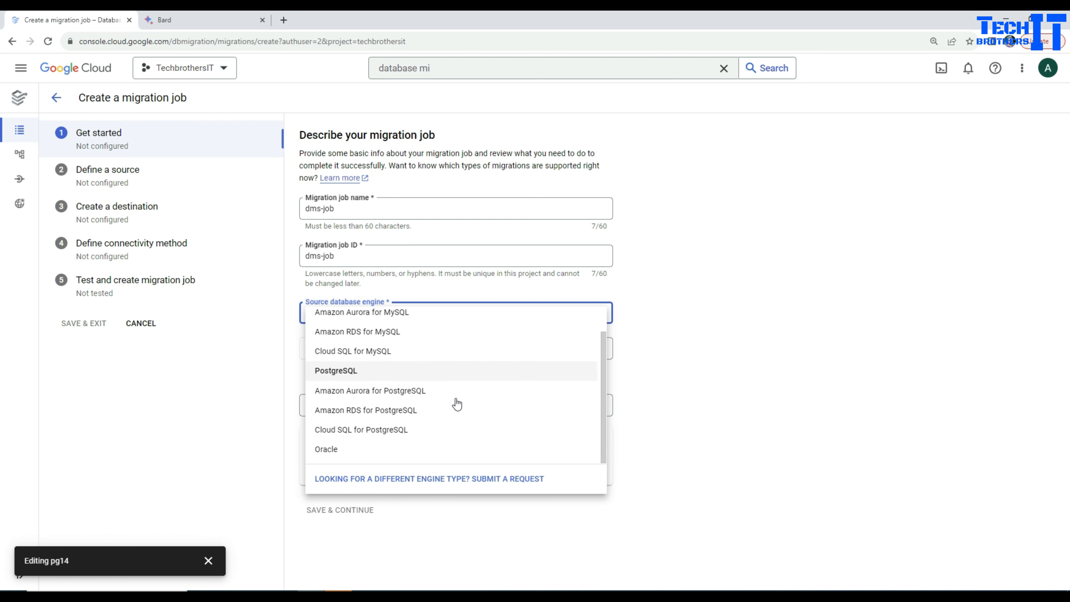
pyautogui.click(372, 432)
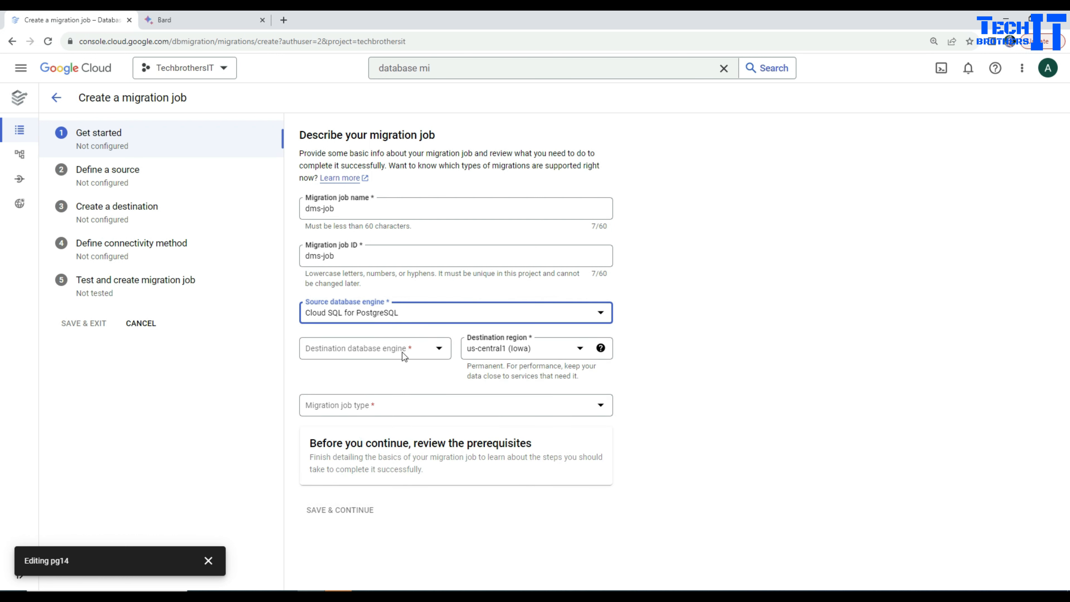
pyautogui.click(412, 353)
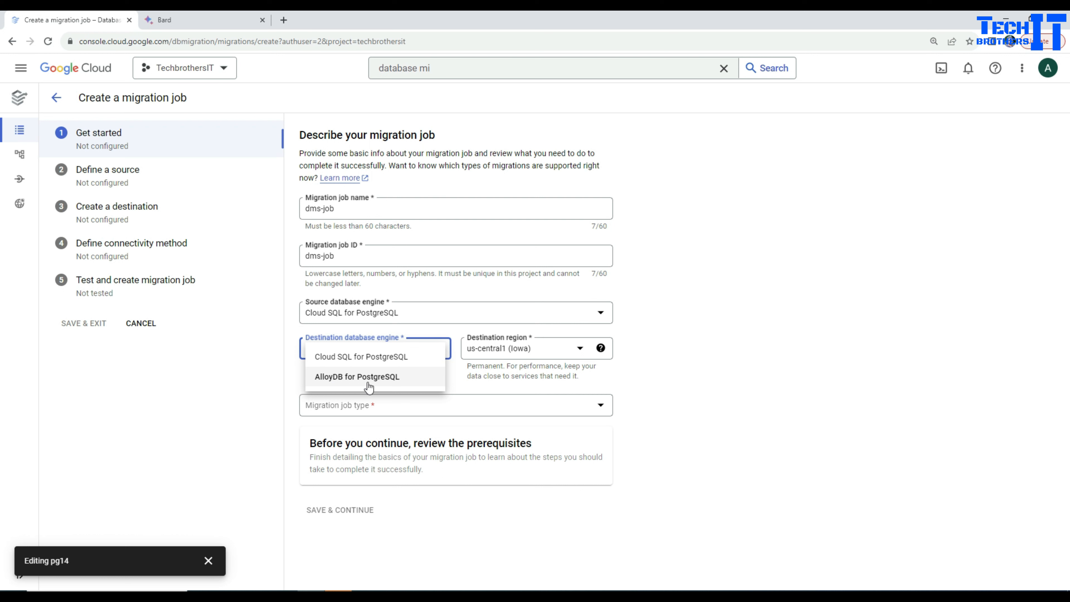
pyautogui.click(375, 356)
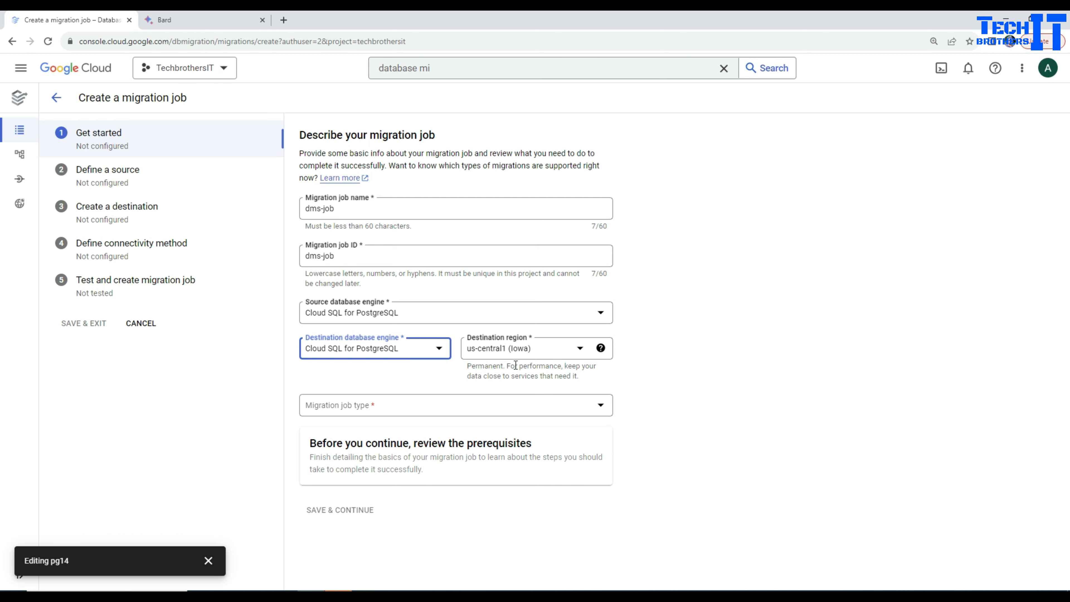
# Keep us-central1 (Iowa) as the destination region and set the migration job type to Continuous
pyautogui.click(548, 353)
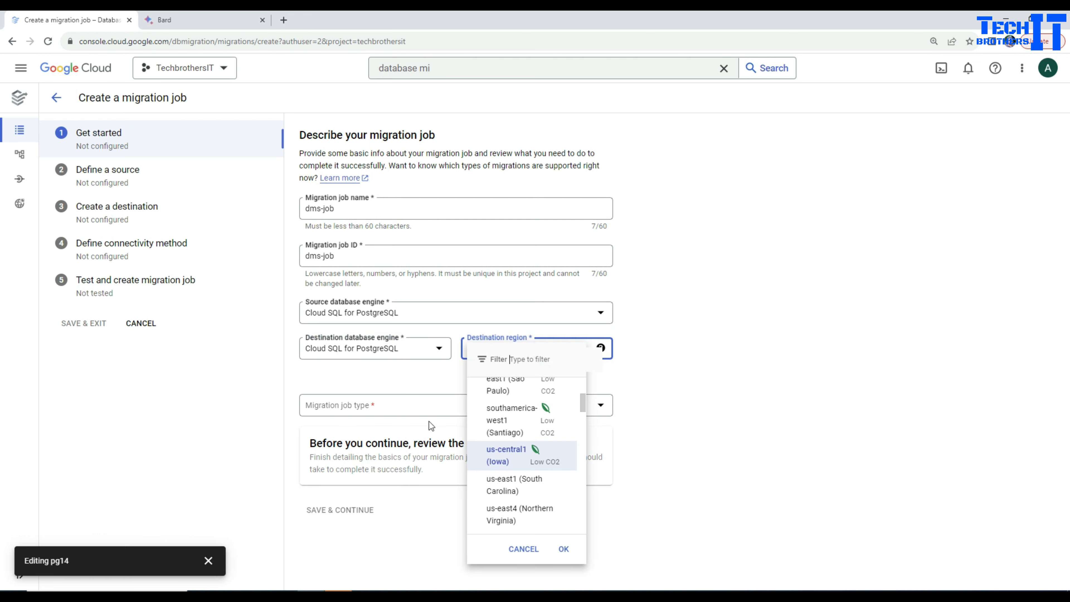
pyautogui.click(528, 463)
pyautogui.click(404, 407)
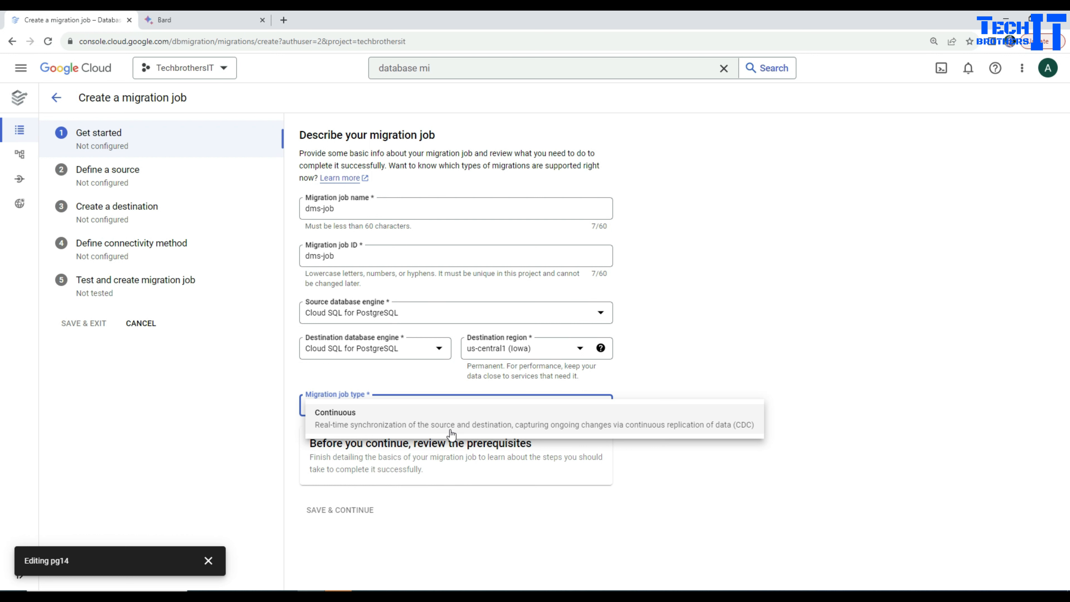
pyautogui.click(376, 427)
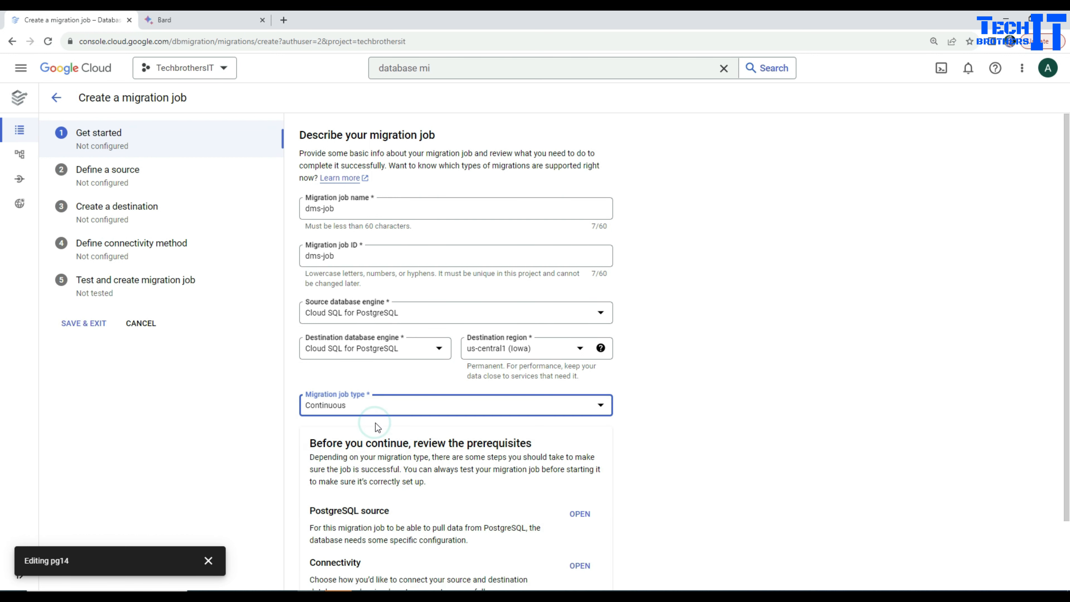
# Review the PostgreSQL source prerequisites, including the supported versions, source instance configuration and source databases configuration
pyautogui.scroll(-2, 685, 419)
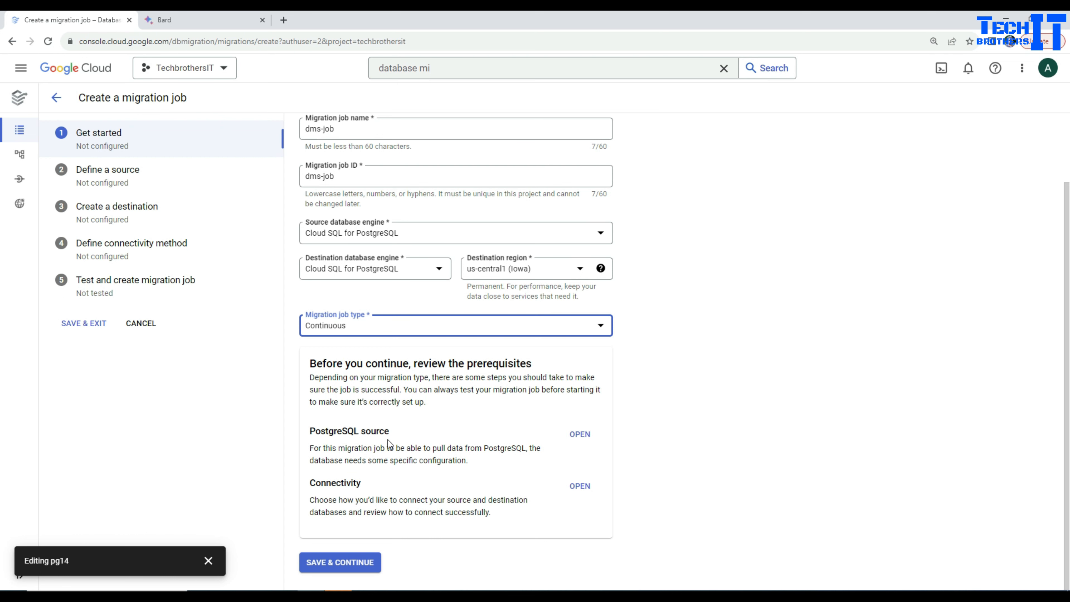
pyautogui.click(577, 443)
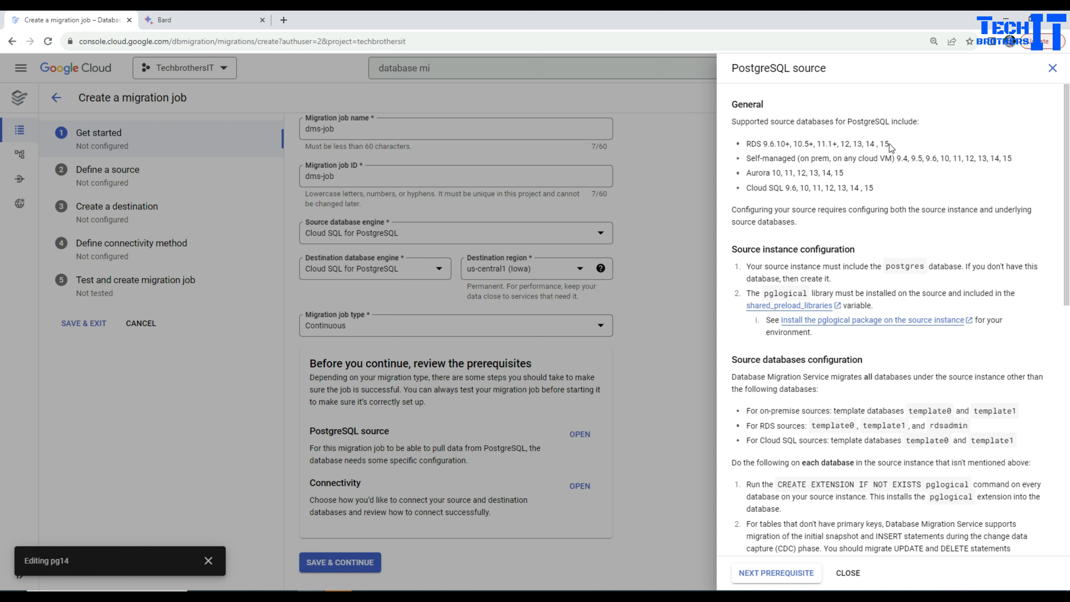
pyautogui.moveTo(748, 143); pyautogui.dragTo(772, 174)
pyautogui.click(827, 194)
pyautogui.moveTo(890, 188); pyautogui.dragTo(750, 143)
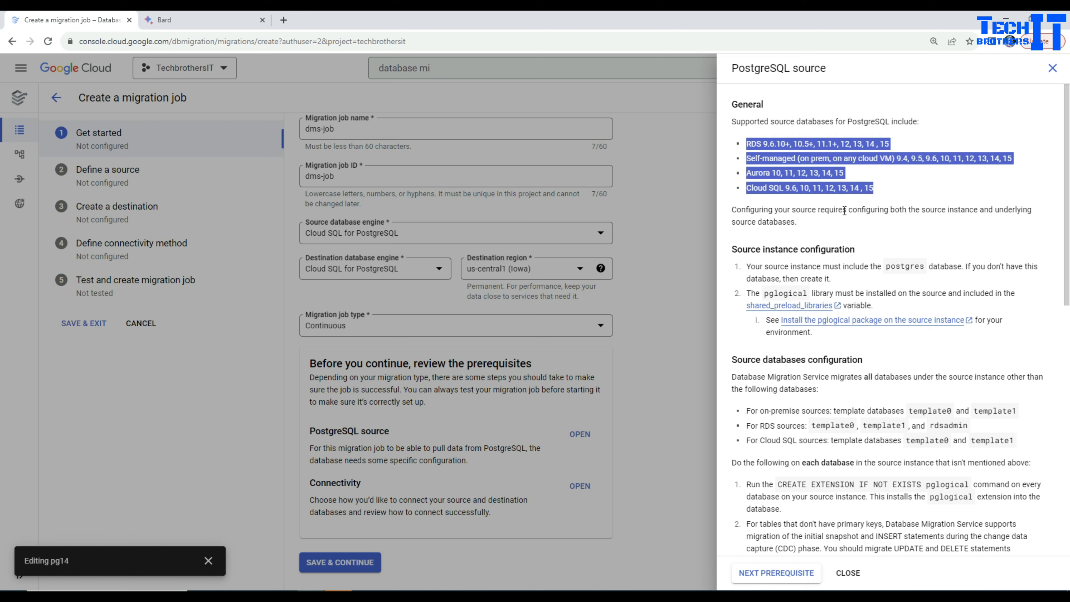
pyautogui.scroll(-2, 943, 245)
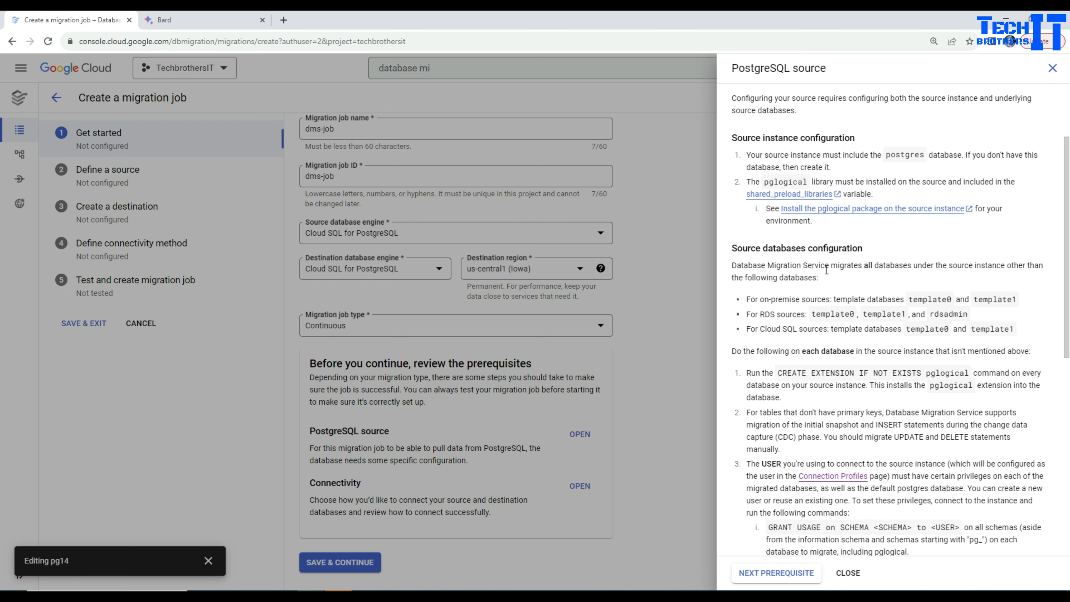
pyautogui.scroll(-3, 863, 295)
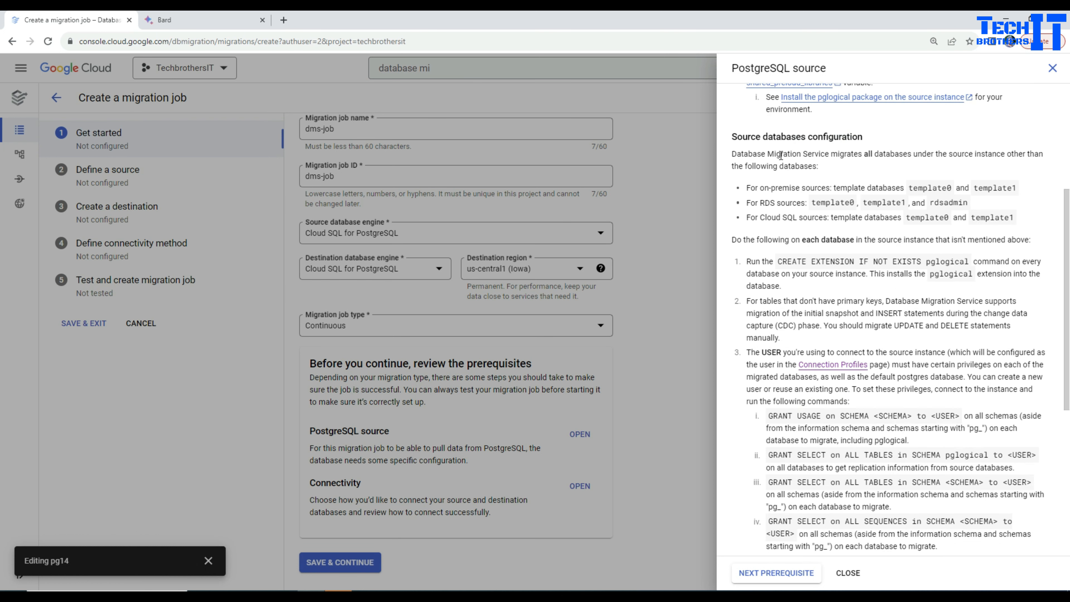
# Duplicate the migration job browser tab and open the Cloud SQL instance pg14 for editing in the copy
pyautogui.rightClick(90, 20)
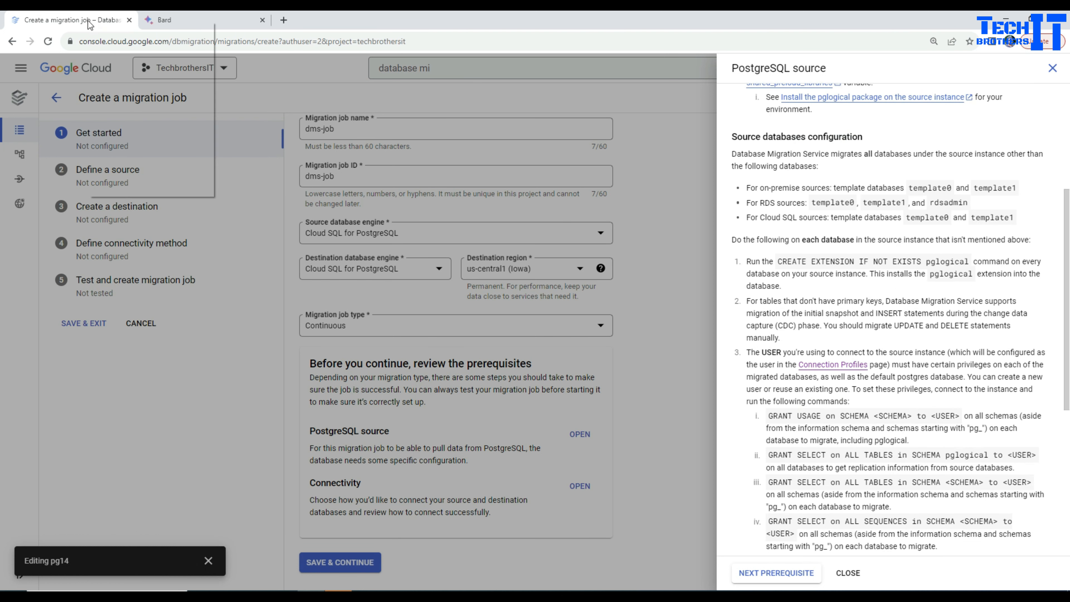
pyautogui.click(131, 100)
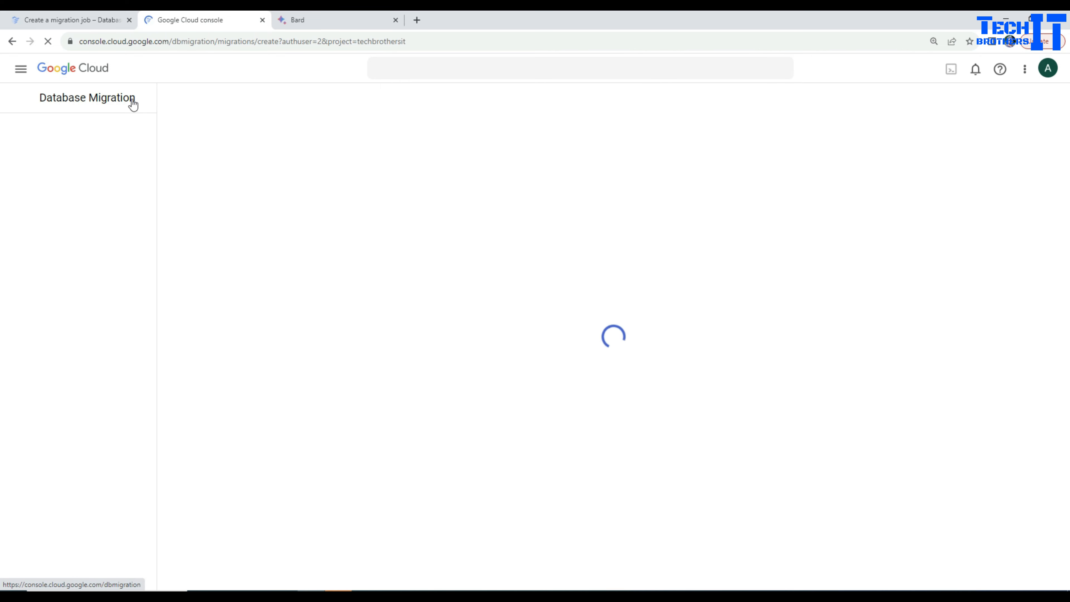
pyautogui.click(20, 72)
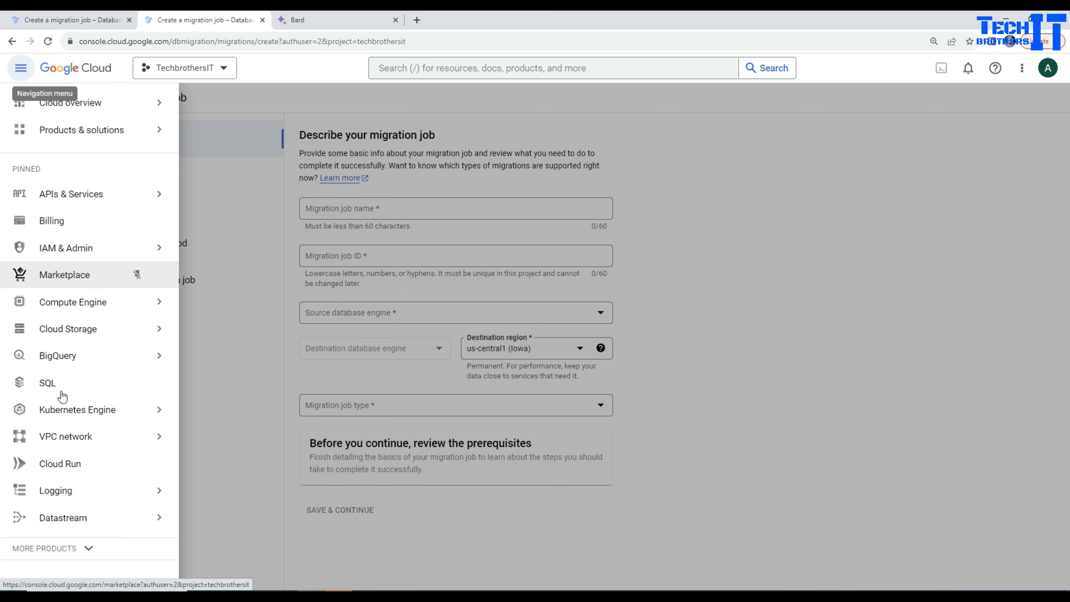
pyautogui.click(61, 392)
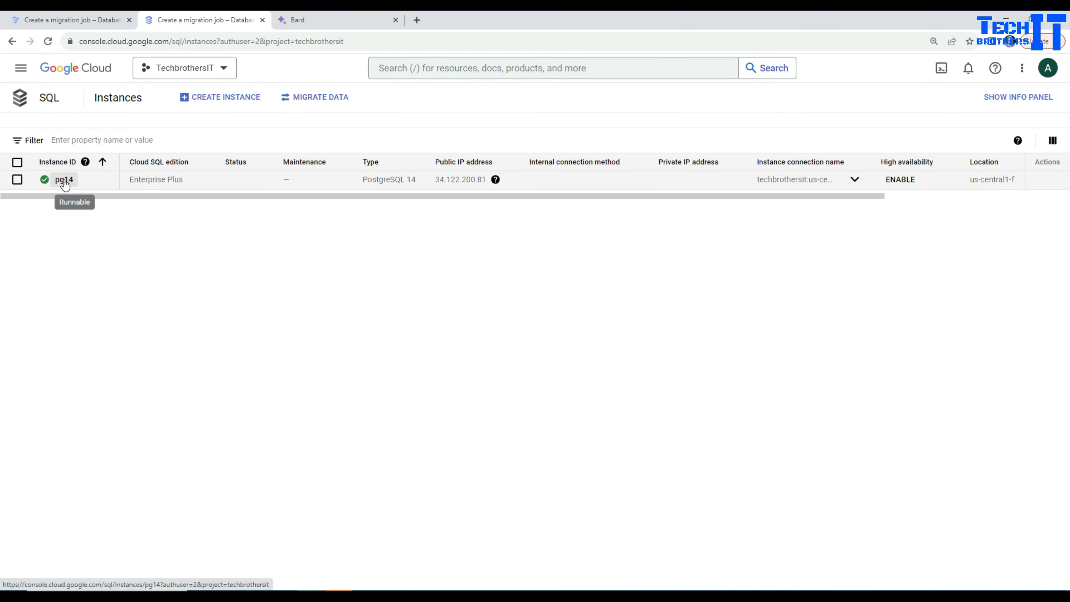
pyautogui.click(63, 181)
pyautogui.click(274, 98)
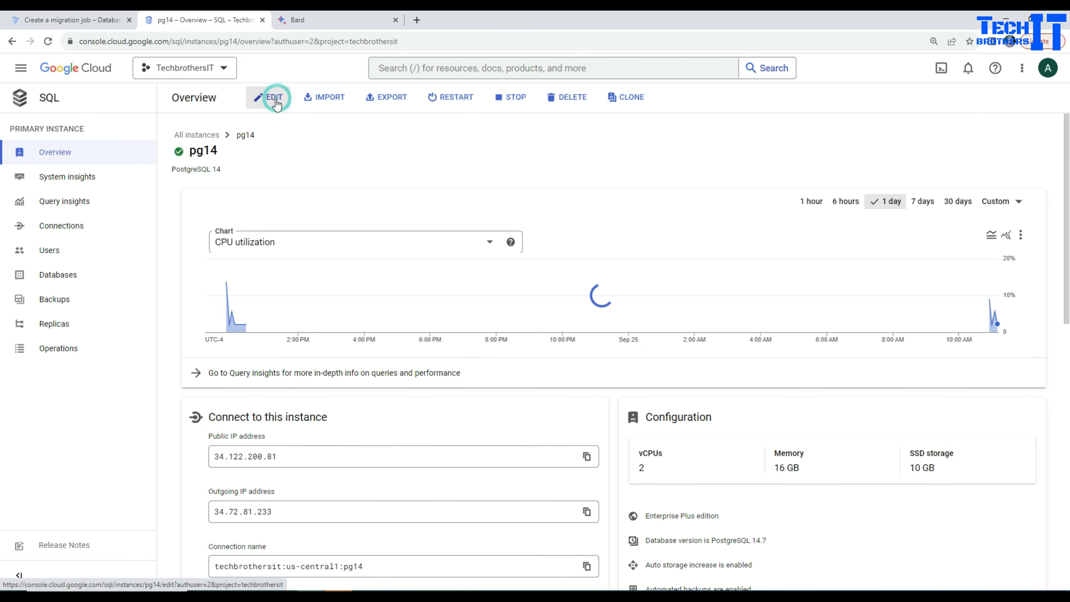
# Add the database flag cloudsql.enable_pglogical with the value On to the pg14 instance
pyautogui.scroll(-9, 315, 279)
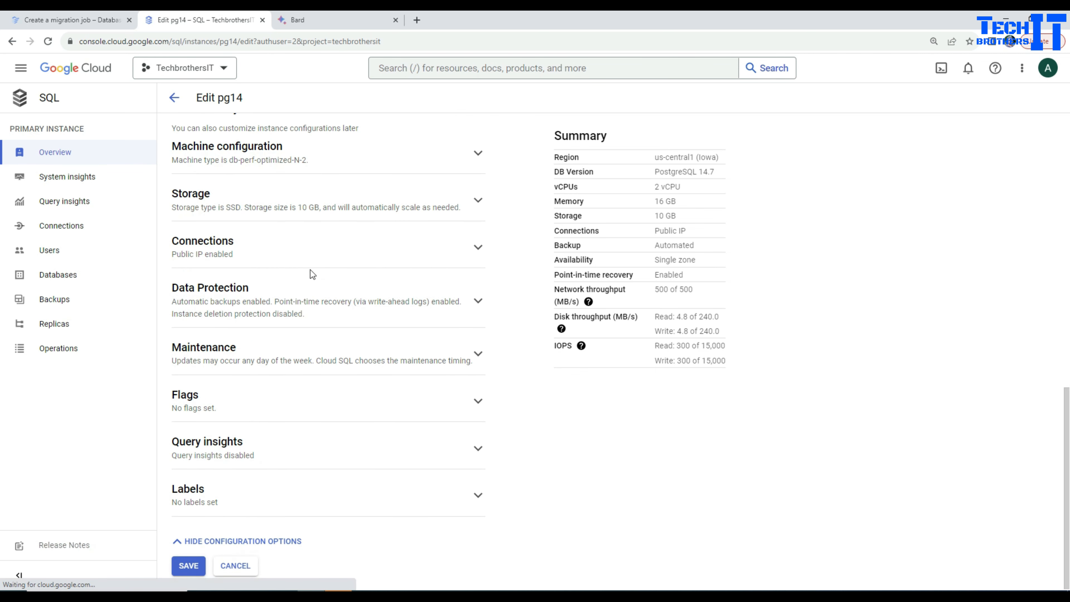
pyautogui.click(240, 413)
pyautogui.scroll(-2, 294, 405)
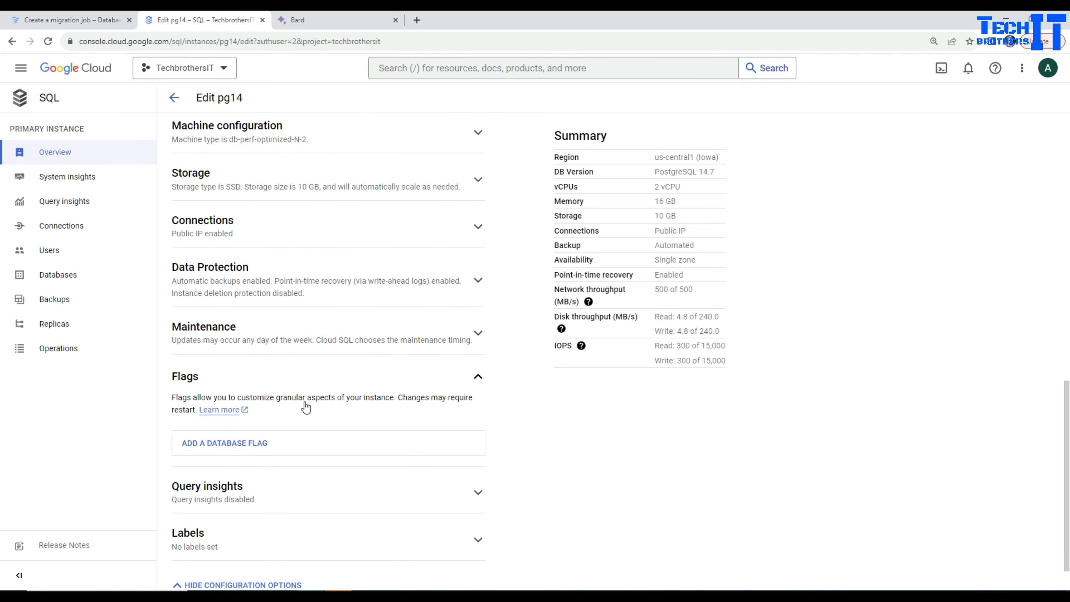
pyautogui.click(243, 404)
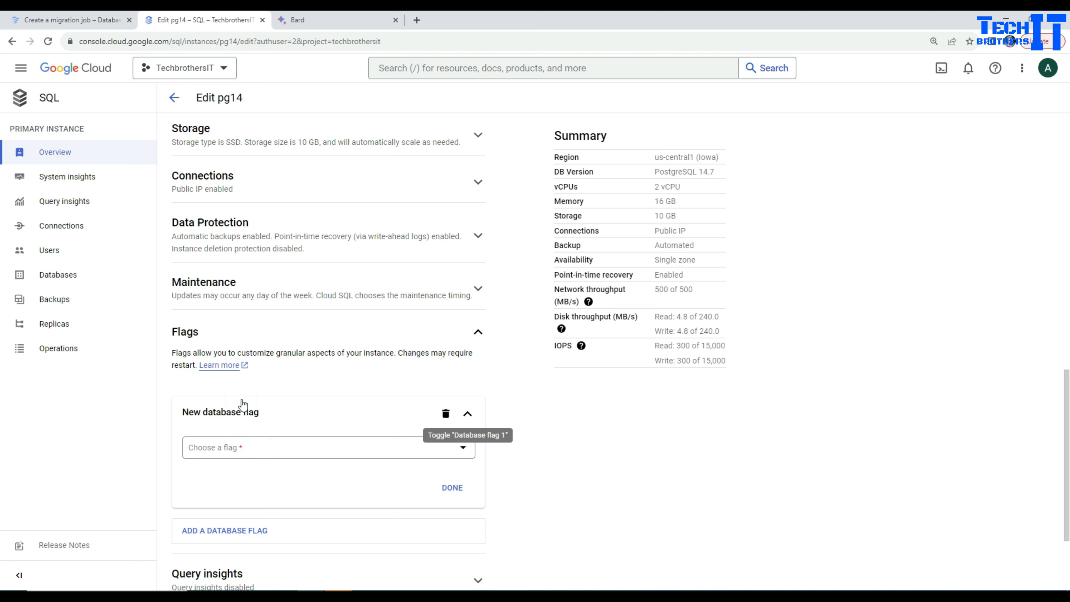
pyautogui.click(290, 451)
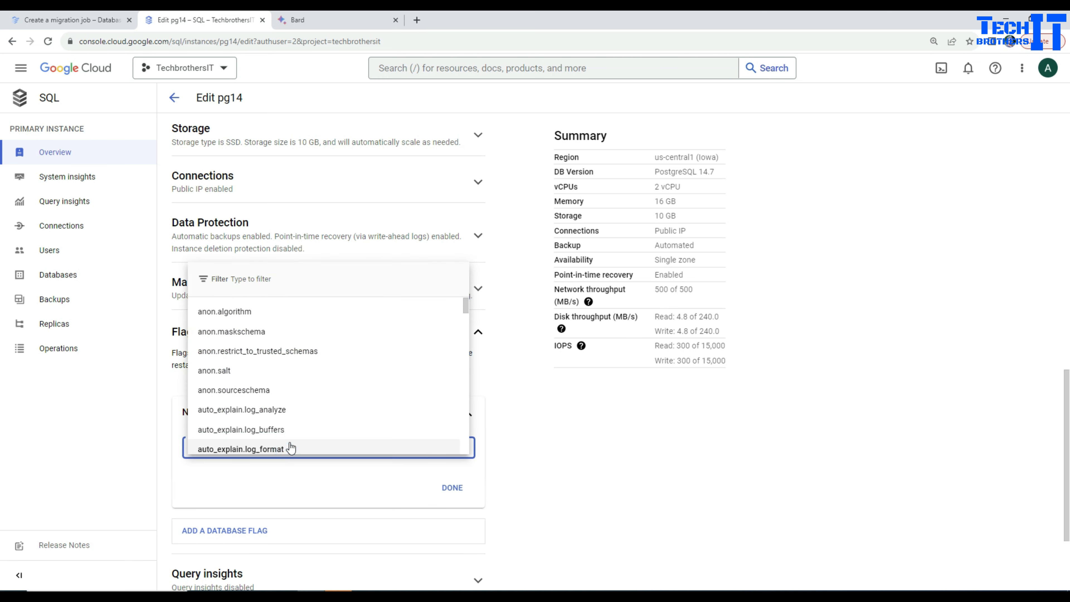
pyautogui.write('logical')
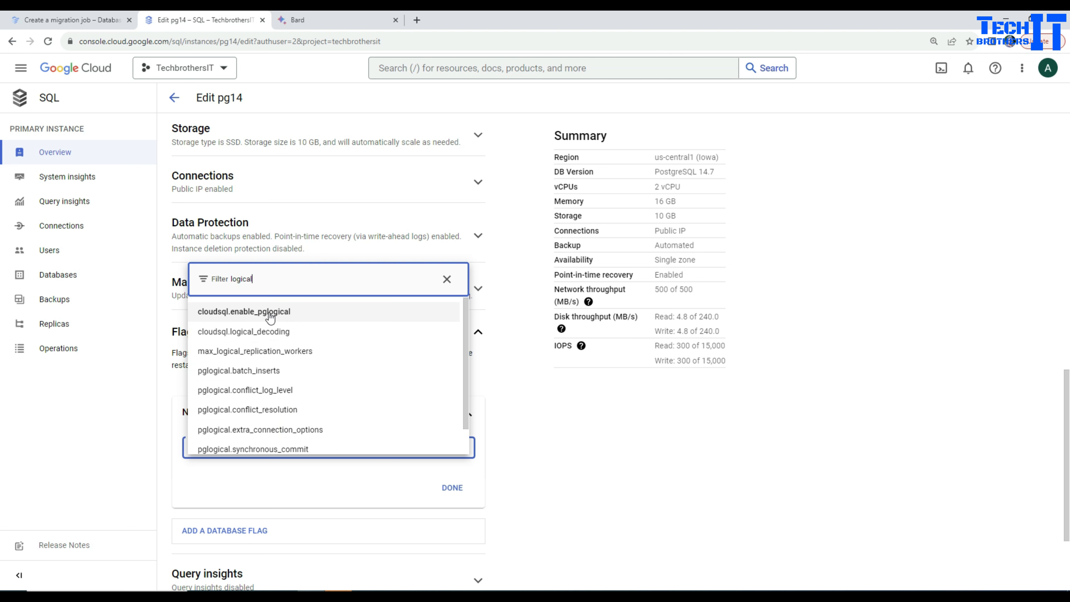
pyautogui.click(270, 314)
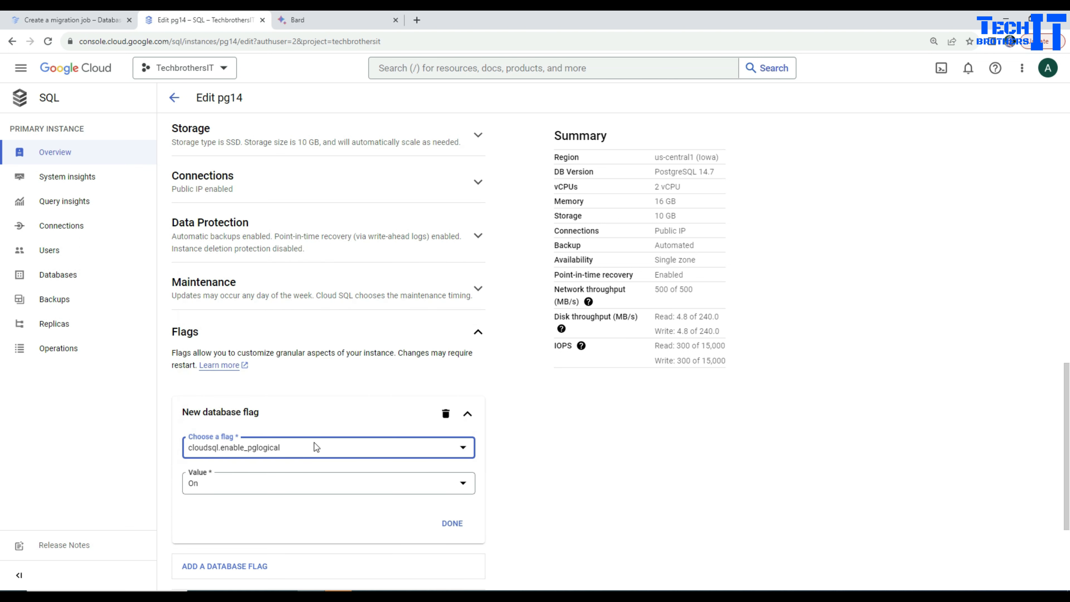
pyautogui.click(452, 523)
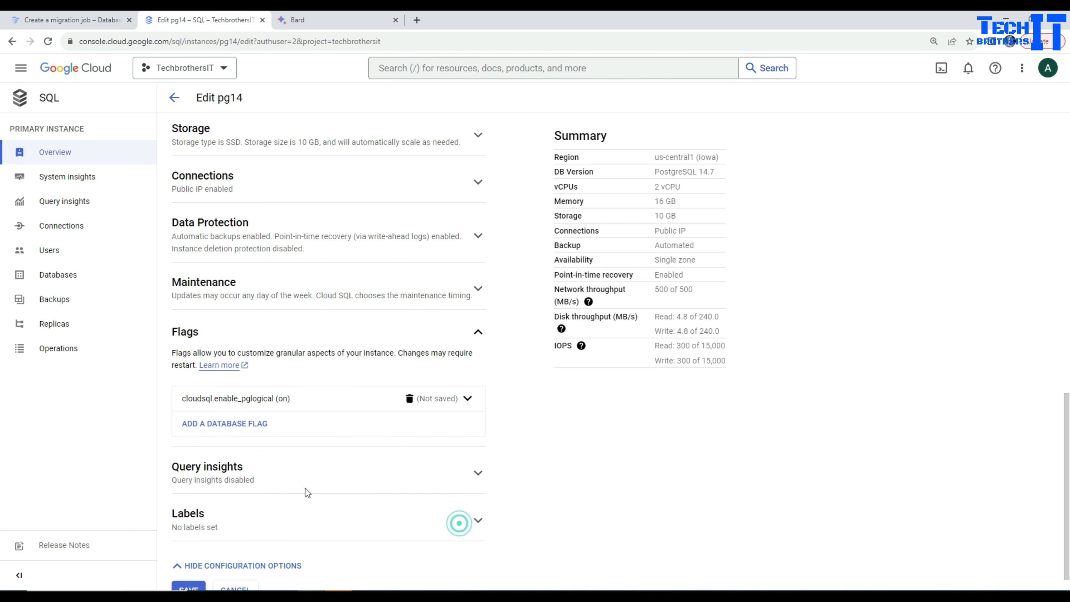
# Add a second database flag, cloudsql.logical_decoding, with the value On
pyautogui.click(255, 426)
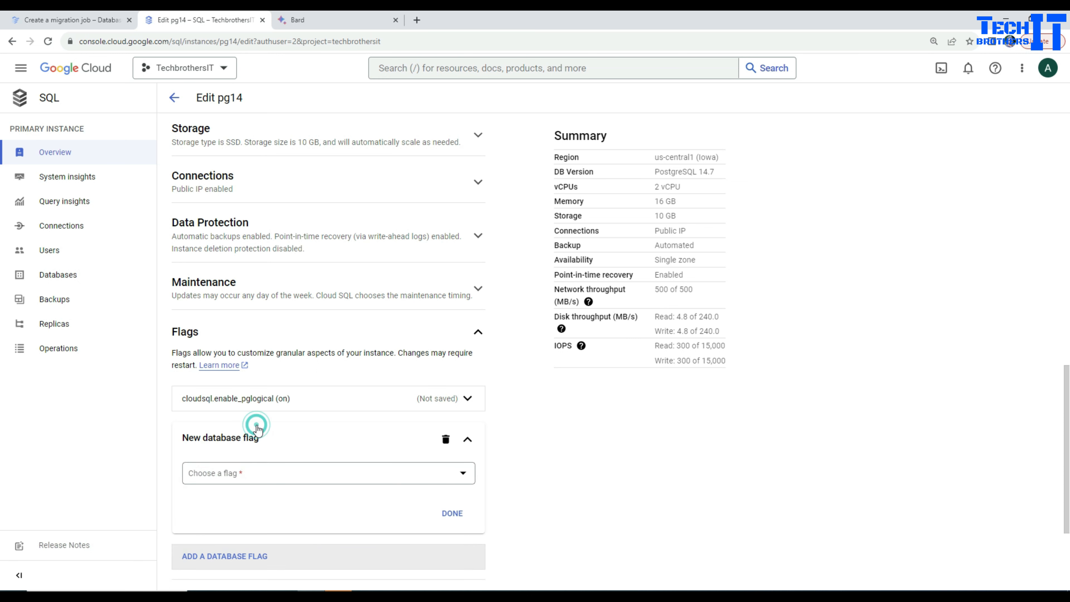
pyautogui.click(275, 477)
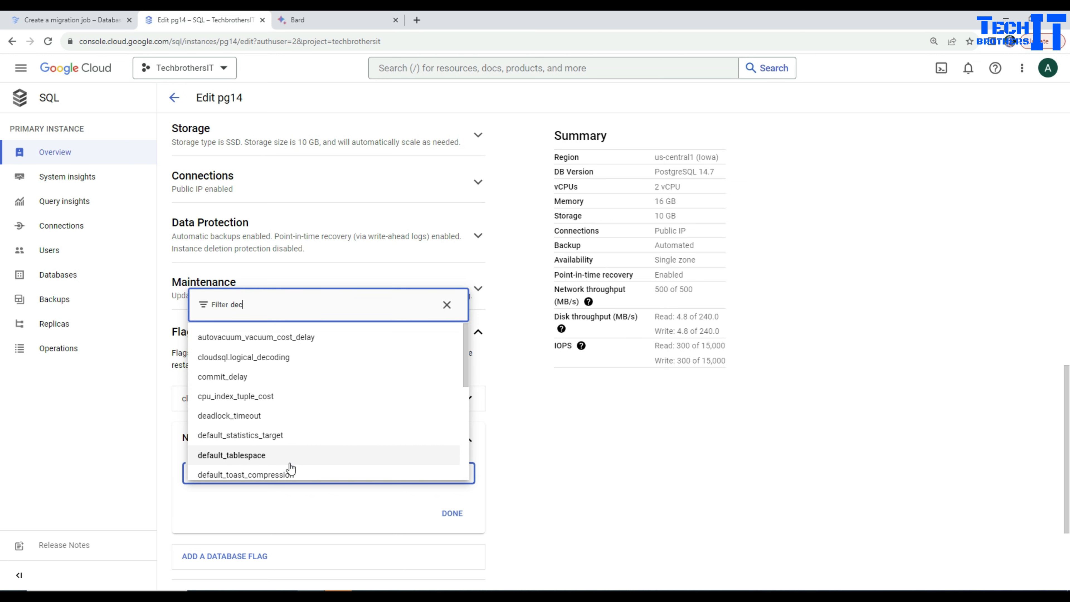
pyautogui.write('co')
pyautogui.click(283, 468)
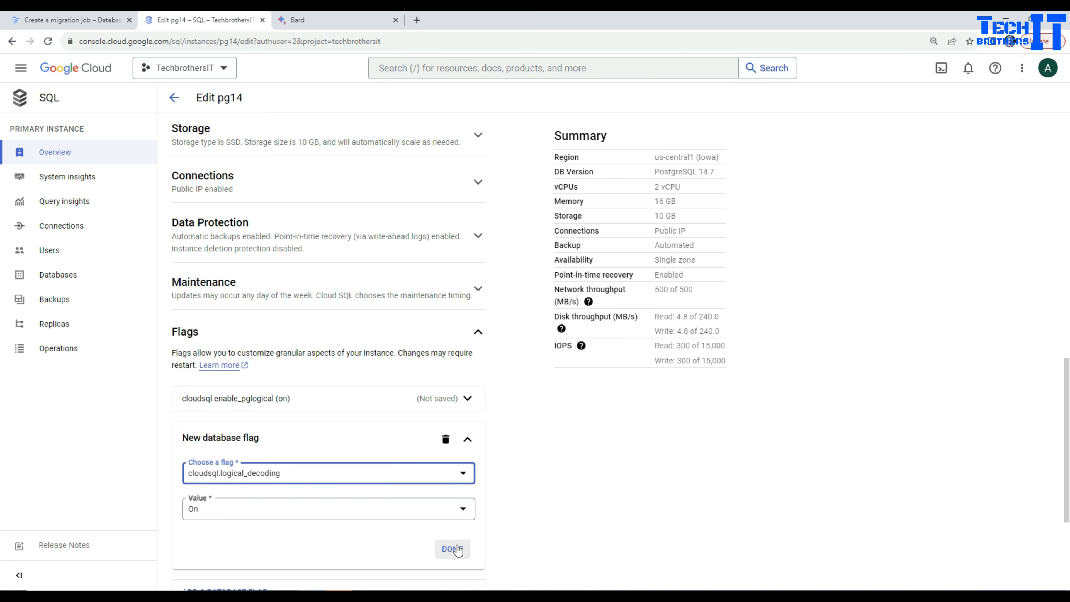
pyautogui.click(452, 548)
# Save the pg14 instance changes and agree to restart the instance
pyautogui.scroll(-1, 593, 473)
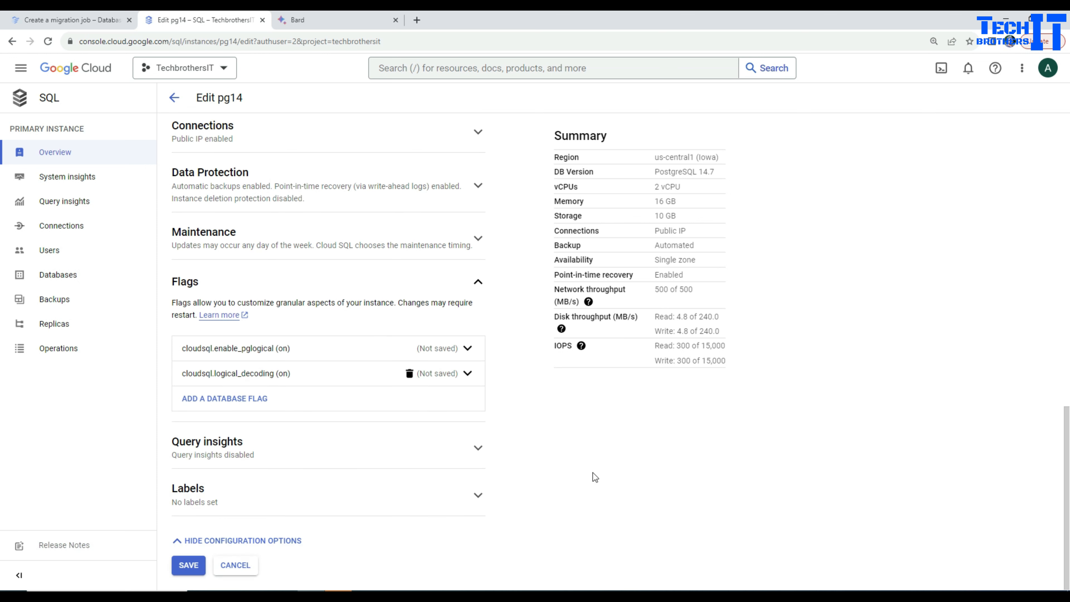
pyautogui.click(190, 566)
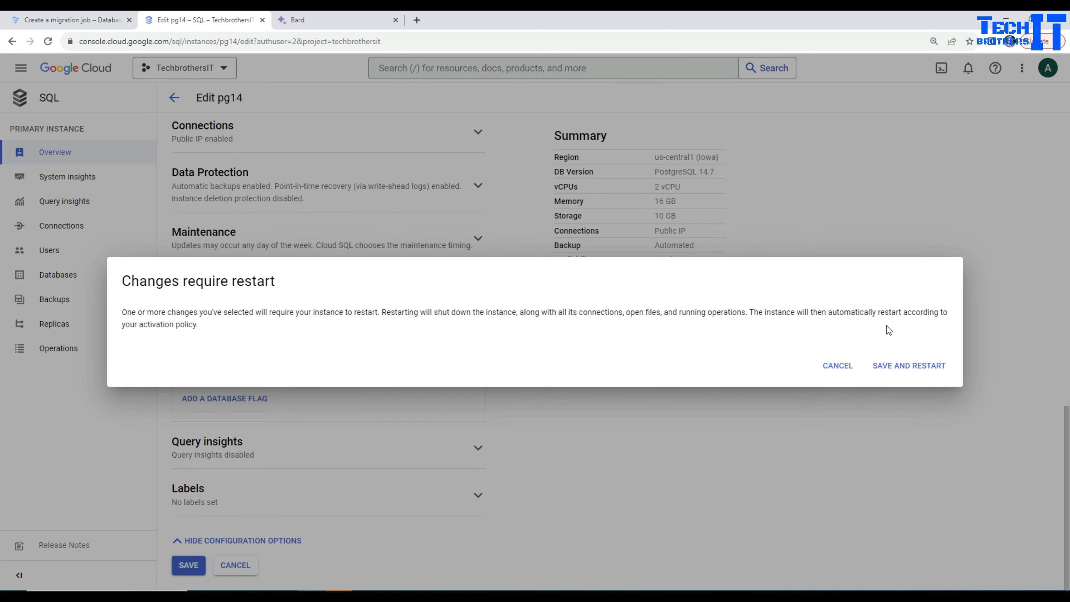
pyautogui.click(910, 366)
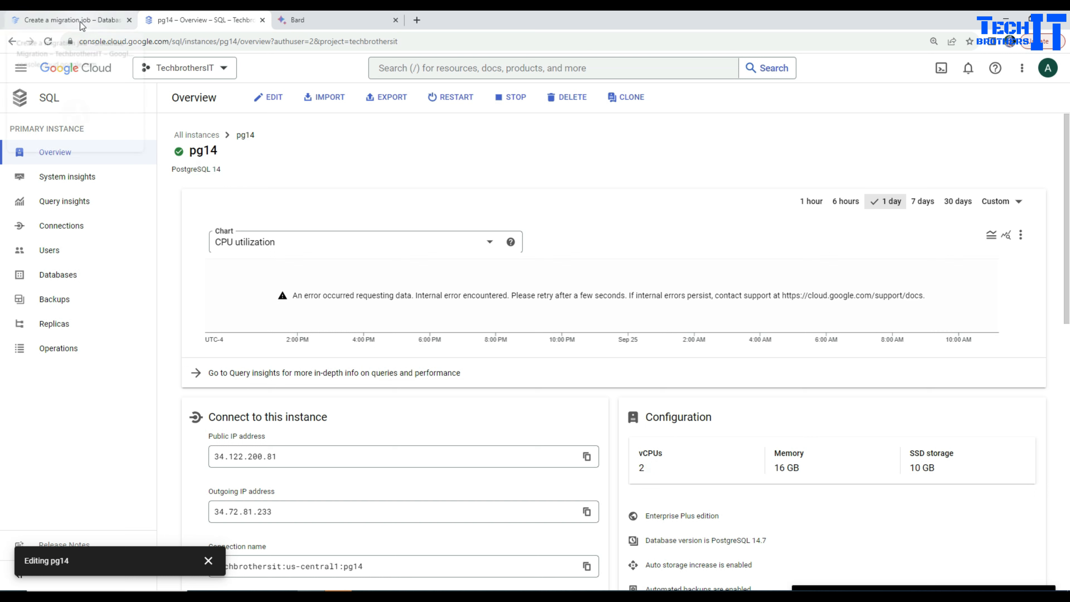
# Return to the migration job's PostgreSQL source prerequisites and copy the command CREATE EXTENSION IF NOT EXISTS pglogical
pyautogui.click(89, 22)
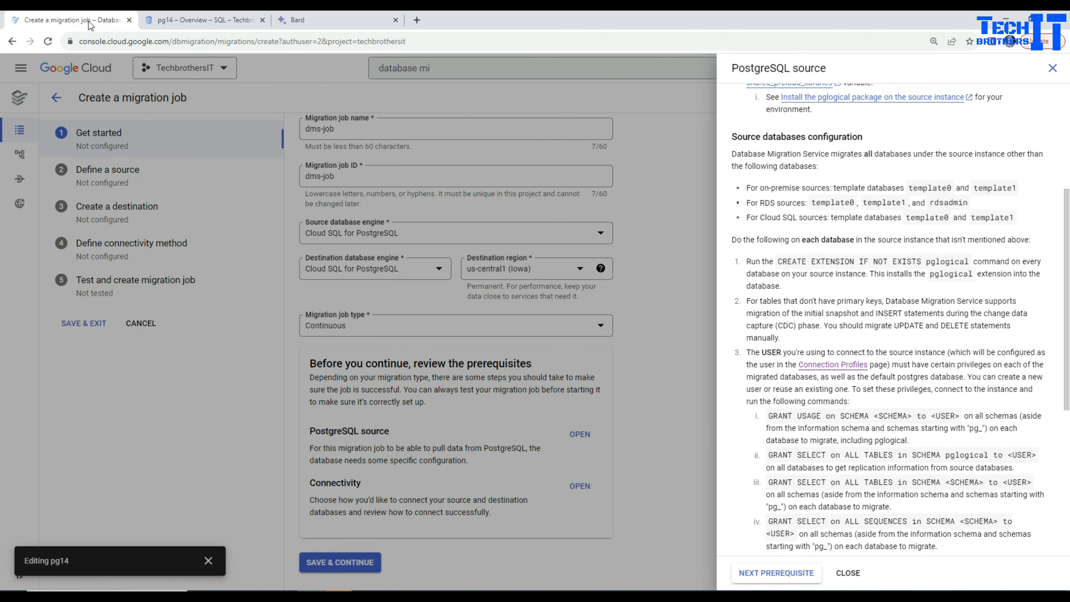
pyautogui.scroll(-2, 863, 295)
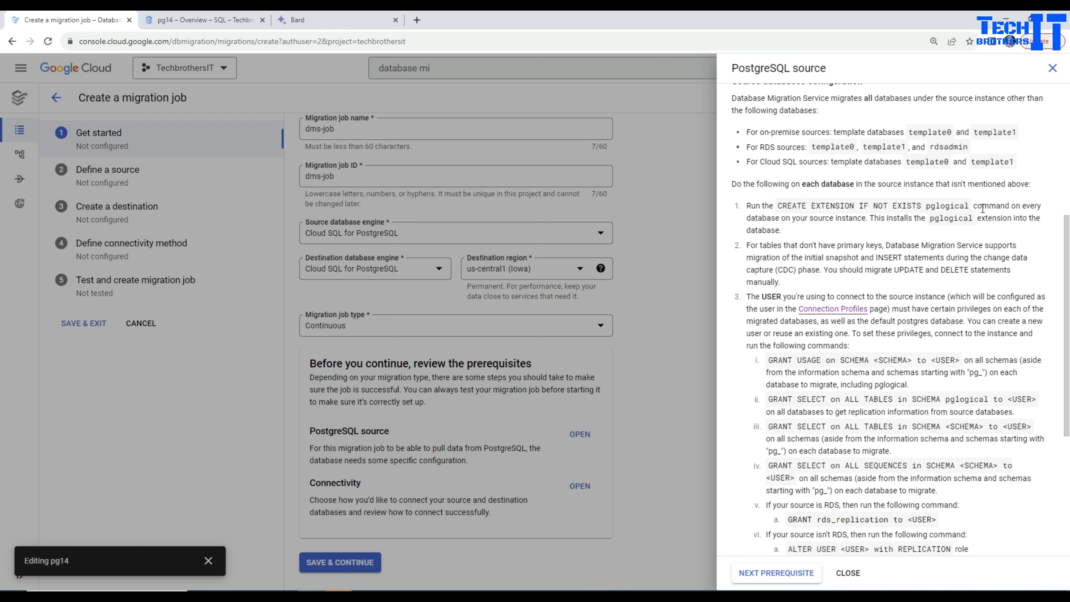
pyautogui.moveTo(969, 206); pyautogui.dragTo(777, 206)
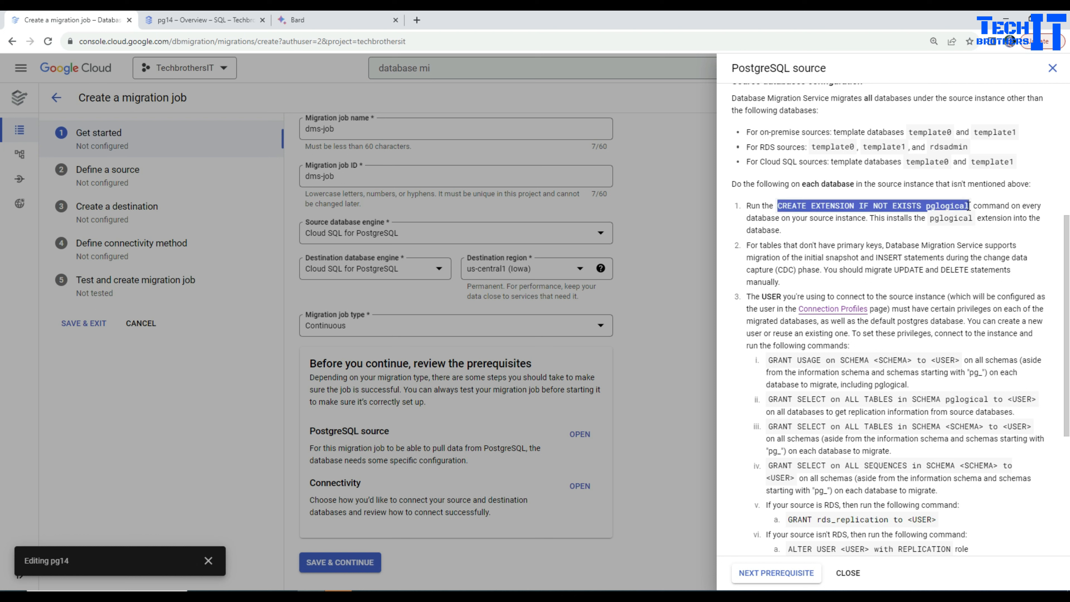
pyautogui.rightClick(822, 208)
pyautogui.click(843, 216)
# Switch to Azure Data Studio, refresh the connected server and open a new query on its postgres database
pyautogui.click(529, 593)
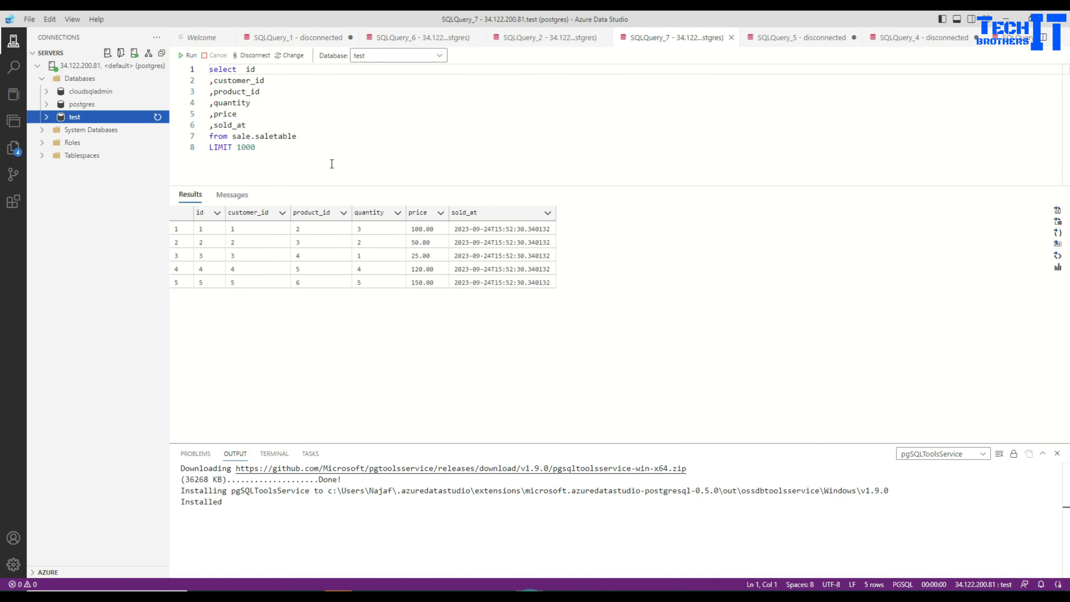
pyautogui.click(80, 67)
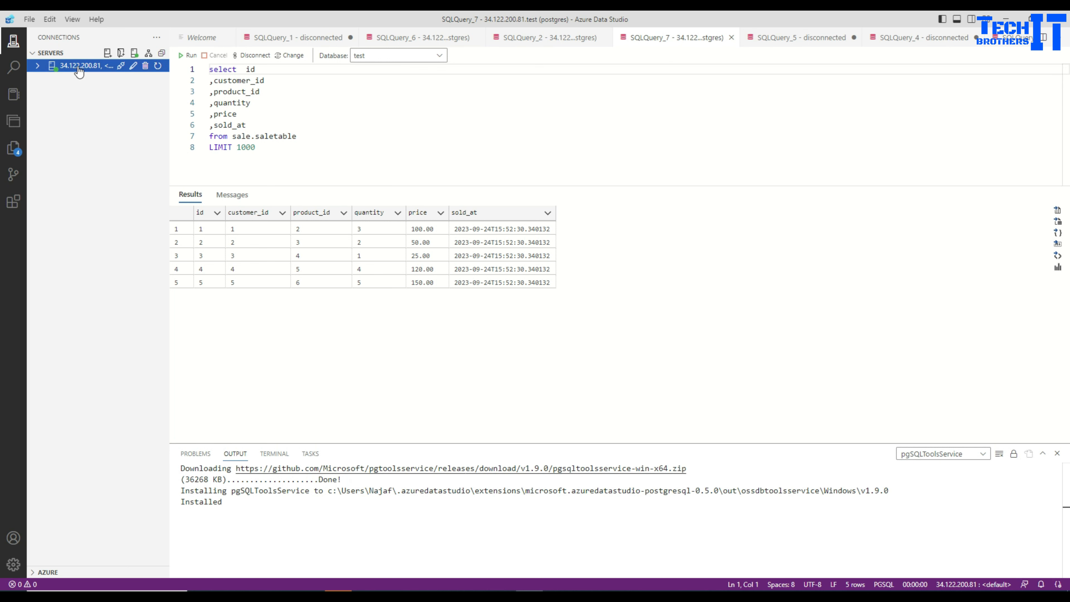
pyautogui.click(157, 66)
pyautogui.click(38, 66)
pyautogui.click(42, 79)
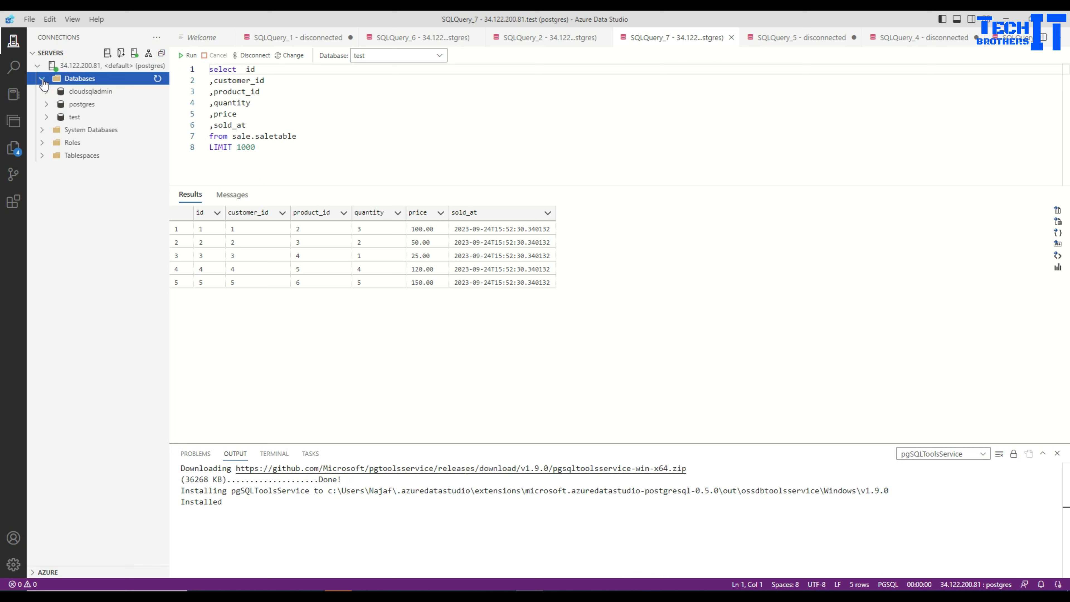
pyautogui.click(88, 104)
pyautogui.rightClick(109, 111)
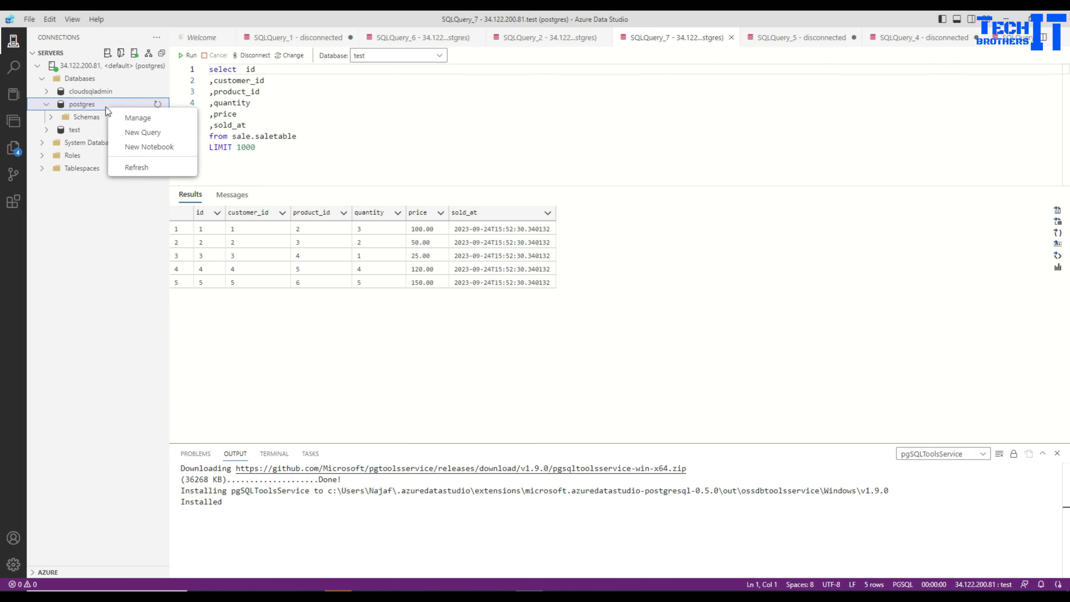
pyautogui.click(150, 134)
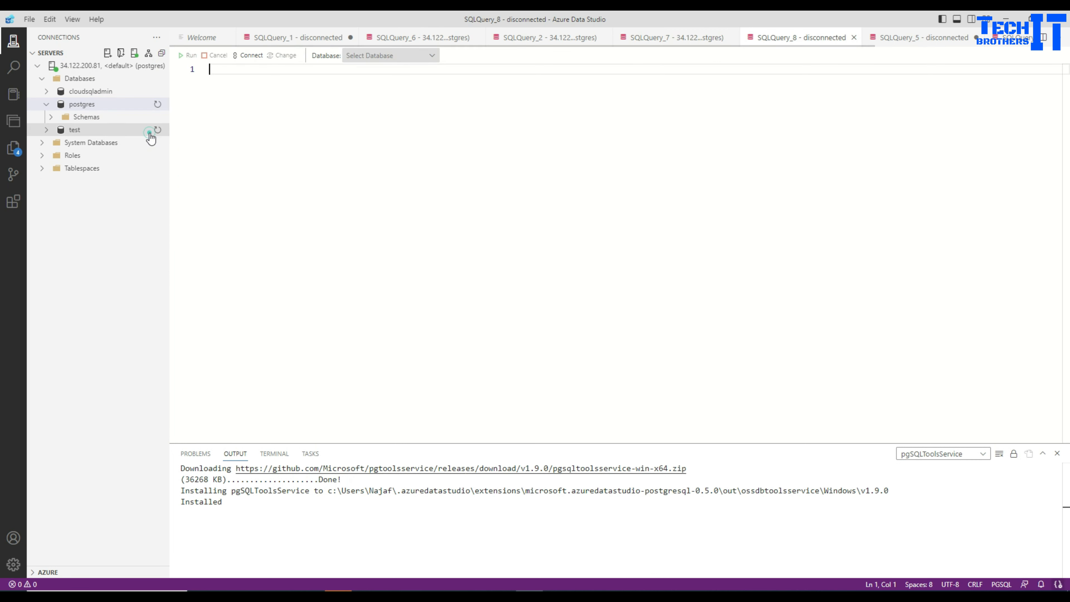
# Run CREATE EXTENSION IF NOT EXISTS pglogical; on the postgres database and again on the test database
pyautogui.hotkey('ctrl', 'v')
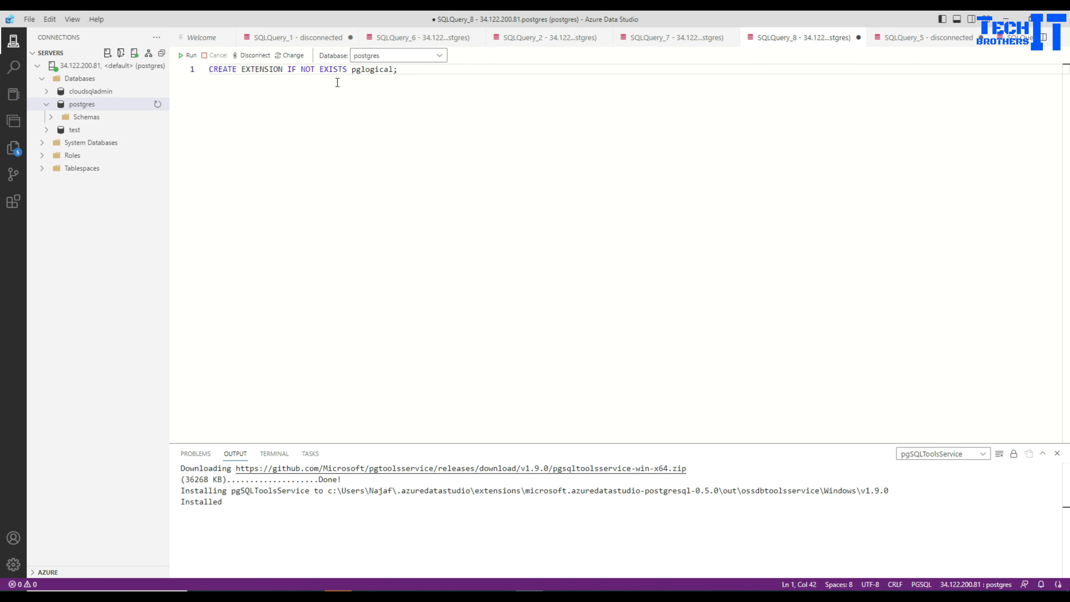
pyautogui.click(190, 55)
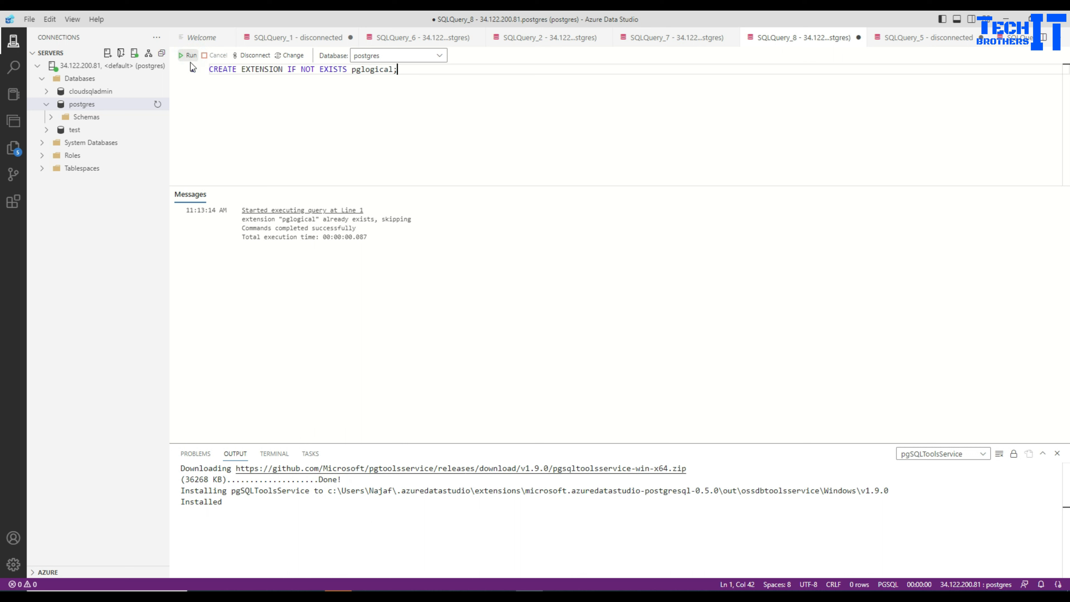
pyautogui.click(441, 55)
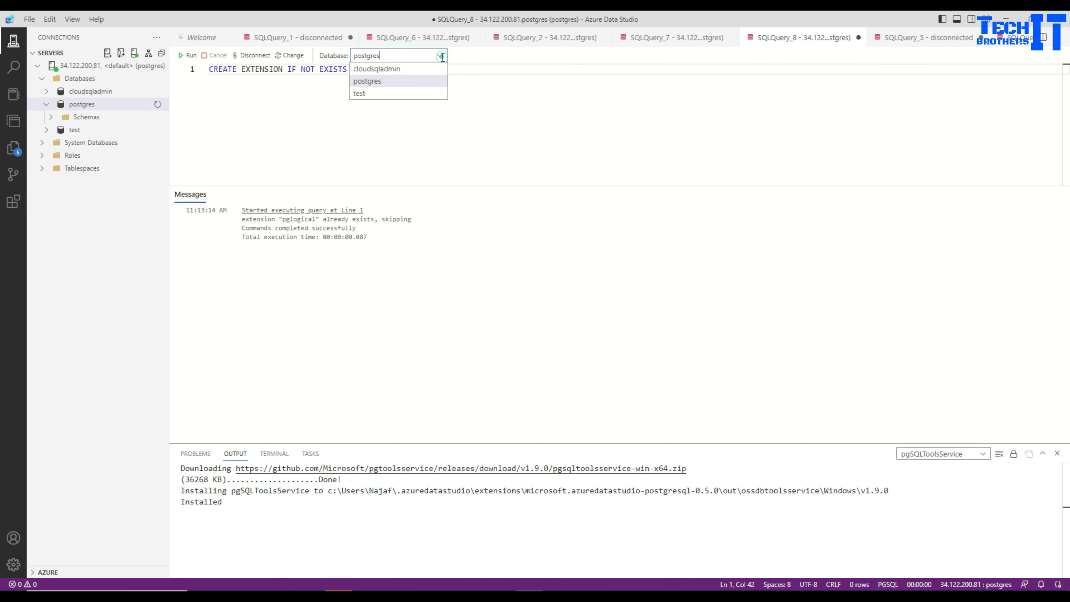
pyautogui.click(370, 93)
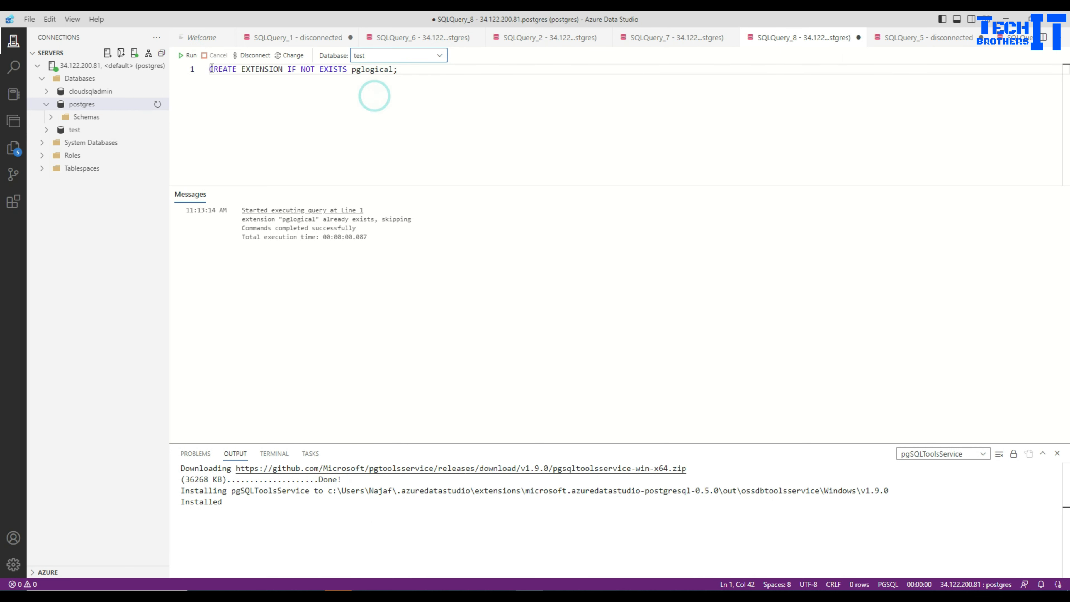
pyautogui.click(190, 56)
# Switch back to the prerequisites in the browser and copy the command GRANT USAGE on SCHEMA <SCHEMA> to <USER>
pyautogui.hotkey('alt', 'Tab')
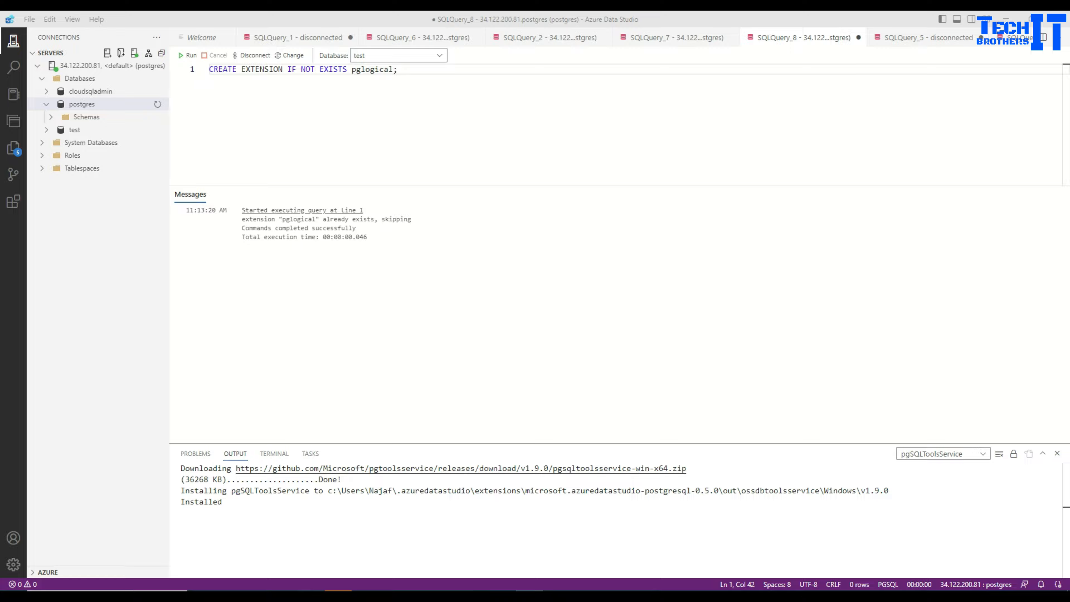
pyautogui.scroll(-3, 909, 377)
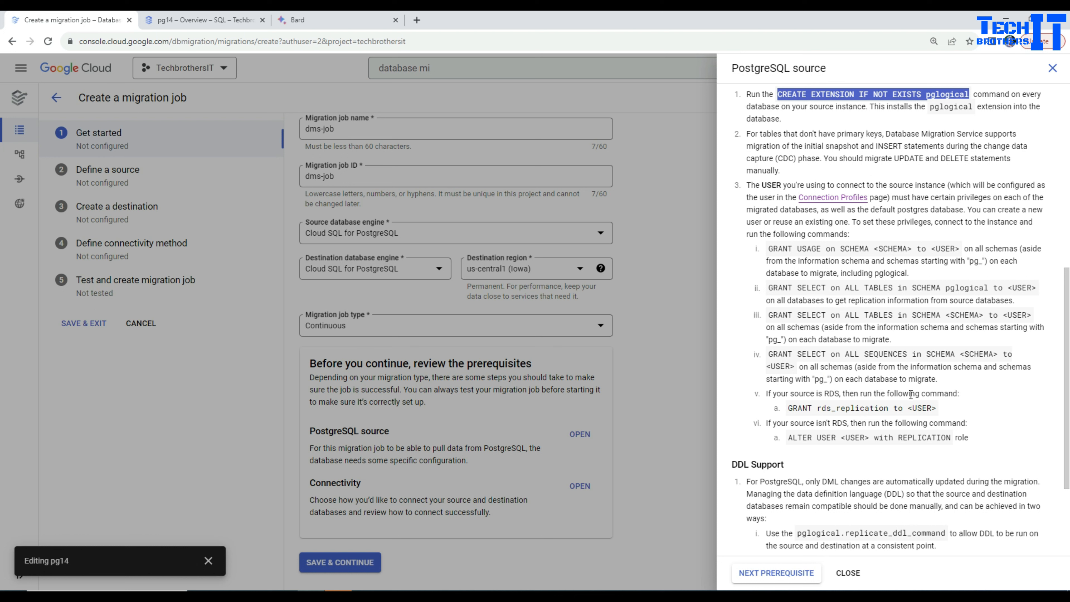
pyautogui.moveTo(968, 394); pyautogui.dragTo(772, 391)
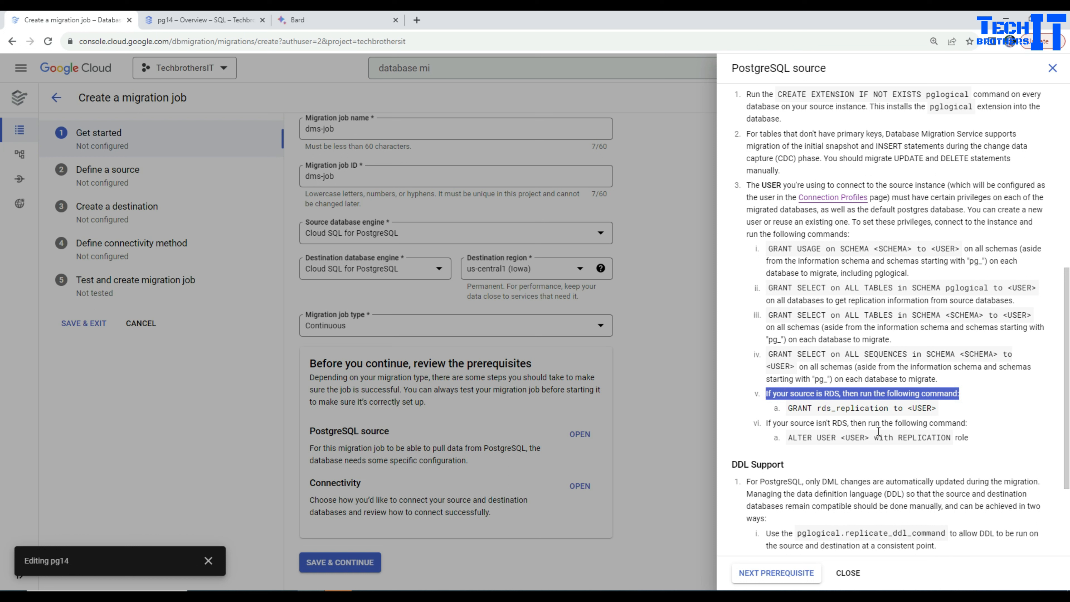
pyautogui.click(870, 249)
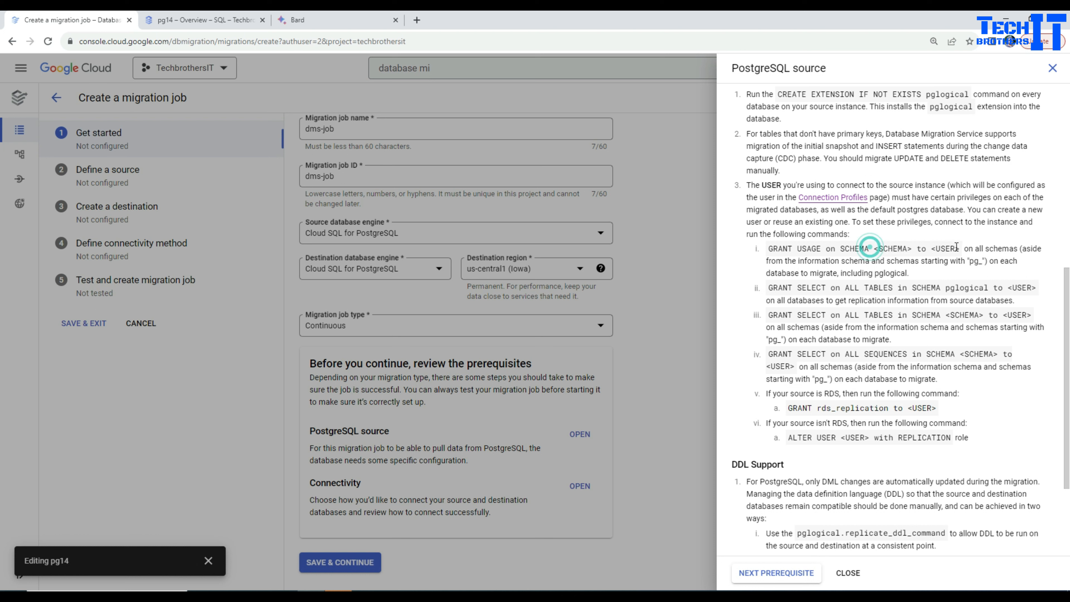
pyautogui.moveTo(960, 248); pyautogui.dragTo(768, 248)
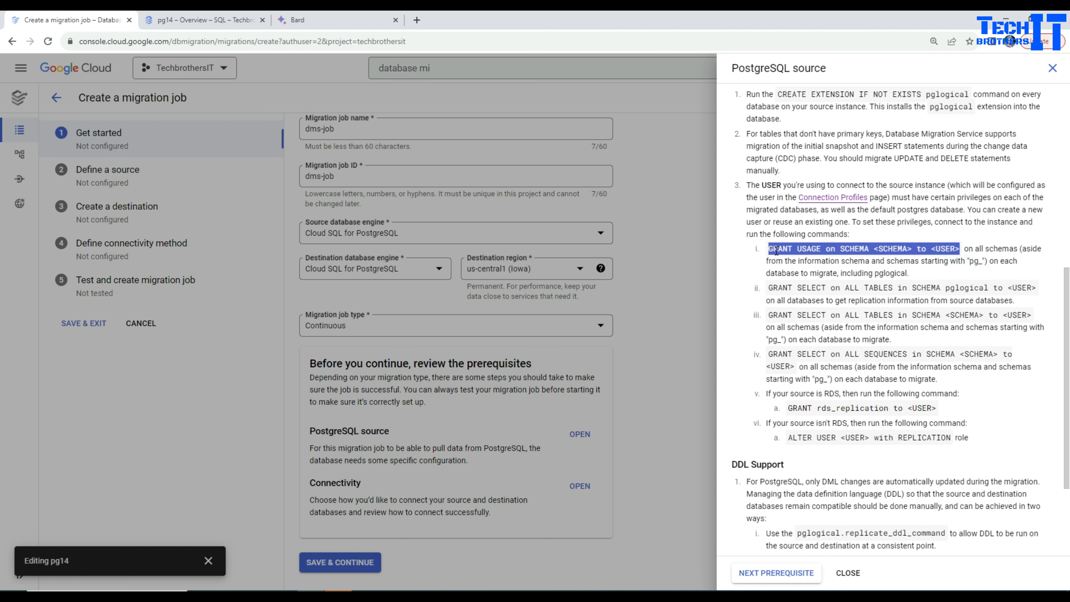
pyautogui.rightClick(775, 249)
pyautogui.click(786, 256)
# In the Azure Data Studio query, paste the GRANT USAGE command with a closing semicolon two lines below the CREATE EXTENSION statement
pyautogui.click(529, 591)
pyautogui.click(463, 106)
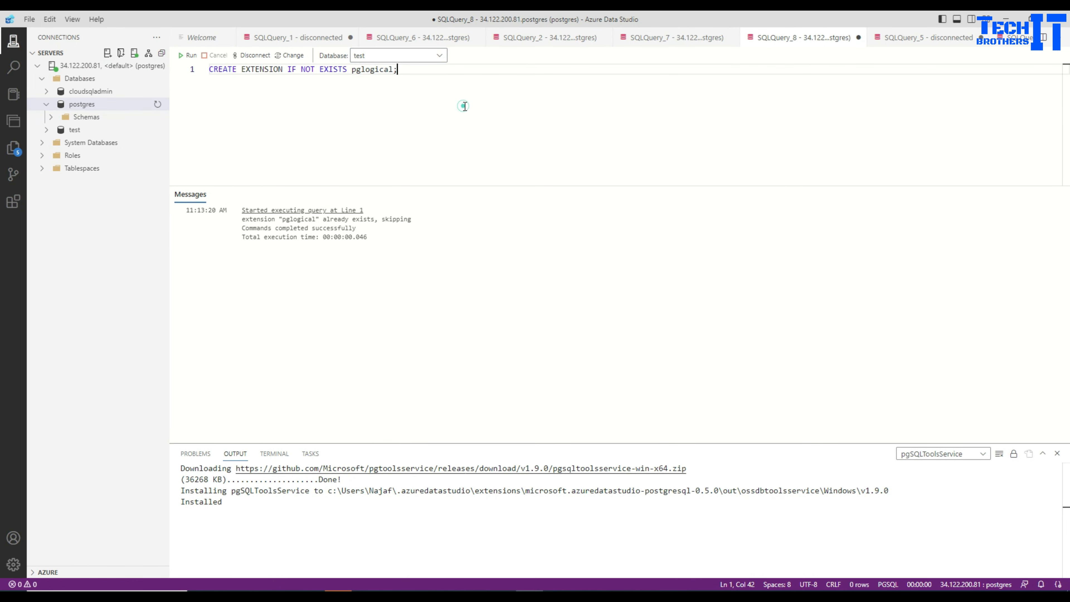
pyautogui.press('Return')
pyautogui.press('Return')
pyautogui.hotkey('ctrl', 'v')
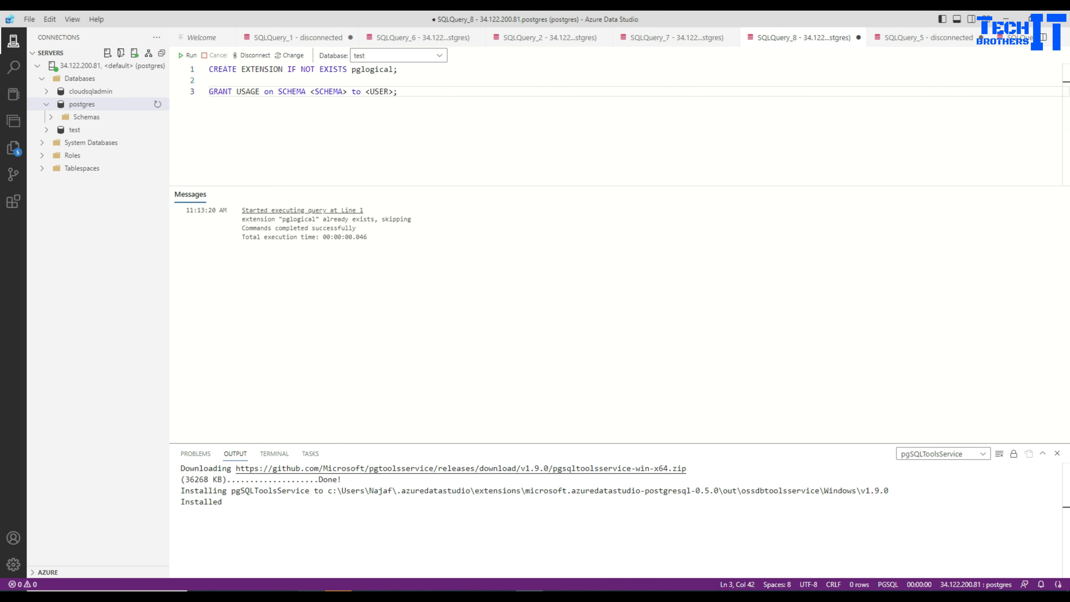
# Copy GRANT SELECT on ALL TABLES in SCHEMA pglogical to <USER> from the browser prerequisites and paste it below GRANT USAGE in the Azure Data Studio query
pyautogui.click(311, 591)
pyautogui.click(882, 289)
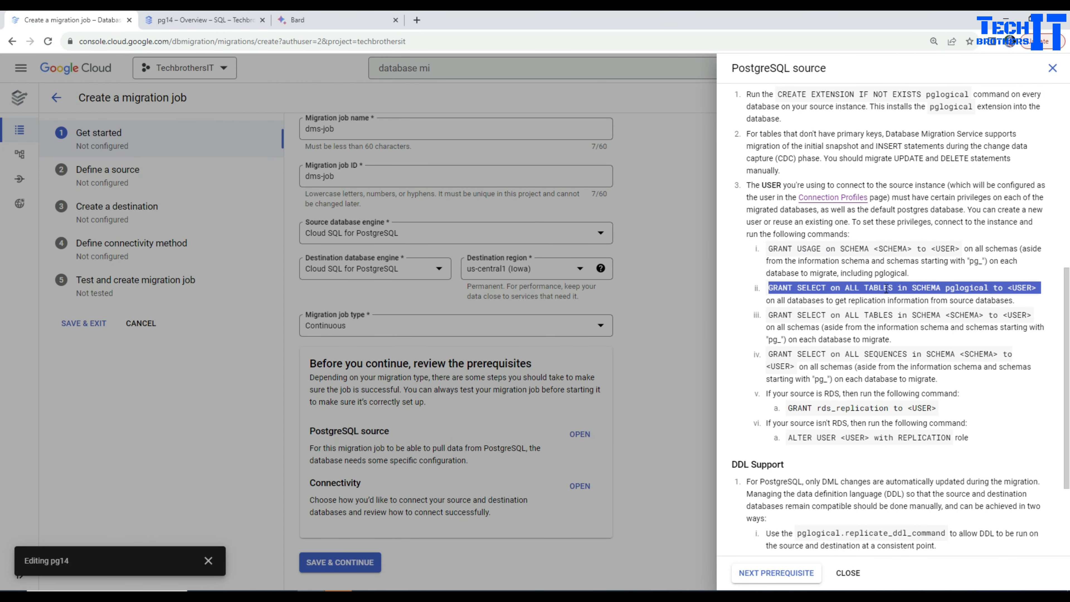
pyautogui.rightClick(1007, 291)
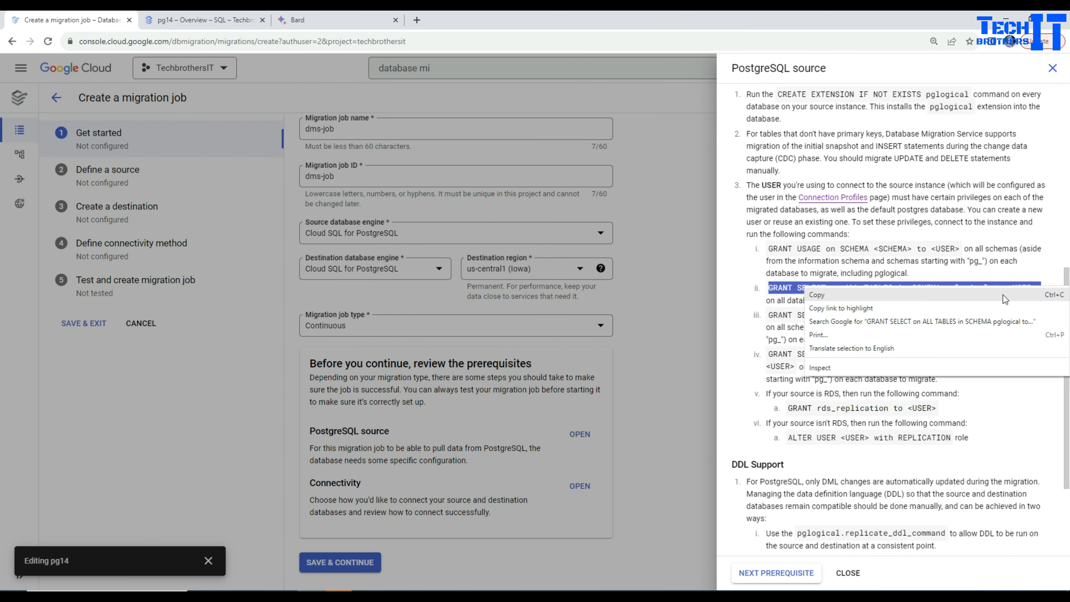
pyautogui.click(980, 295)
pyautogui.hotkey('alt', 'Tab')
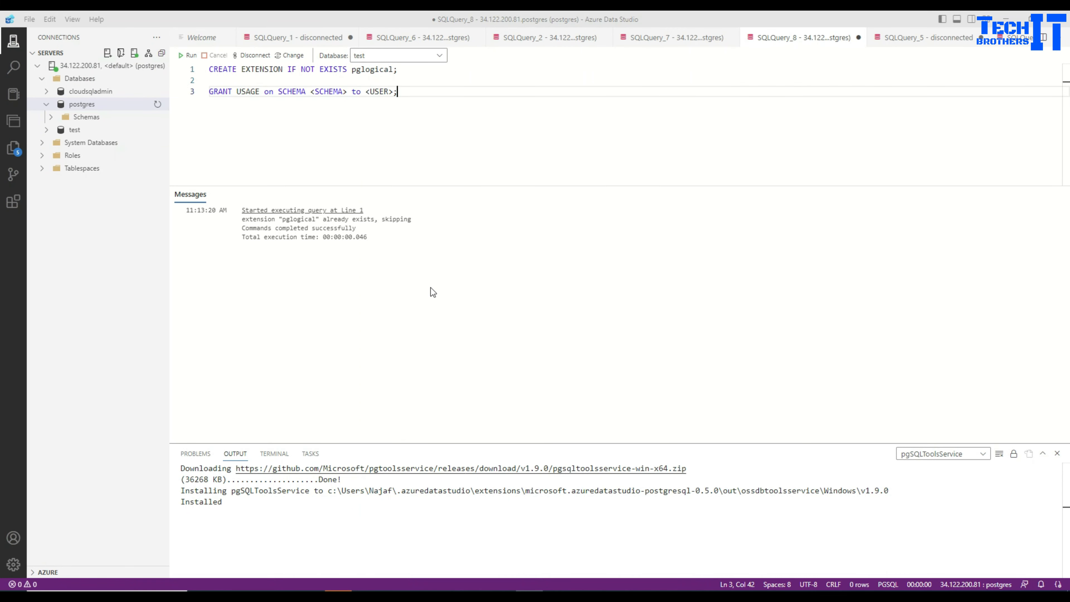
pyautogui.press('Return')
pyautogui.hotkey('ctrl', 'v')
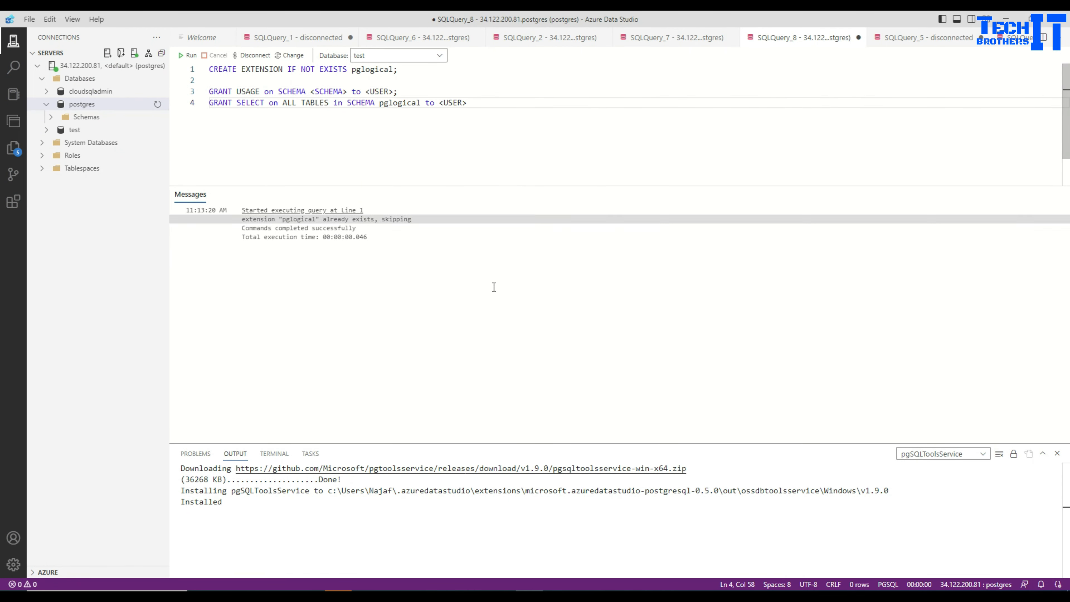
# Copy the GRANT SELECT on ALL TABLES and on ALL SEQUENCES commands for <SCHEMA> from the browser prerequisites into new lines of the Azure Data Studio query
pyautogui.hotkey('alt', 'Tab')
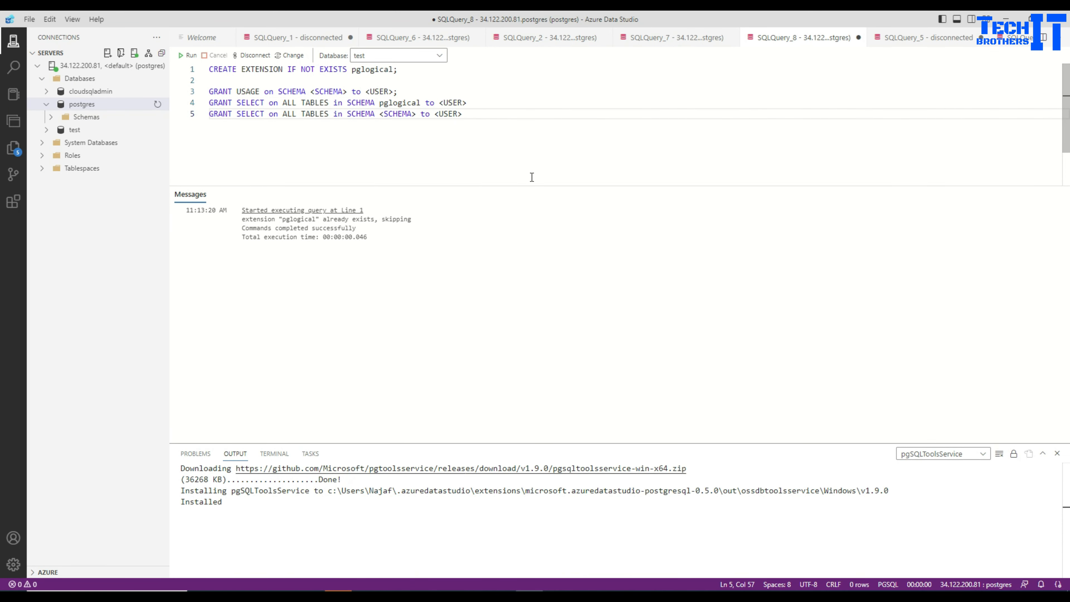
pyautogui.hotkey('alt', 'Tab')
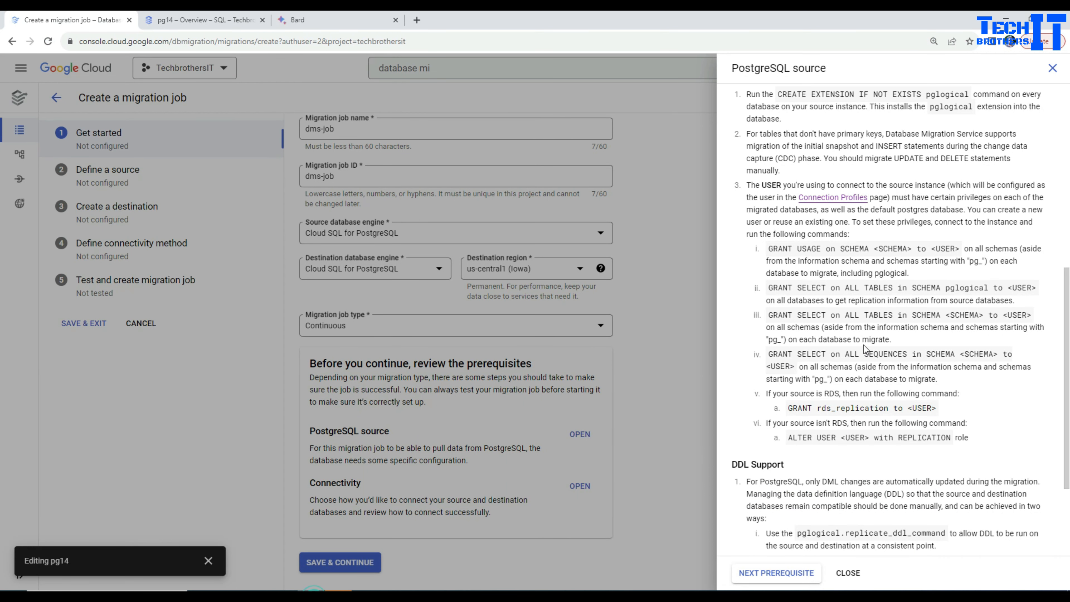
pyautogui.moveTo(794, 365); pyautogui.dragTo(768, 354)
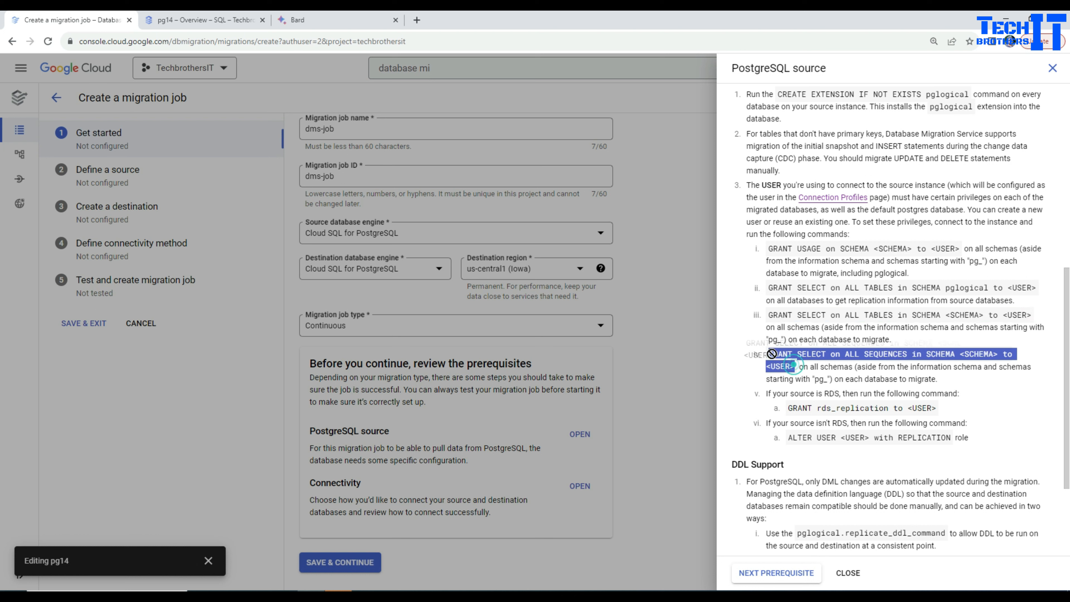
pyautogui.rightClick(794, 365)
pyautogui.click(806, 367)
pyautogui.hotkey('alt', 'Tab')
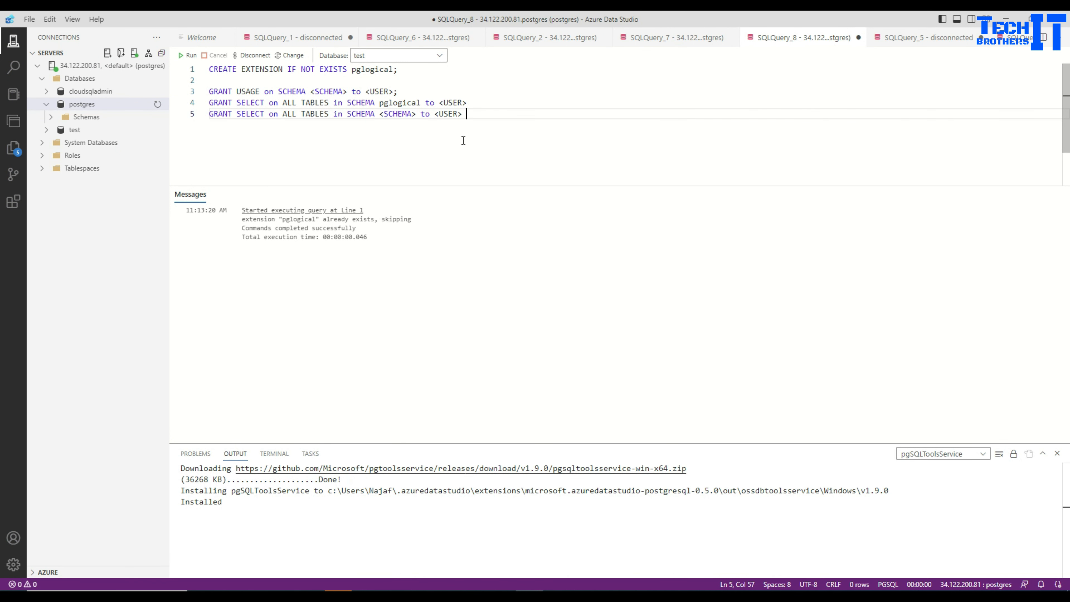
pyautogui.press('Return')
pyautogui.hotkey('ctrl', 'v')
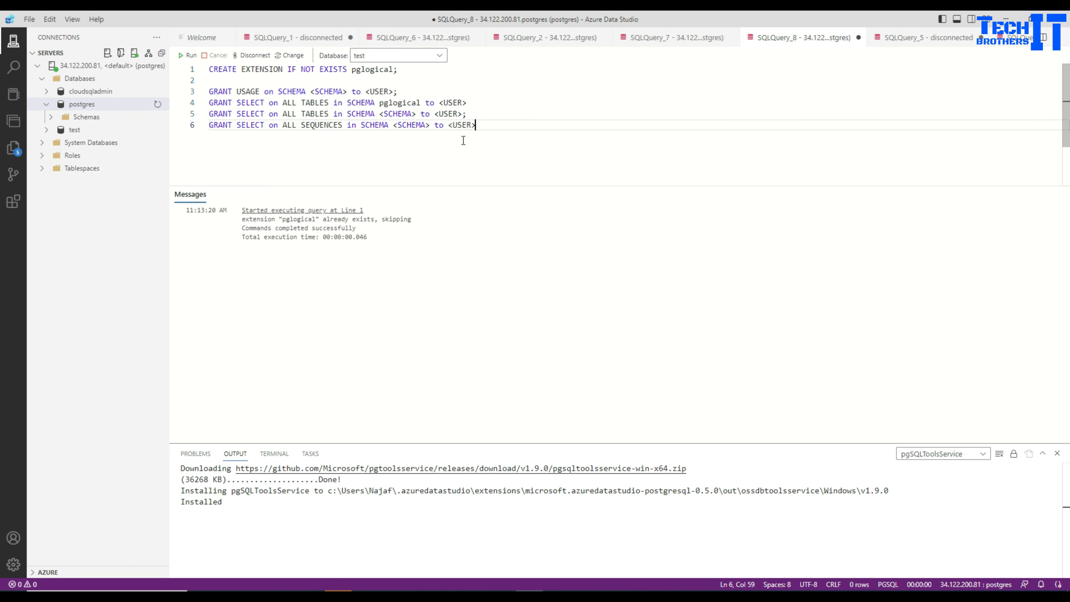
# Copy ALTER USER <USER> with REPLICATION from the browser into the query's last line, adding missing semicolons to it and the pglogical and sequences grants
pyautogui.hotkey('alt', 'Tab')
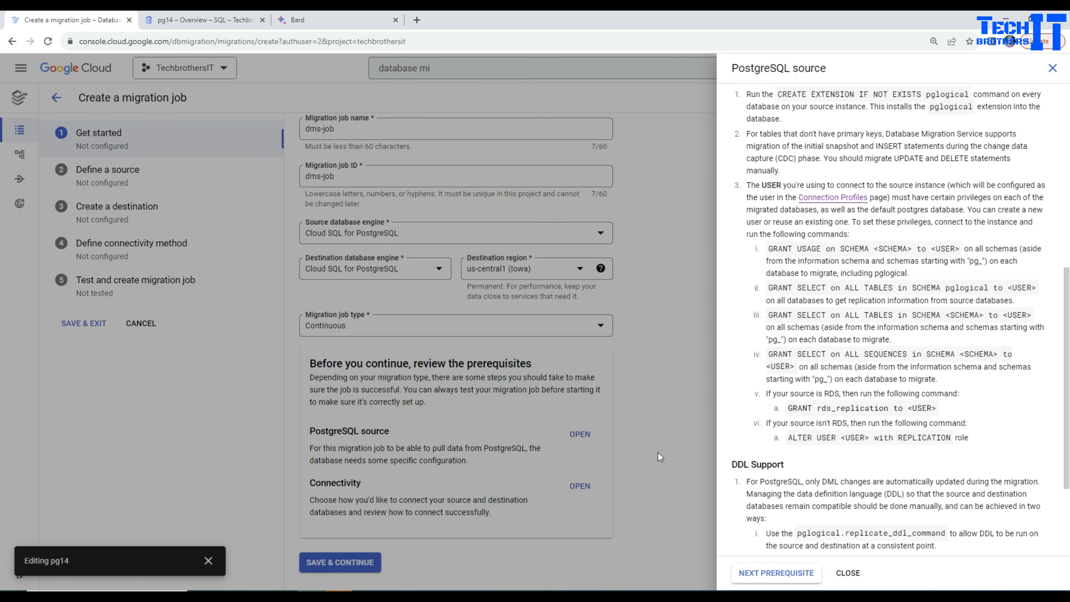
pyautogui.tripleClick(810, 409)
pyautogui.click(848, 427)
pyautogui.moveTo(953, 437); pyautogui.dragTo(785, 438)
pyautogui.rightClick(854, 439)
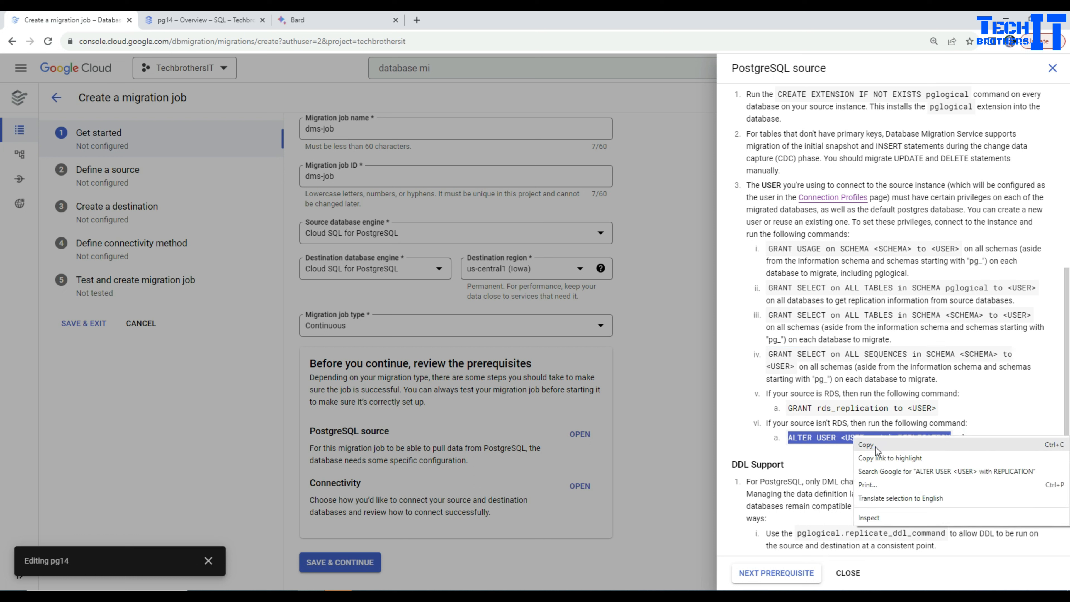
pyautogui.click(875, 445)
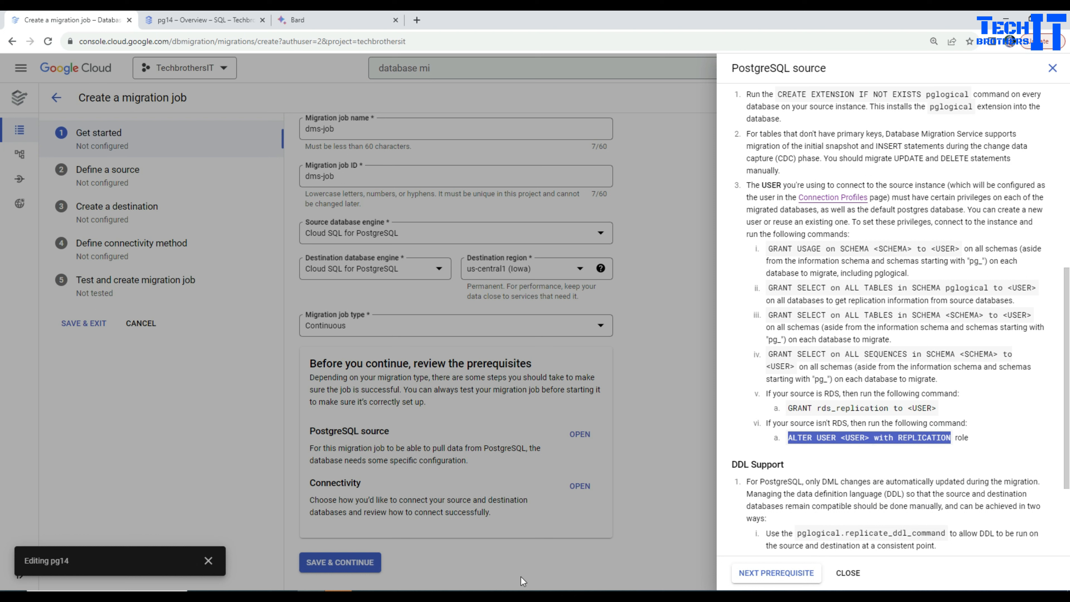
pyautogui.hotkey('alt', 'Tab')
pyautogui.press('Return')
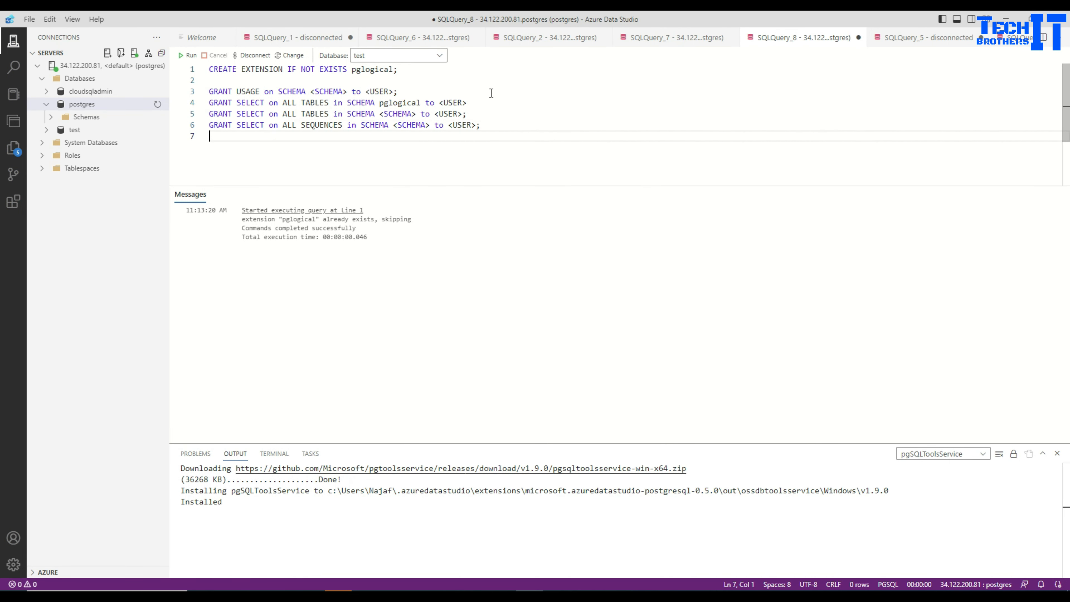
pyautogui.hotkey('ctrl', 'v')
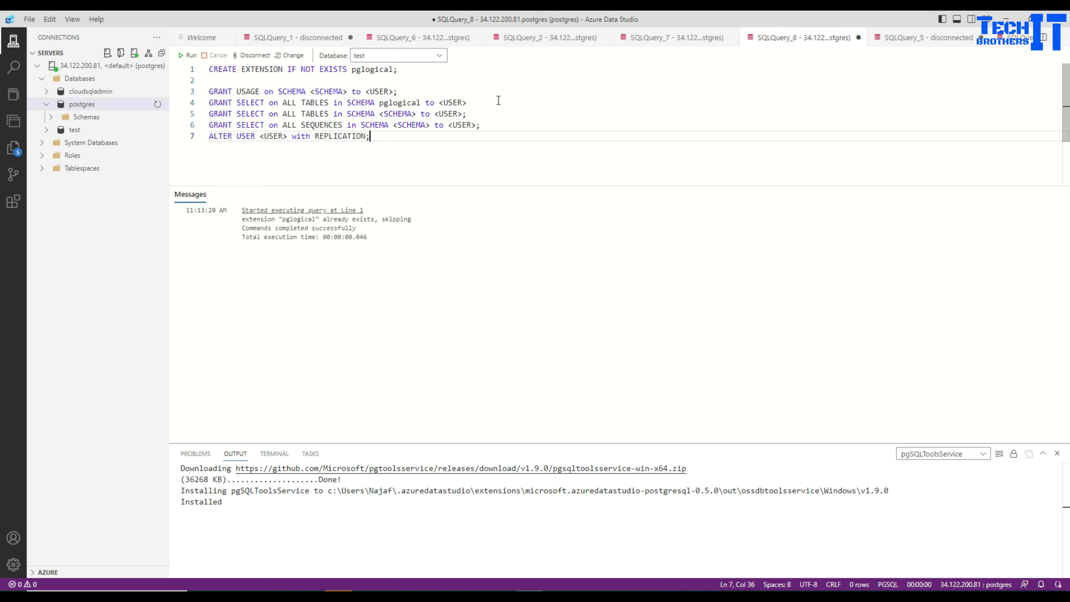
pyautogui.click(476, 105)
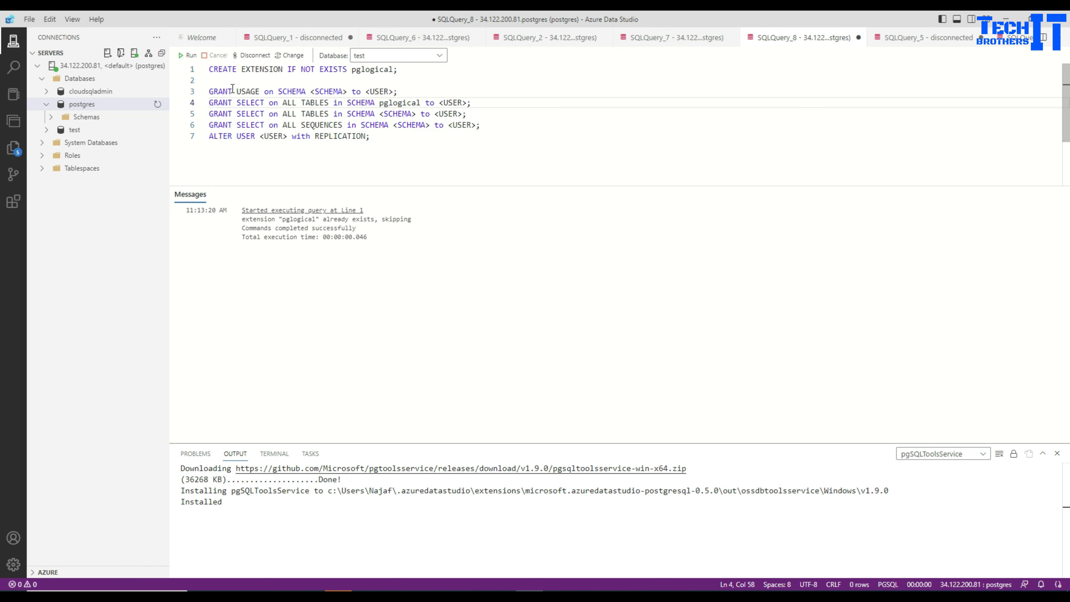
# Expand the test database in the server tree and list its schemas
pyautogui.moveTo(209, 93); pyautogui.dragTo(370, 137)
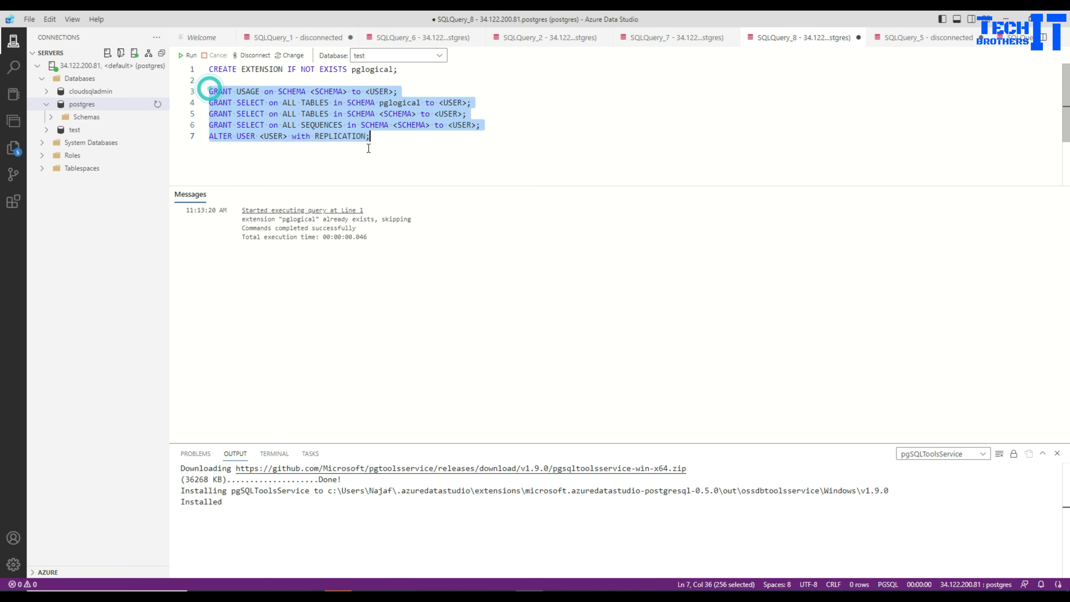
pyautogui.click(52, 130)
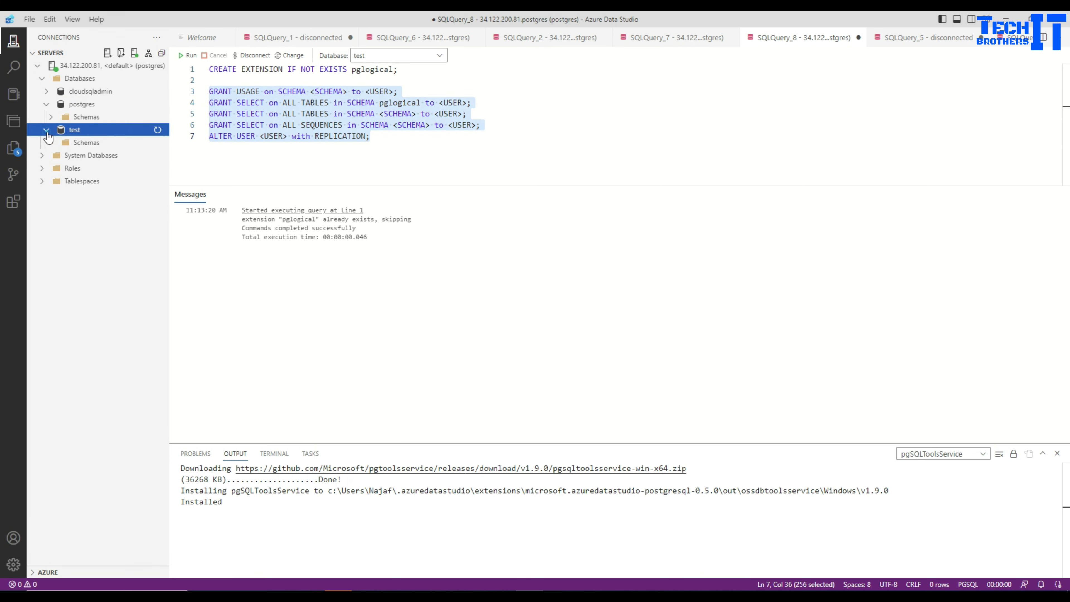
pyautogui.click(52, 143)
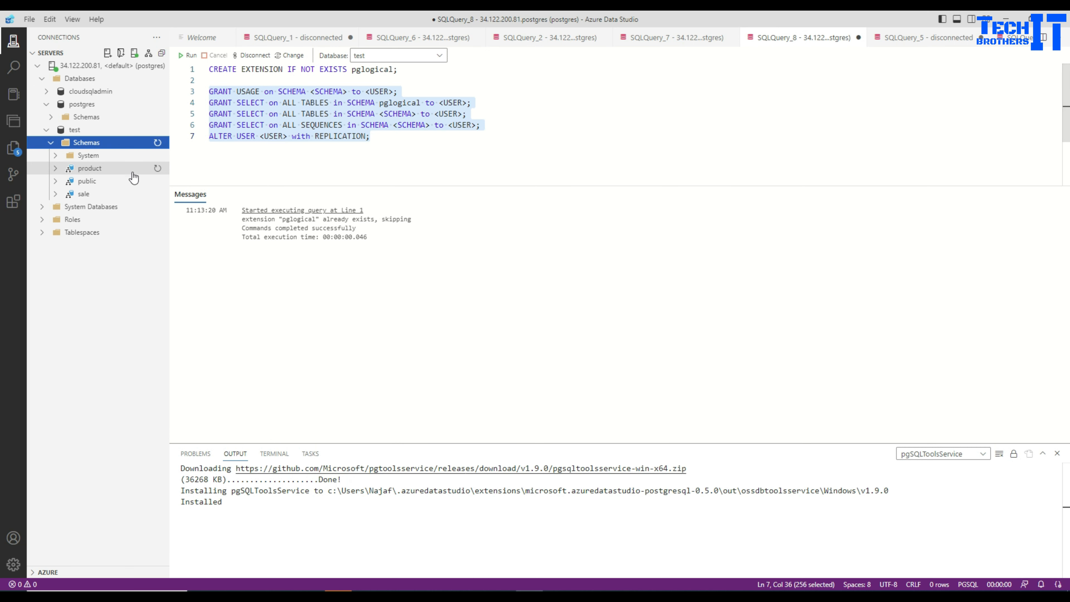
# Set the query's database to postgres and delete the CREATE EXTENSION statement from the script
pyautogui.click(419, 70)
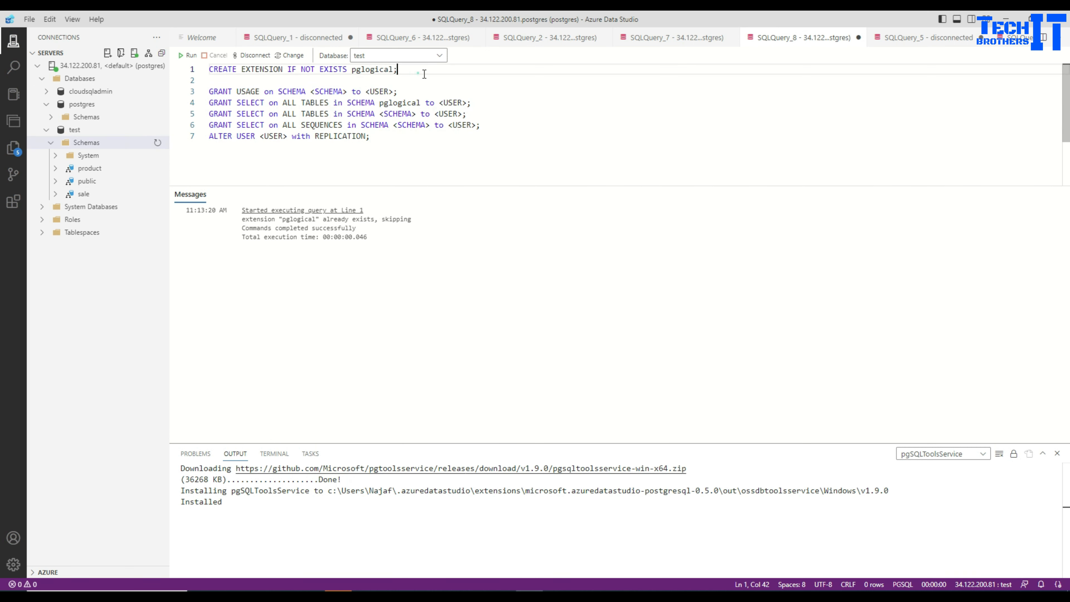
pyautogui.click(439, 56)
pyautogui.click(390, 82)
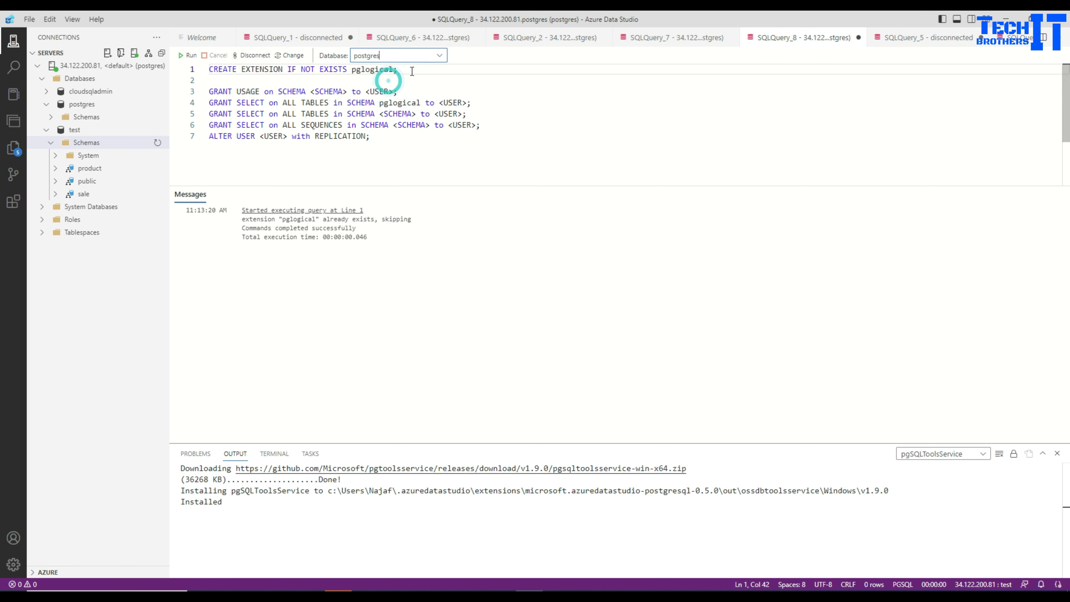
pyautogui.moveTo(420, 72); pyautogui.dragTo(175, 57)
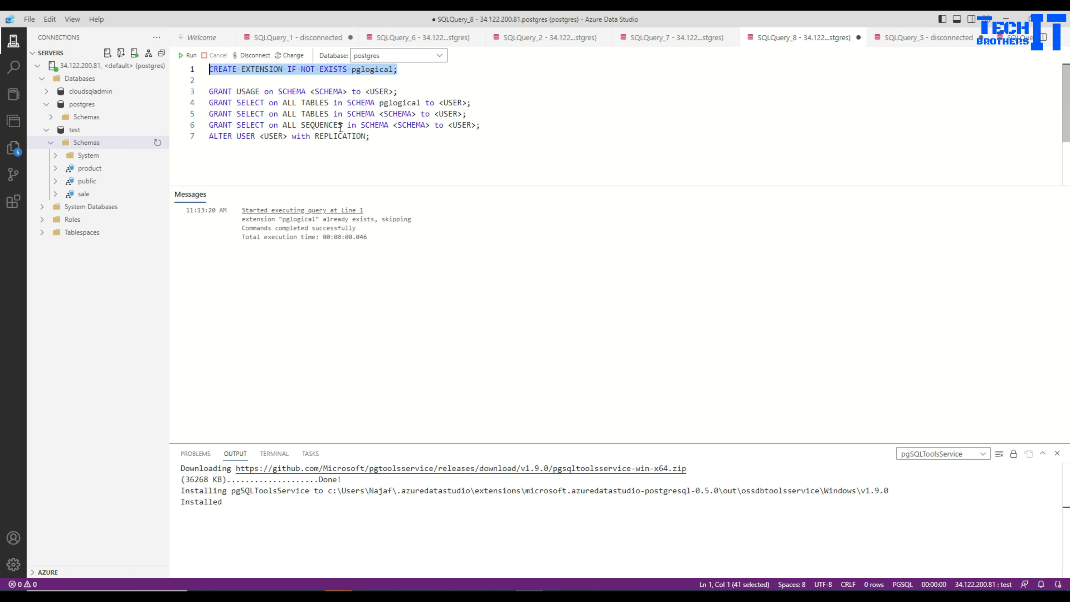
pyautogui.press('Delete')
pyautogui.press('Delete')
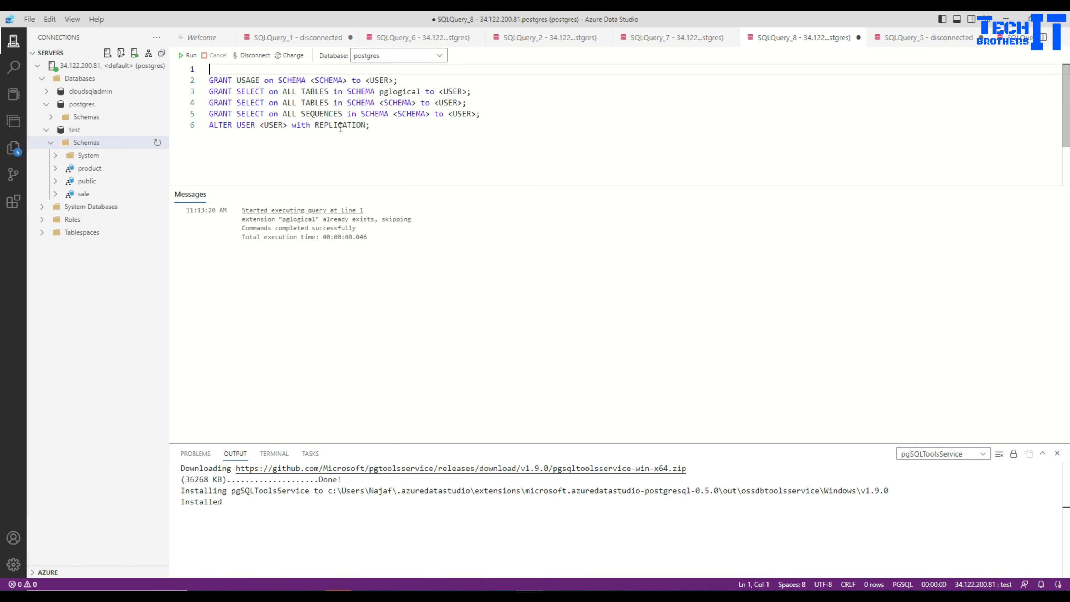
# Try to list the schemas of the postgres database in the server tree
pyautogui.click(349, 80)
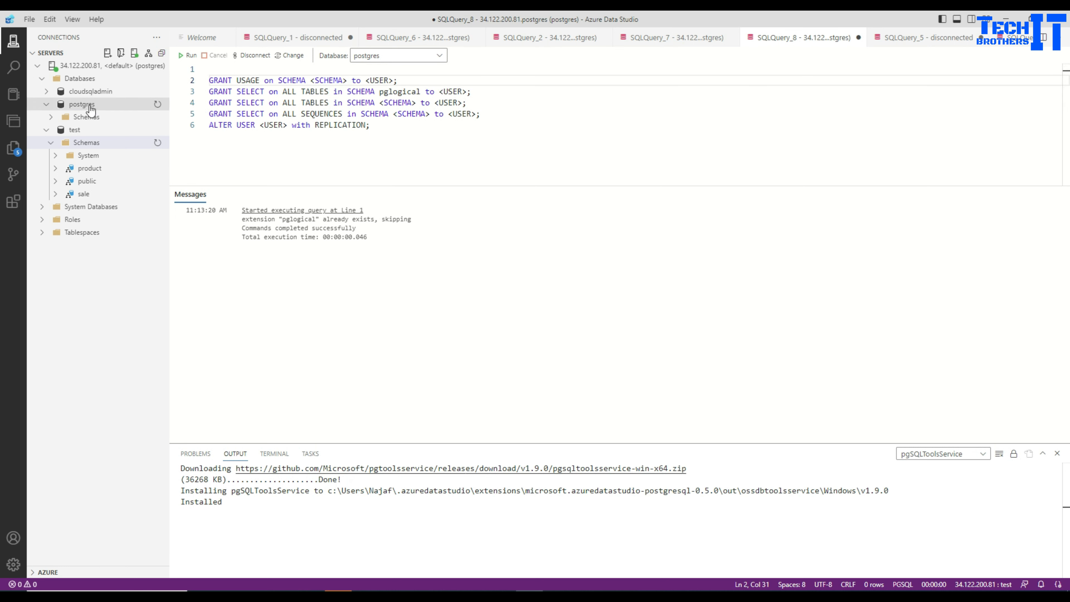
pyautogui.click(50, 118)
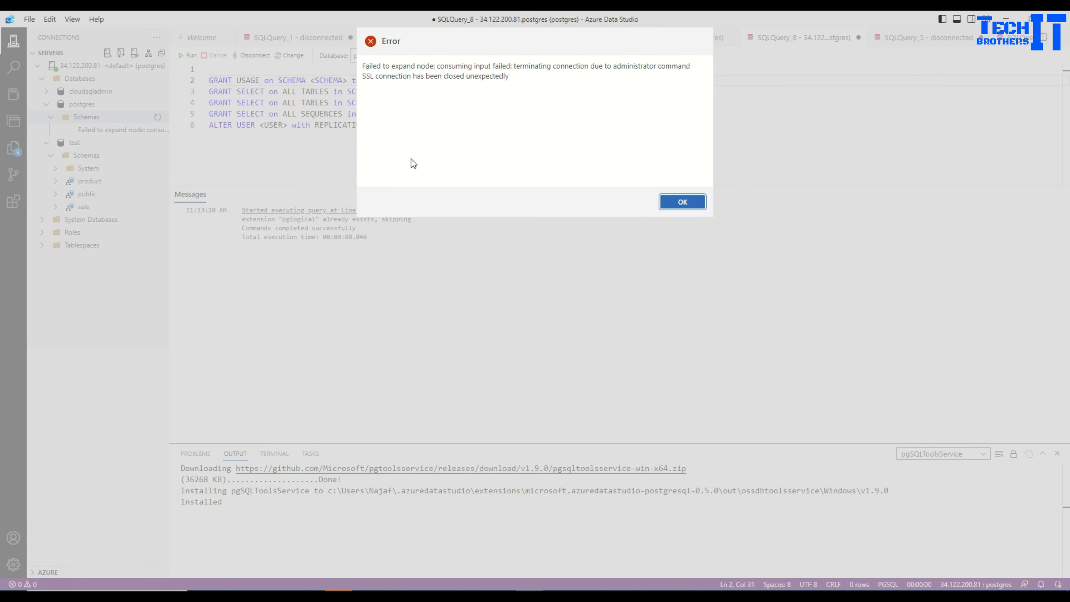
pyautogui.click(689, 201)
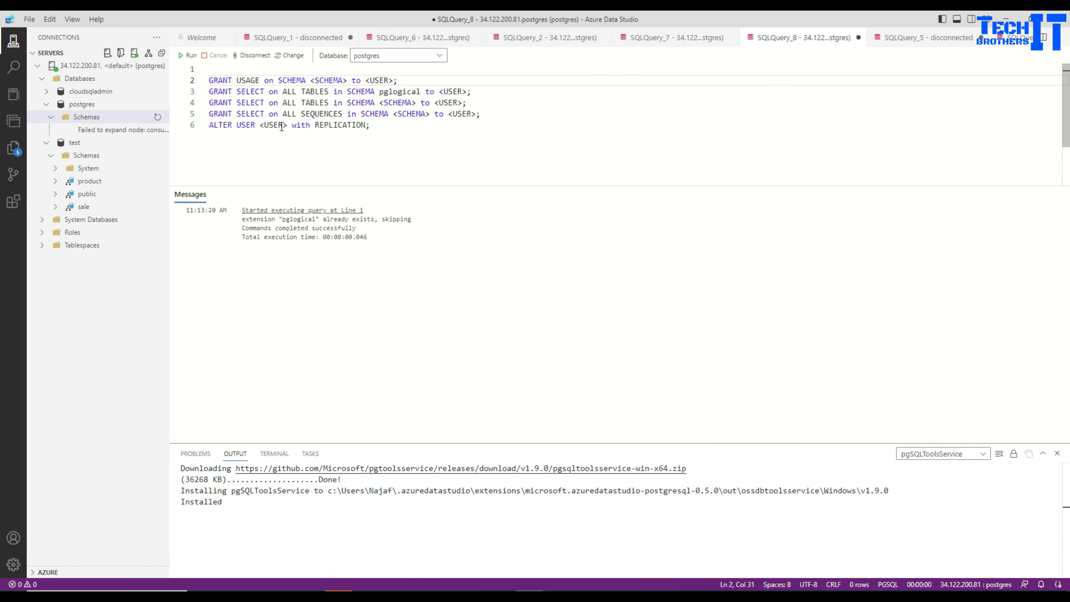
# Open find and replace in the query with the <USER> placeholder as the search text
pyautogui.click(343, 79)
pyautogui.moveTo(346, 80); pyautogui.dragTo(312, 81)
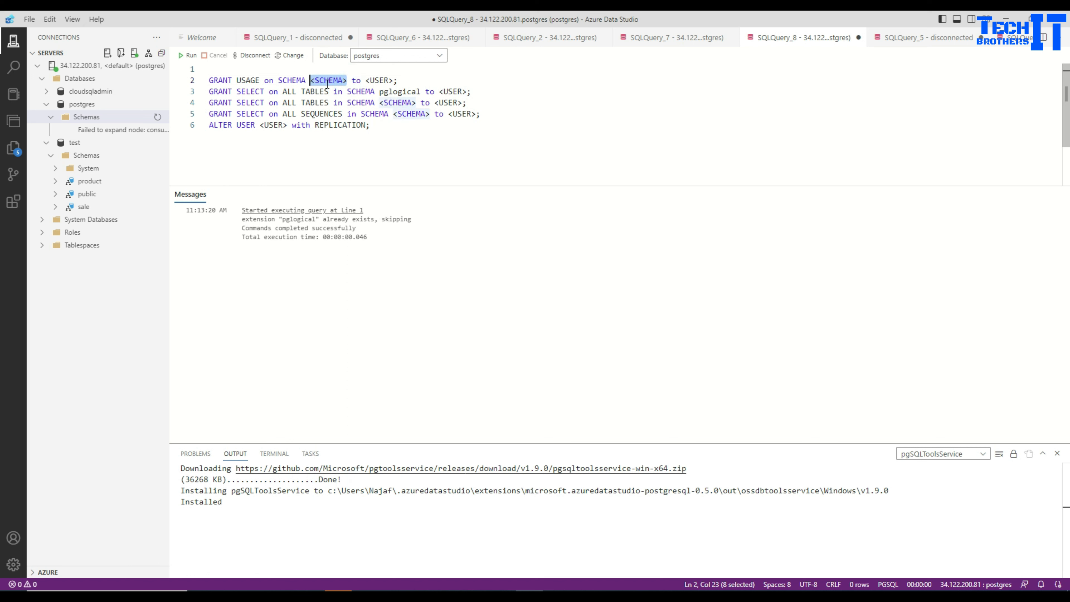
pyautogui.moveTo(393, 80); pyautogui.dragTo(366, 80)
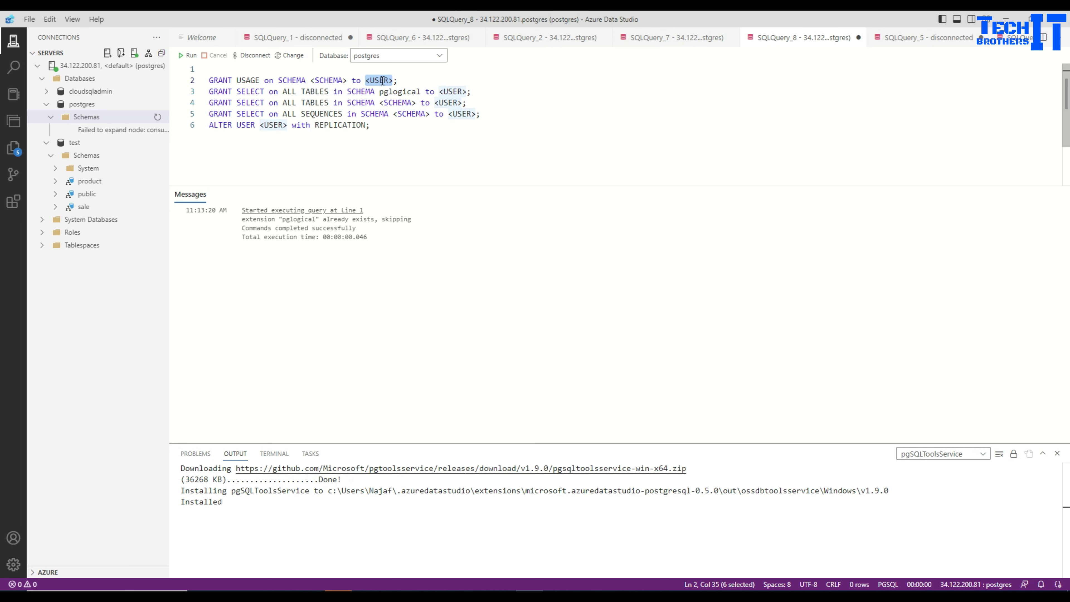
pyautogui.hotkey('ctrl', 'h')
pyautogui.click(874, 89)
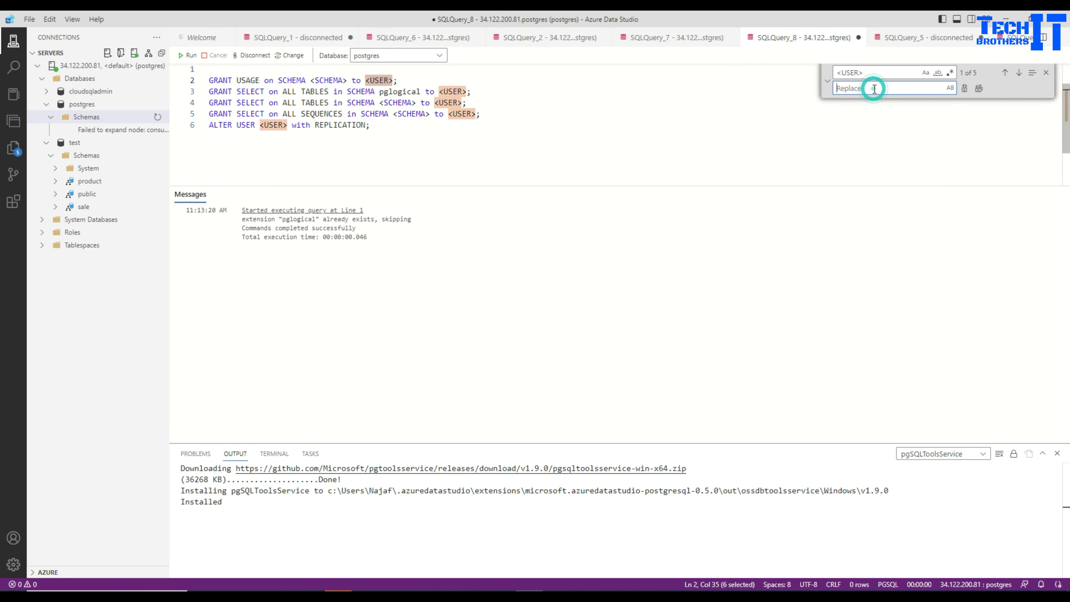
# Copy the four GRANT statements and the ALTER USER statement into the open Notepad note below the INSERT statement, and return to the query
pyautogui.click(722, 116)
pyautogui.moveTo(427, 133); pyautogui.dragTo(212, 80)
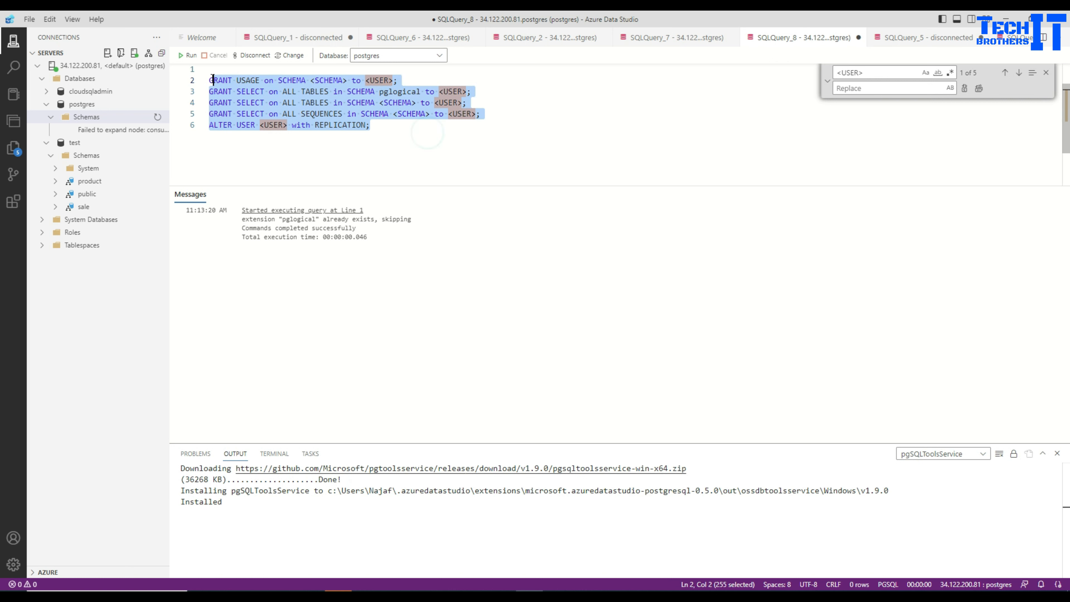
pyautogui.rightClick(229, 125)
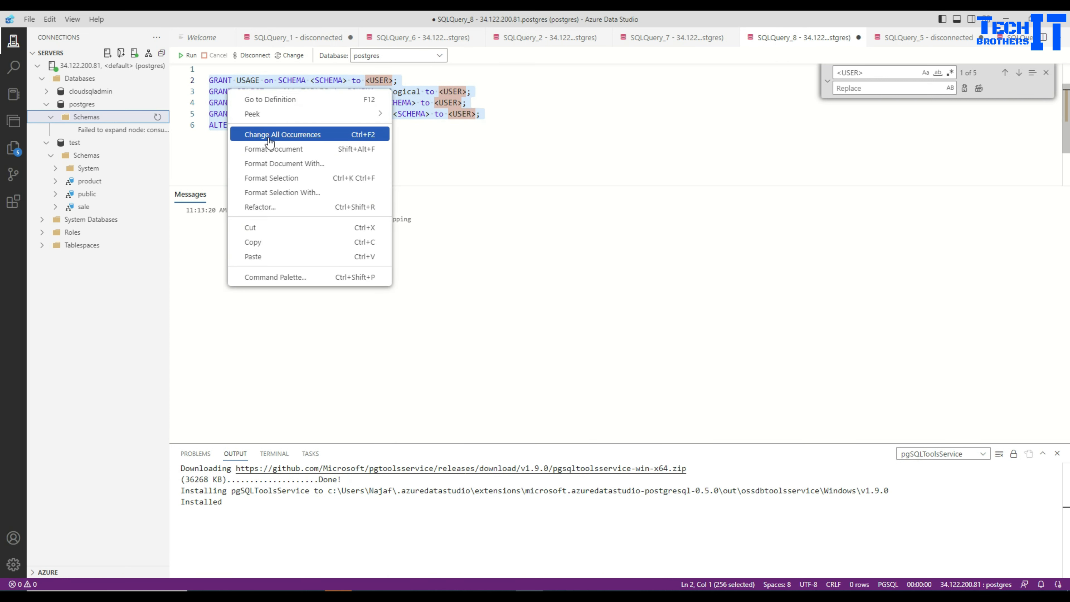
pyautogui.click(289, 241)
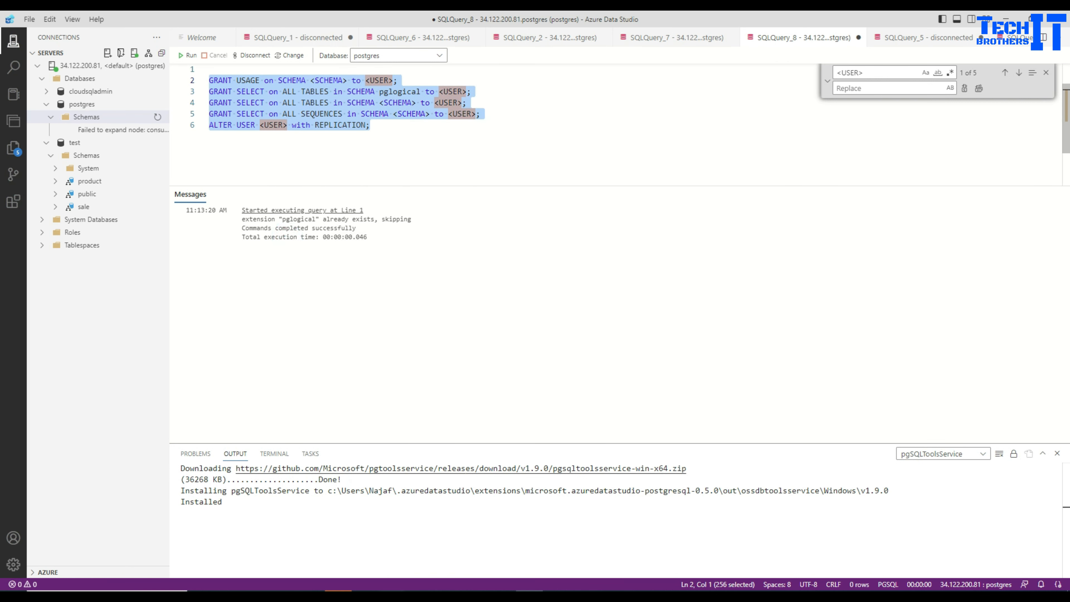
pyautogui.click(771, 537)
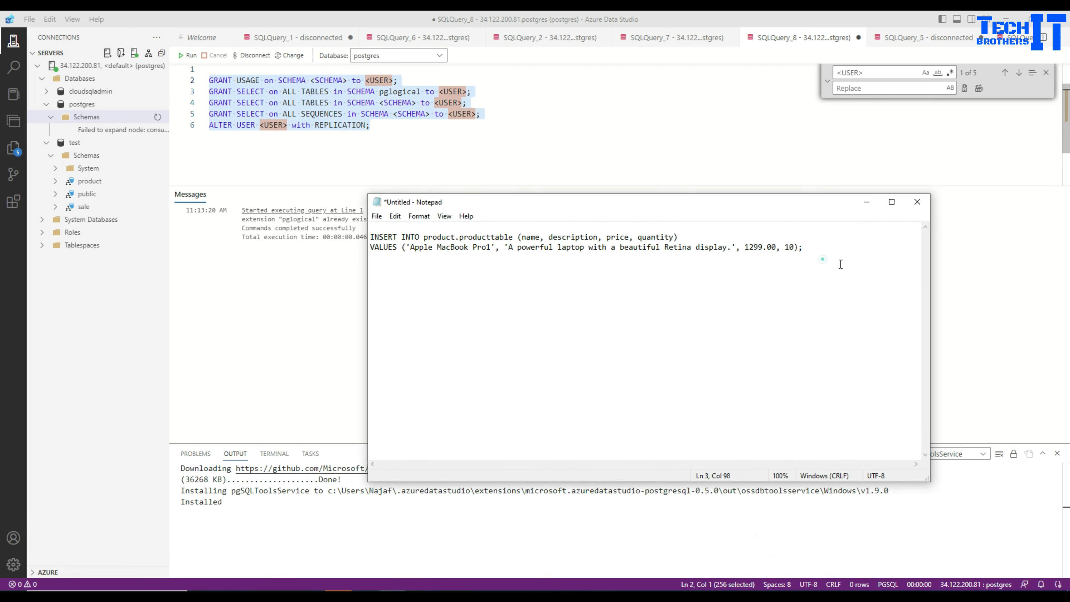
pyautogui.press('Return')
pyautogui.hotkey('ctrl', 'v')
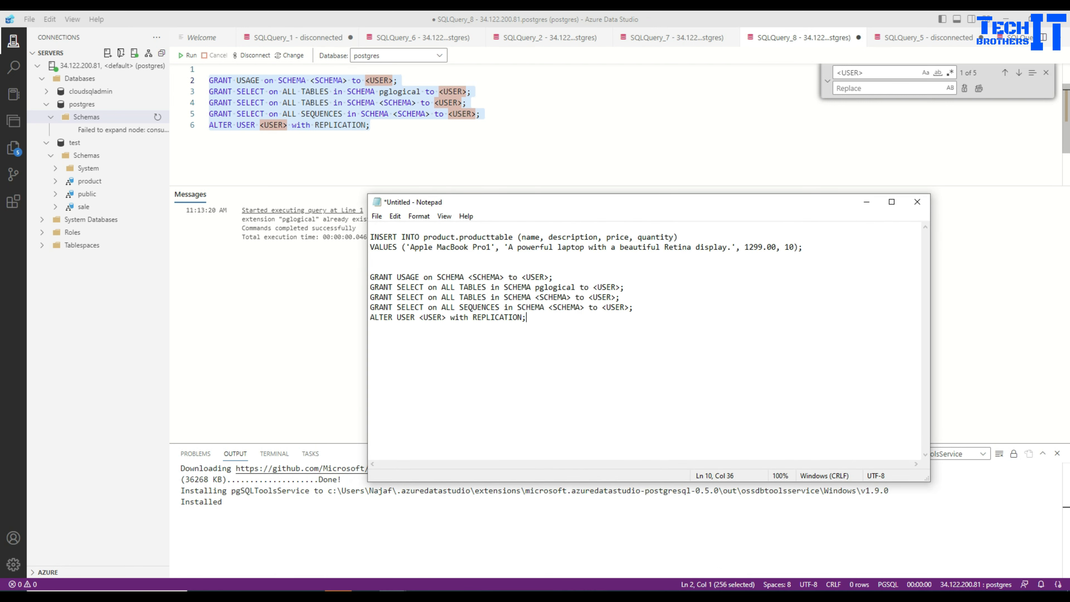
pyautogui.click(632, 156)
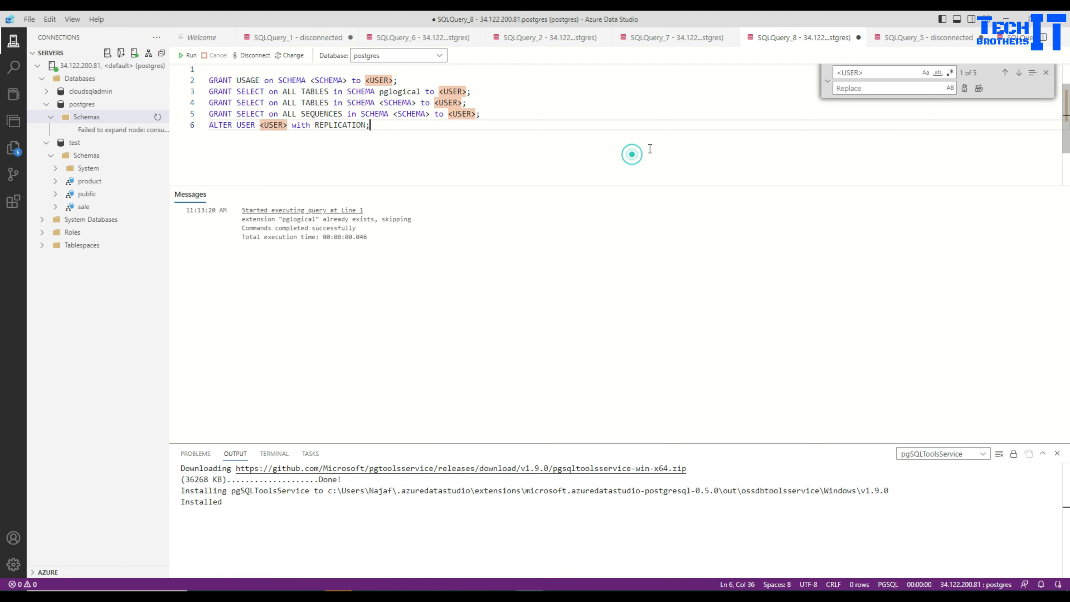
# Replace every <USER> placeholder in the script with postgres and close find and replace
pyautogui.click(864, 88)
pyautogui.write('postgres')
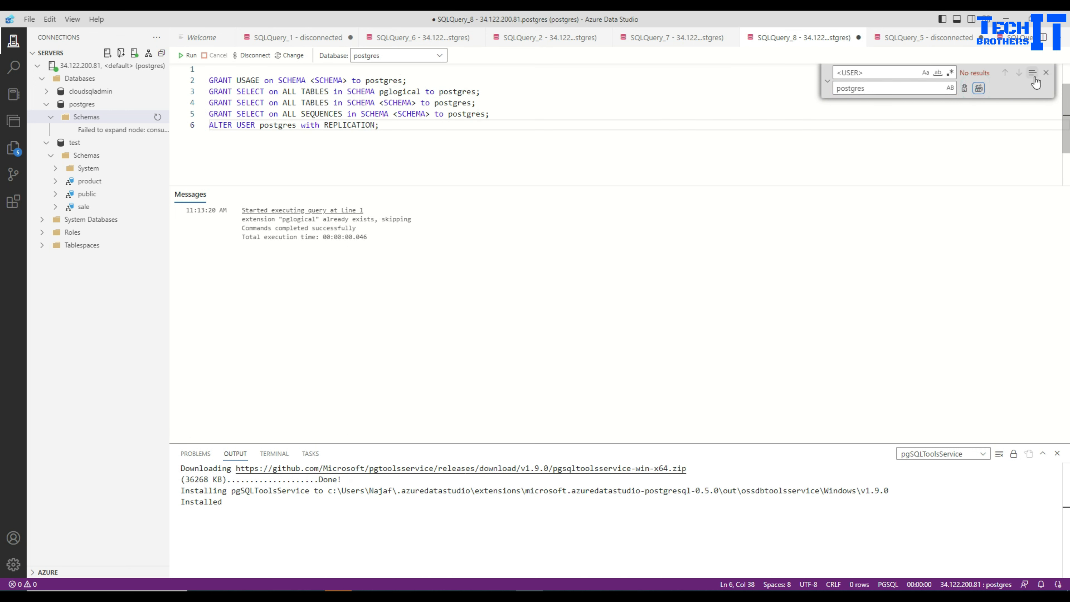
pyautogui.click(1046, 72)
pyautogui.click(459, 92)
pyautogui.doubleClick(459, 91)
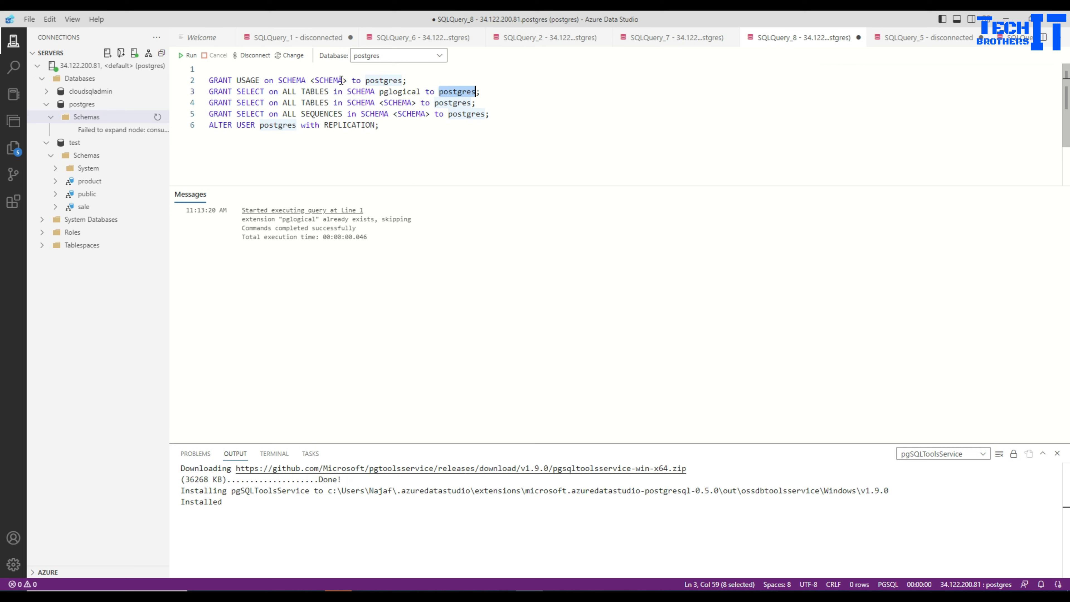
# Replace every <SCHEMA> placeholder in the script with public and close find and replace
pyautogui.moveTo(347, 81); pyautogui.dragTo(313, 80)
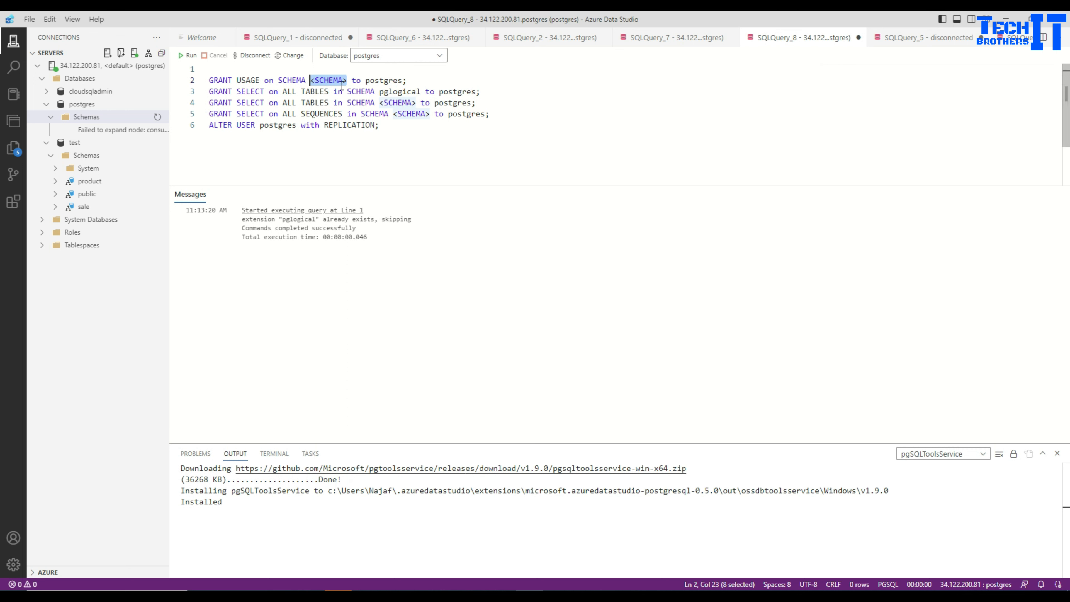
pyautogui.hotkey('ctrl', 'h')
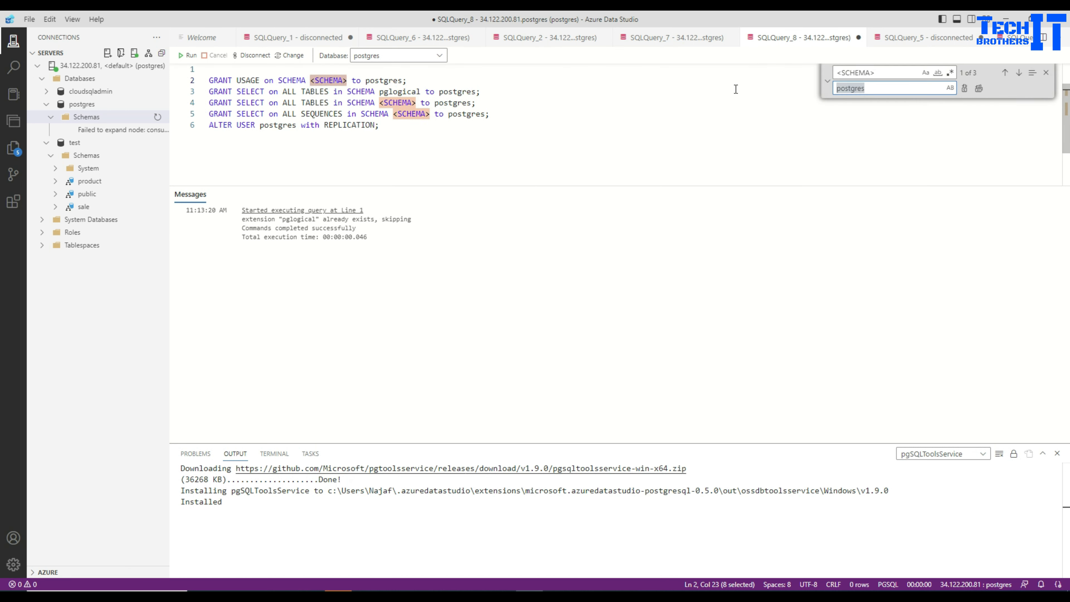
pyautogui.click(896, 88)
pyautogui.write('public')
pyautogui.click(978, 88)
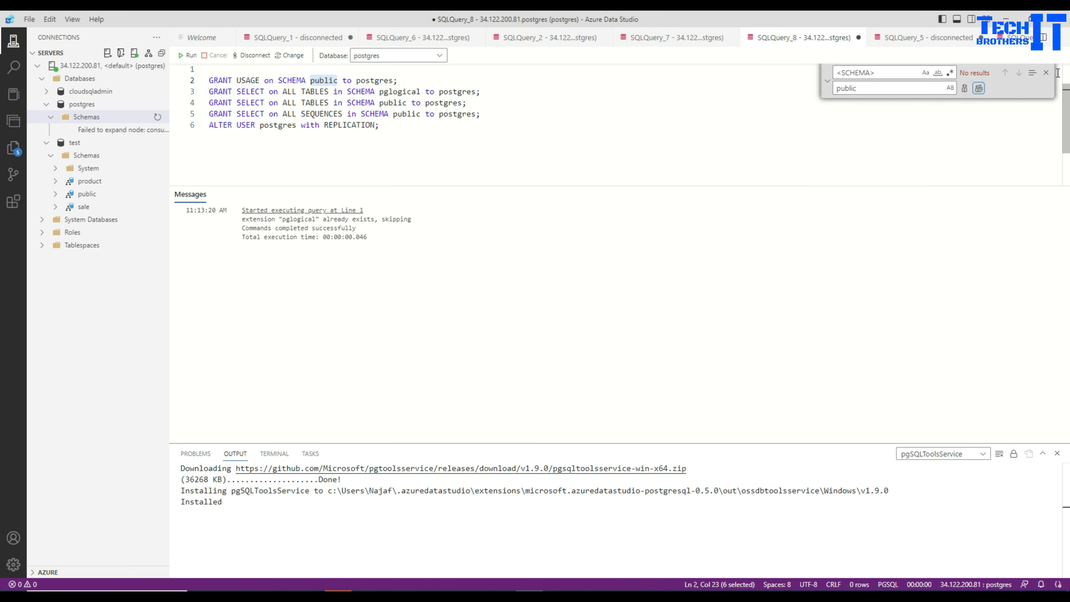
pyautogui.click(1045, 73)
# Run the four GRANT statements and the ALTER USER statement on the postgres database
pyautogui.click(393, 125)
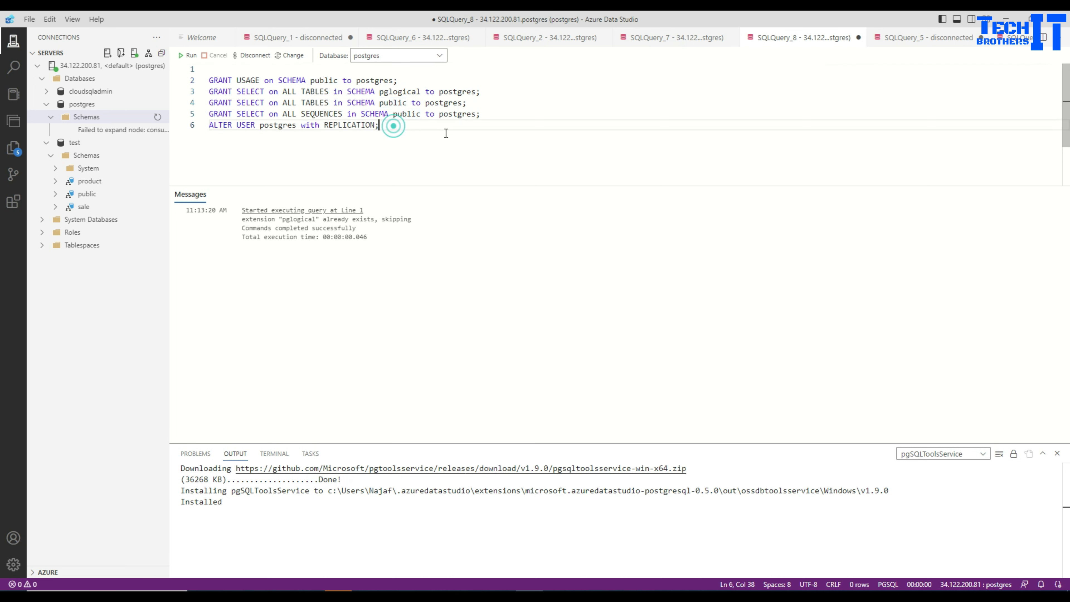
pyautogui.moveTo(445, 133); pyautogui.dragTo(209, 80)
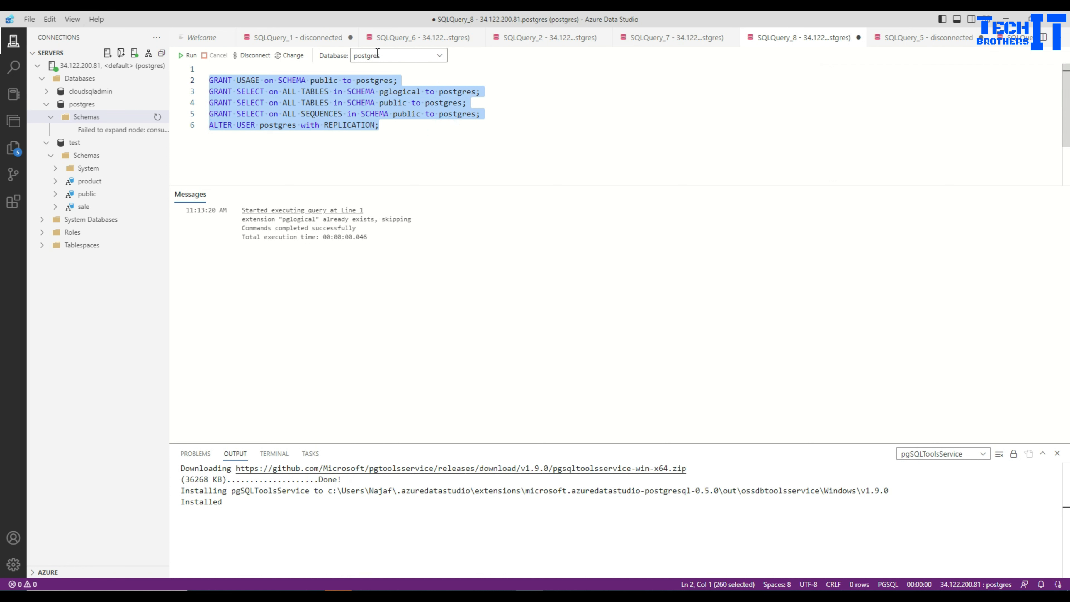
pyautogui.click(191, 55)
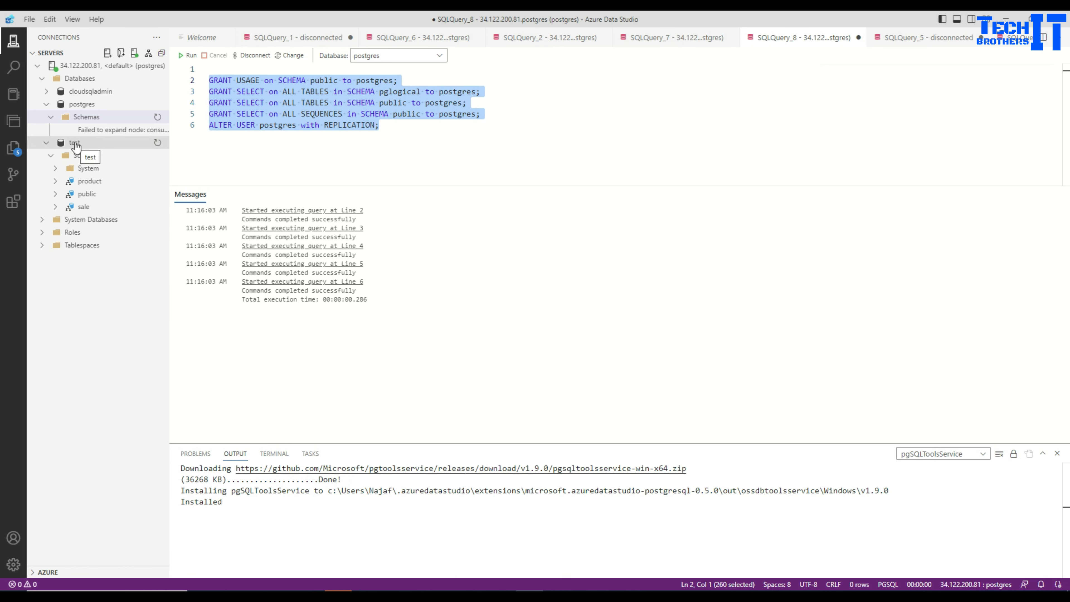
# Undo the public replacement to restore the <SCHEMA> placeholders and set the query's database to test
pyautogui.click(394, 125)
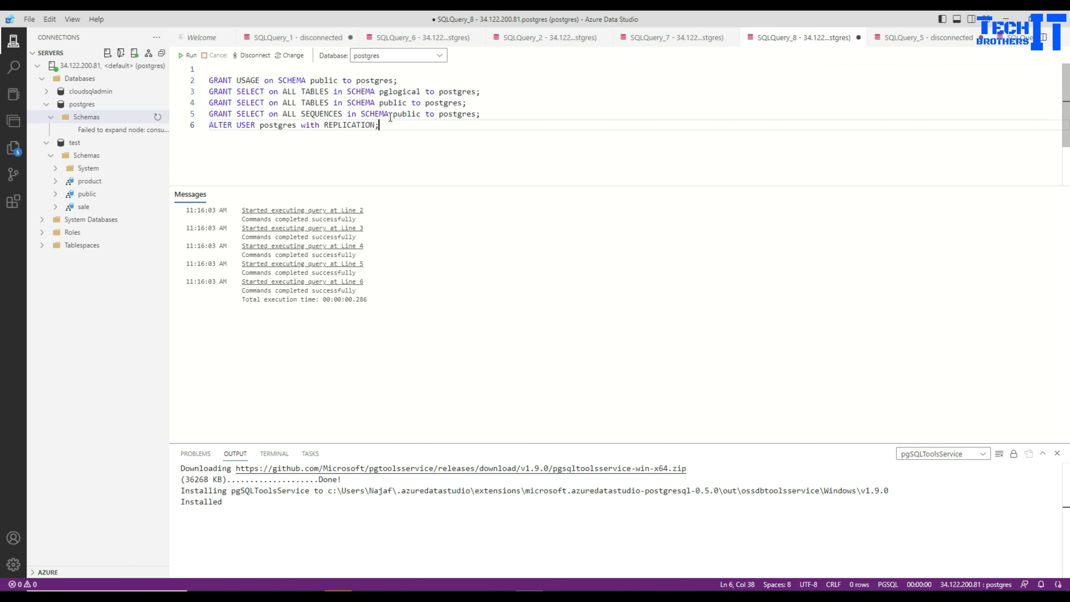
pyautogui.click(431, 135)
pyautogui.hotkey('ctrl', 'z')
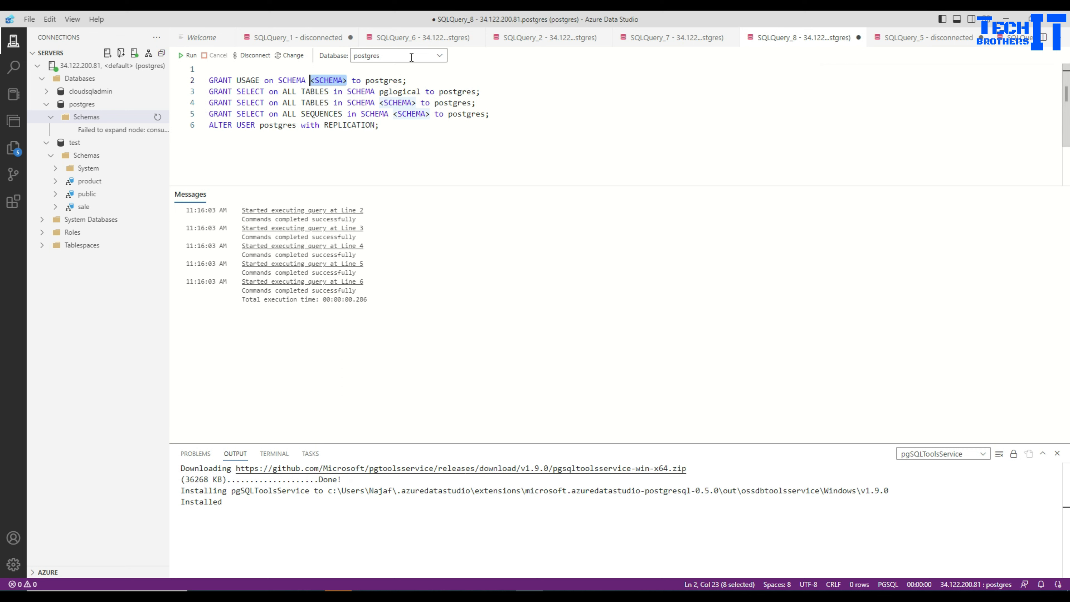
pyautogui.click(436, 56)
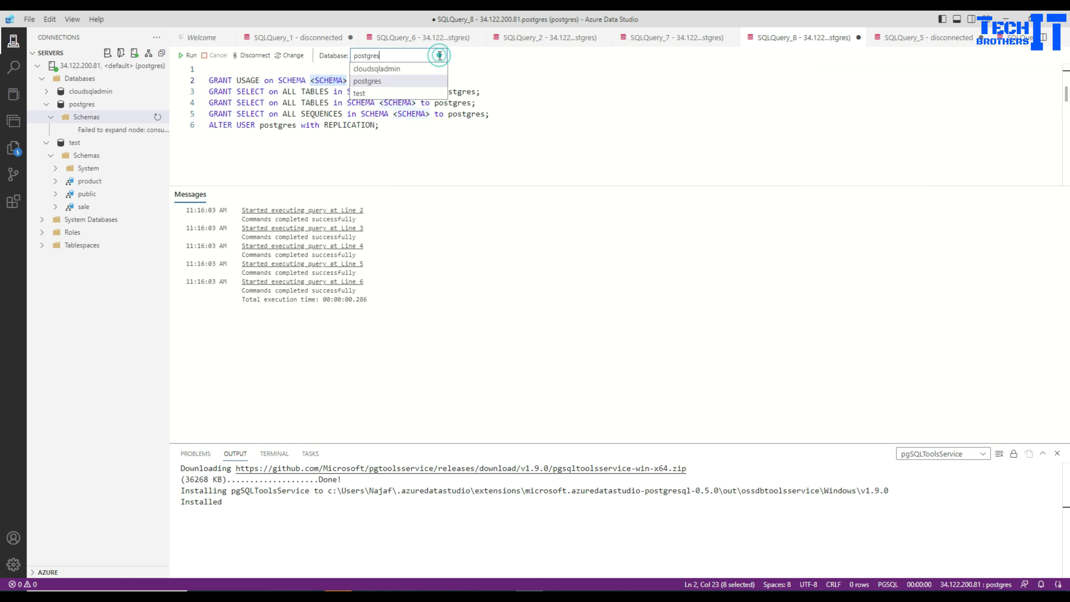
pyautogui.click(381, 91)
pyautogui.click(319, 80)
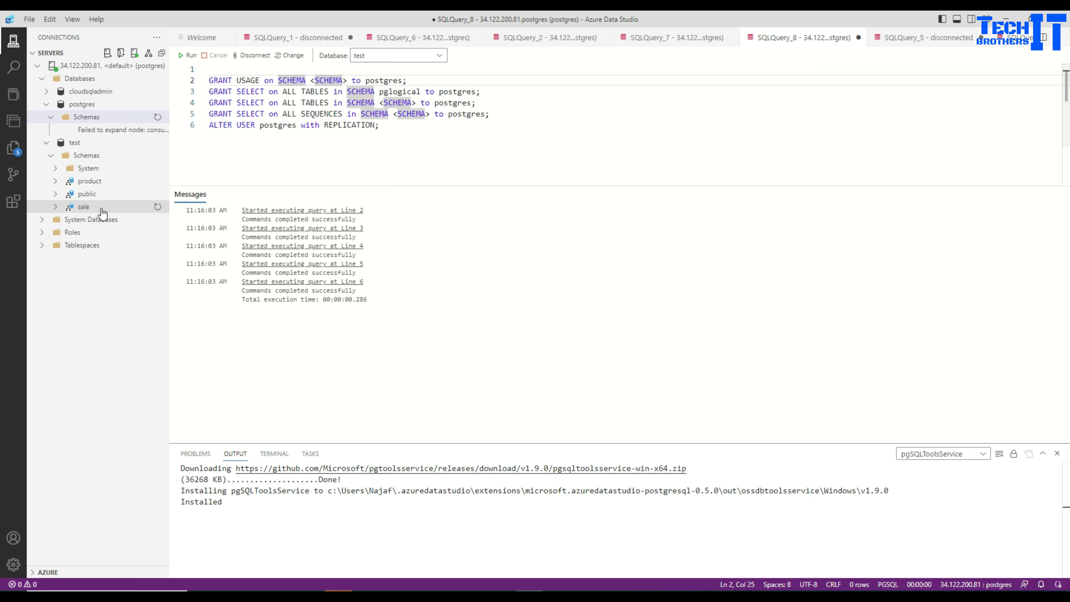
pyautogui.click(402, 148)
# Replace all <SCHEMA> placeholders with public and run the script on the test database
pyautogui.click(347, 80)
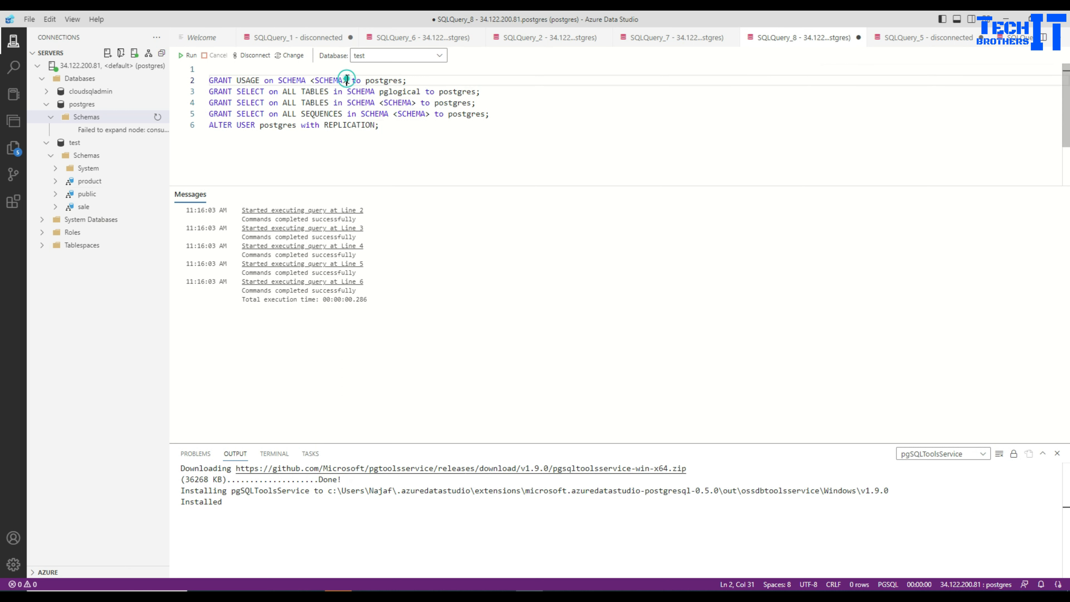
pyautogui.moveTo(347, 80); pyautogui.dragTo(312, 79)
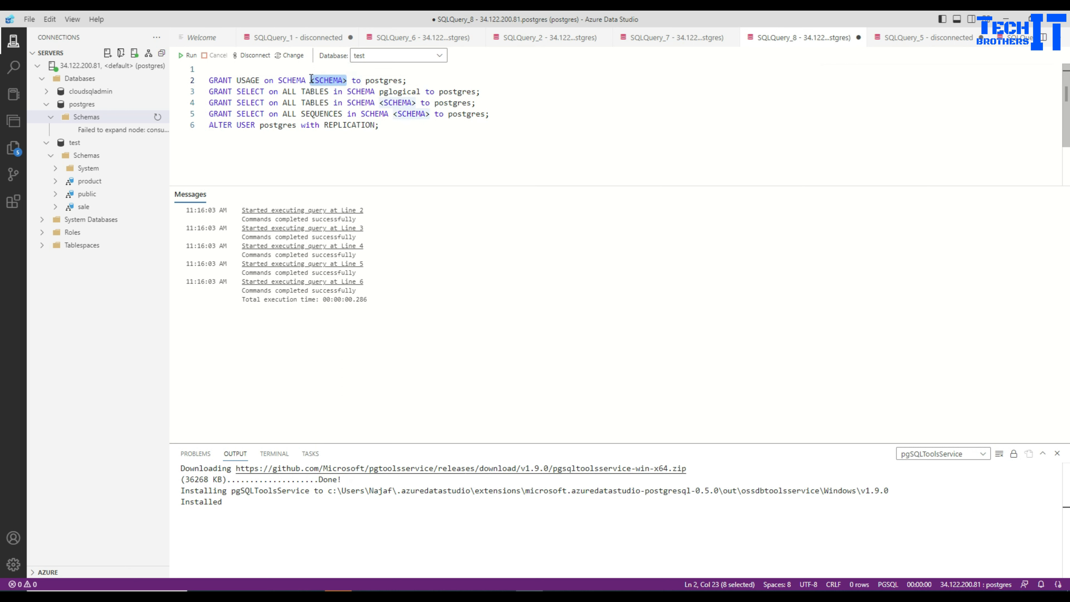
pyautogui.hotkey('ctrl', 'h')
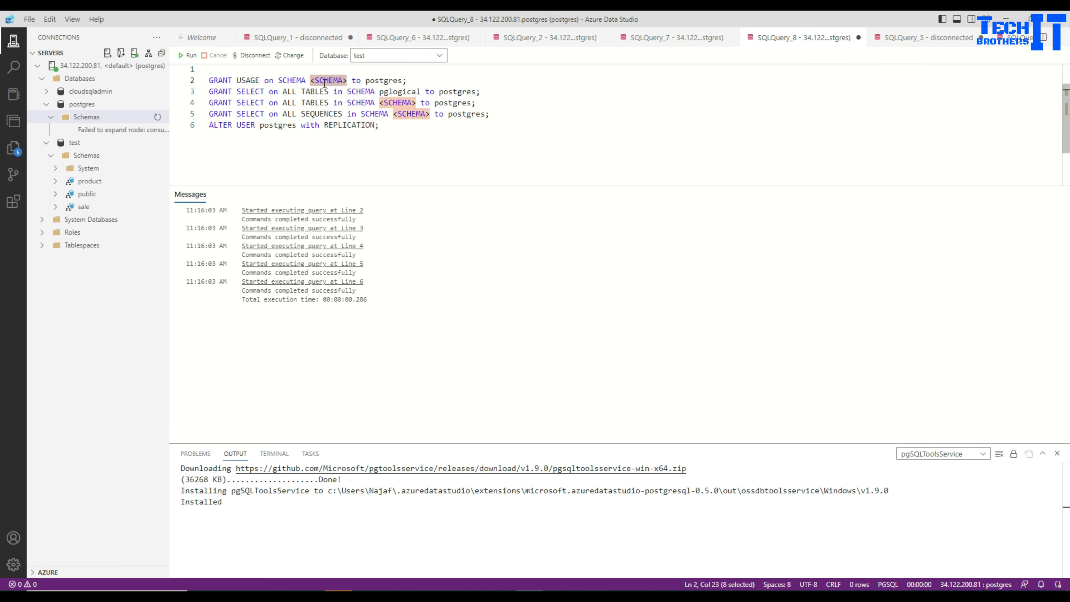
pyautogui.click(923, 89)
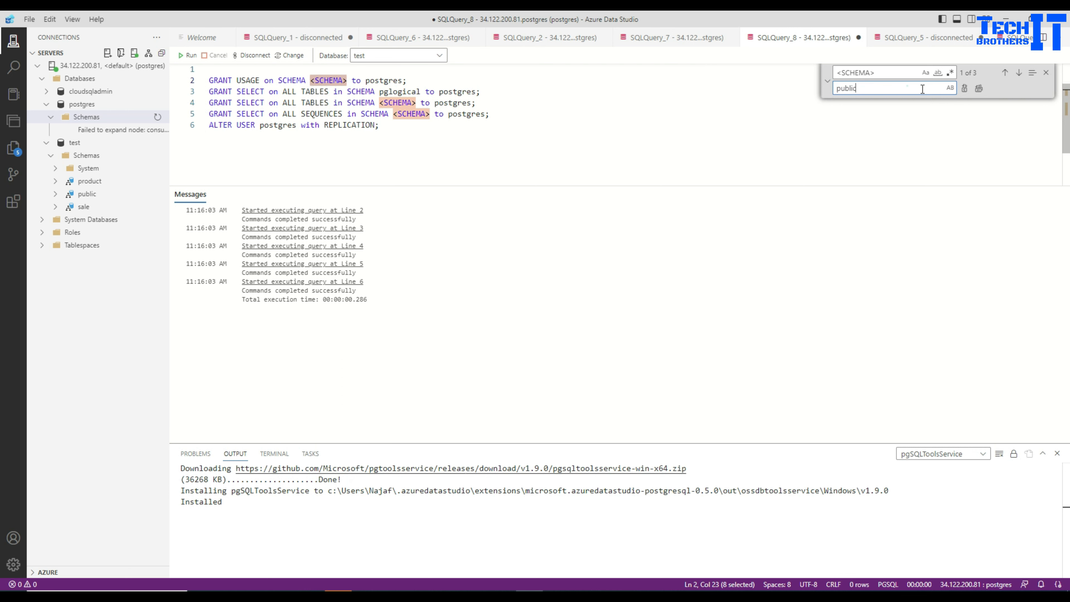
pyautogui.click(979, 88)
pyautogui.click(509, 154)
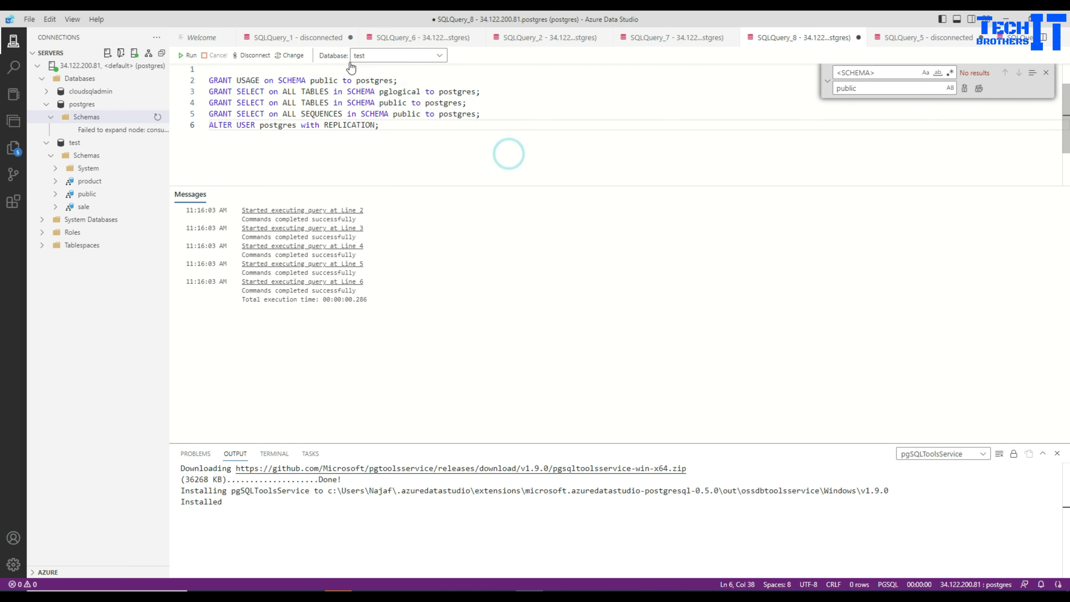
pyautogui.click(187, 55)
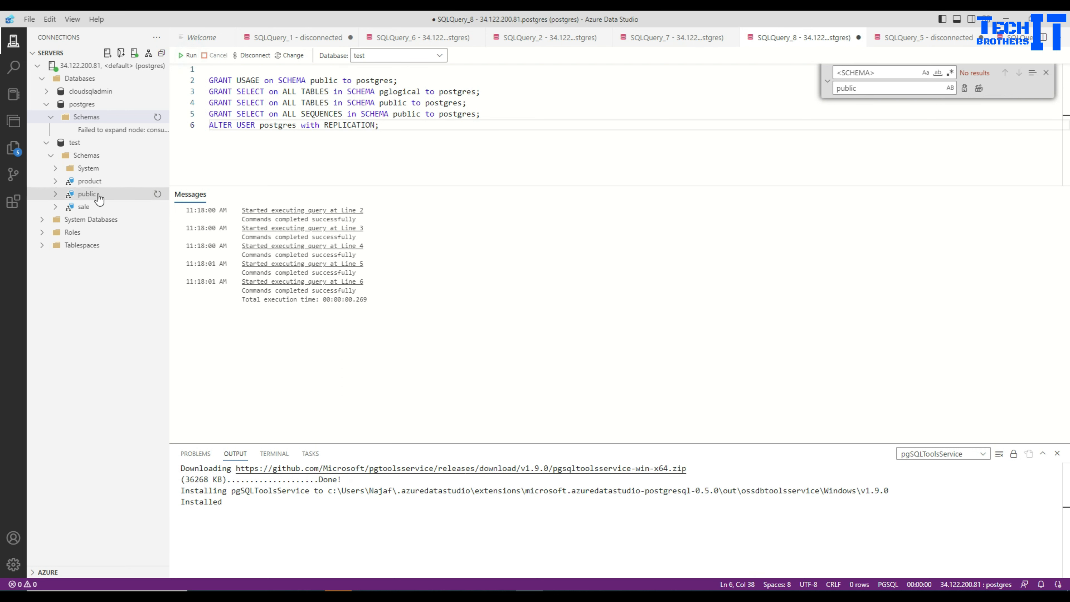
# Restore the <SCHEMA> placeholders, replace them all with product, and run the script on the test database
pyautogui.click(450, 141)
pyautogui.hotkey('ctrl', 'z')
pyautogui.hotkey('ctrl', 'z')
pyautogui.hotkey('ctrl', 'z')
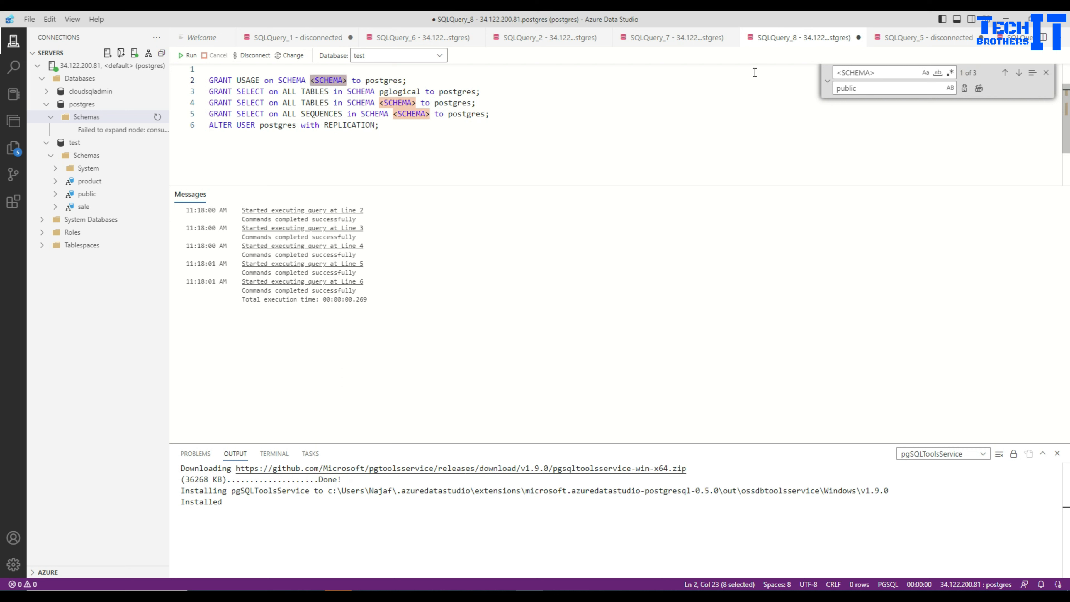
pyautogui.doubleClick(871, 89)
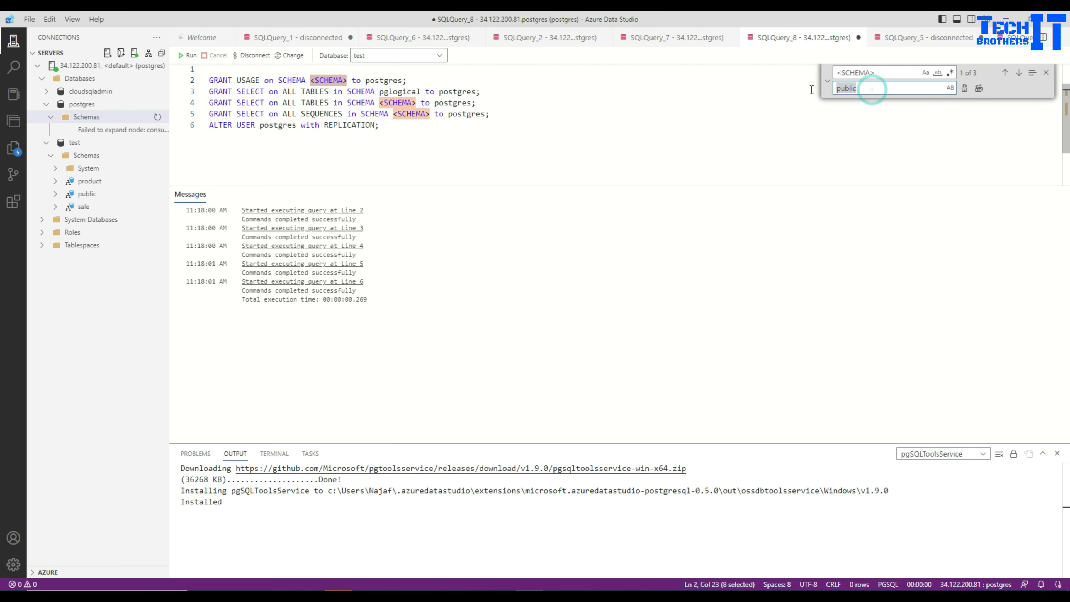
pyautogui.press('BackSpace')
pyautogui.write('p')
pyautogui.click(978, 89)
pyautogui.click(486, 132)
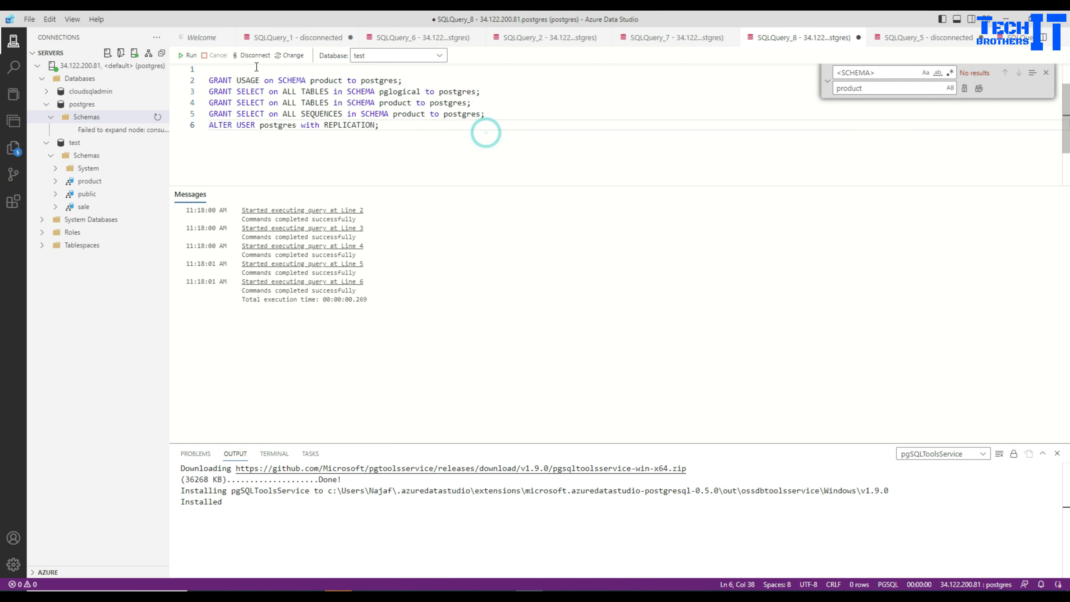
pyautogui.click(189, 56)
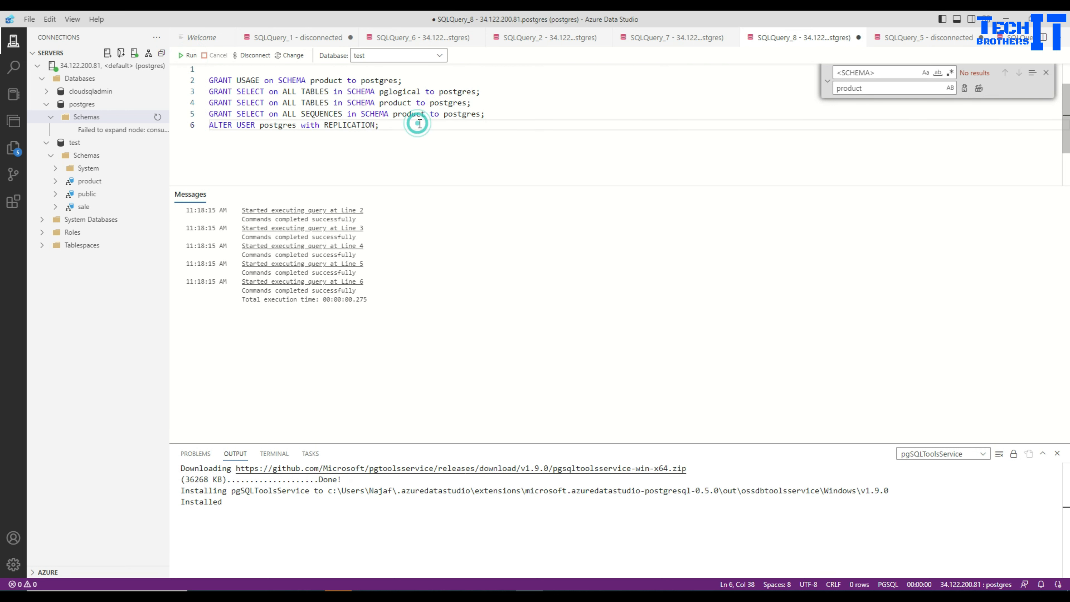
# Restore the <SCHEMA> placeholders, replace them all with sale, and run the script on the test database
pyautogui.hotkey('ctrl', 'z')
pyautogui.click(906, 89)
pyautogui.hotkey('ctrl', 'a')
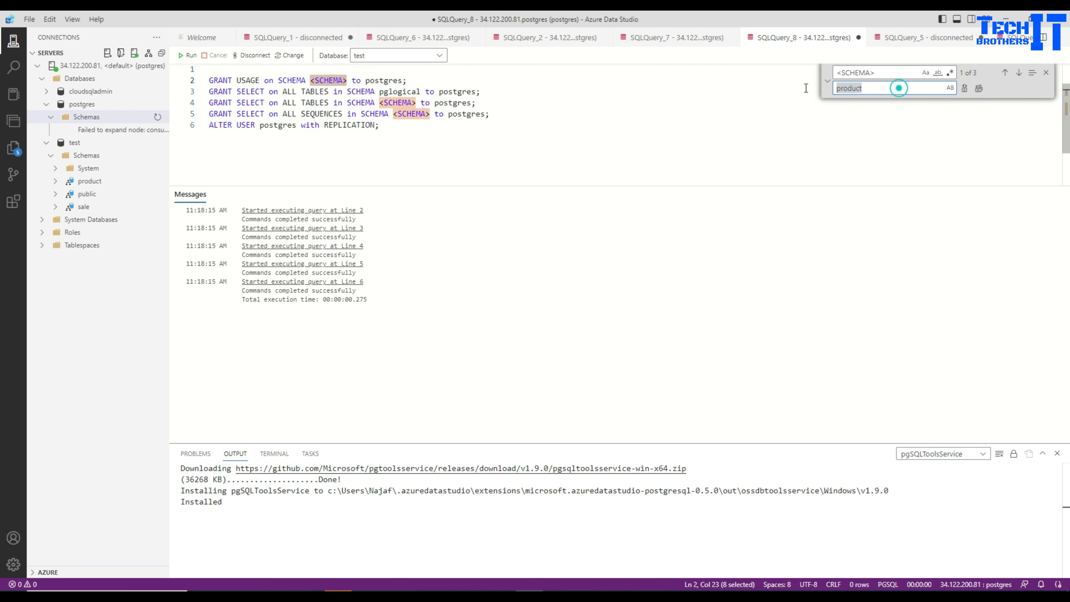
pyautogui.press('BackSpace')
pyautogui.write('sale')
pyautogui.click(978, 96)
pyautogui.click(522, 126)
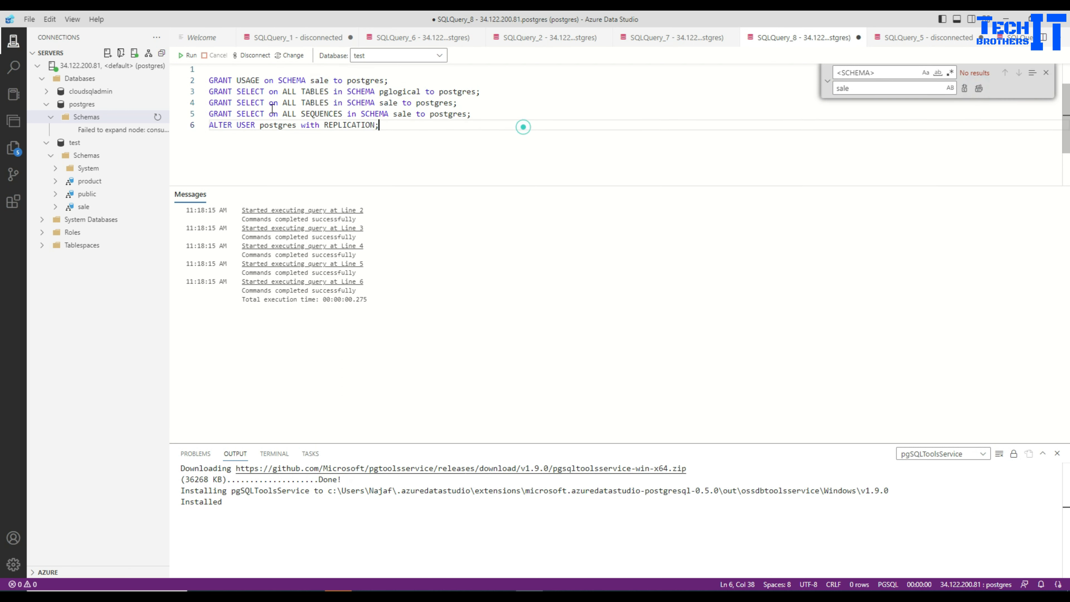
pyautogui.click(191, 59)
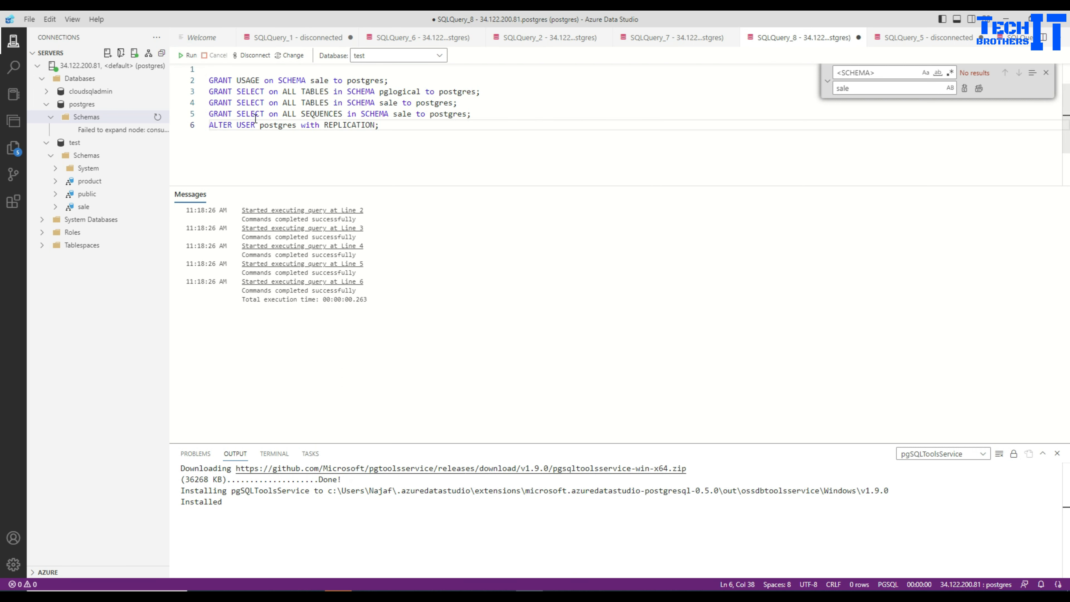
# Undo the sale replacement to restore the <SCHEMA> placeholders and close find and replace
pyautogui.click(436, 147)
pyautogui.hotkey('ctrl', 'z')
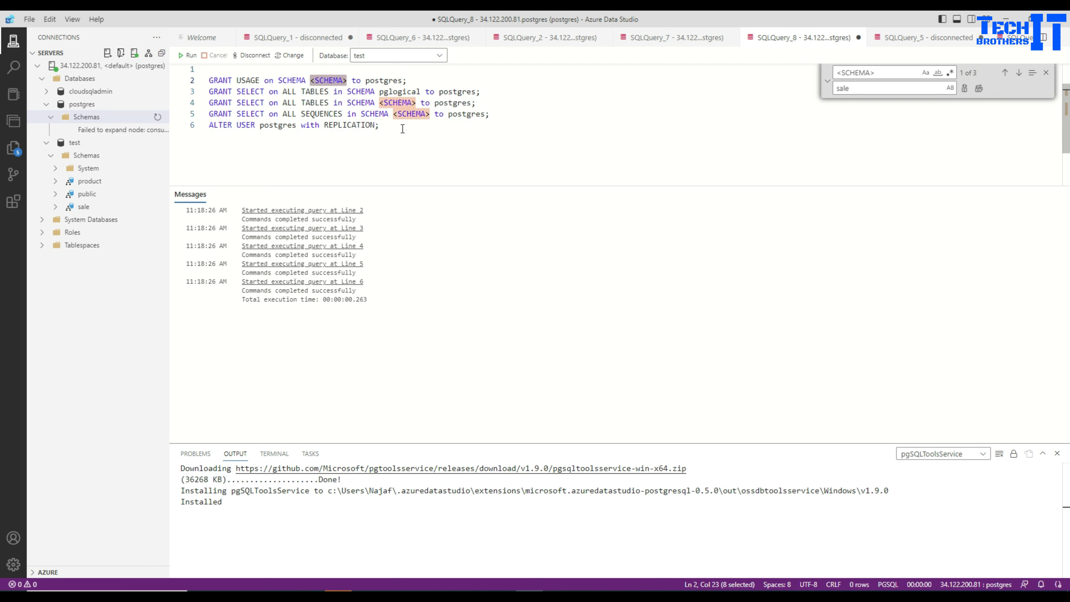
pyautogui.click(398, 128)
pyautogui.hotkey('shift', 'Up')
pyautogui.hotkey('shift', 'Up')
pyautogui.hotkey('shift', 'Up')
pyautogui.hotkey('shift', 'Up')
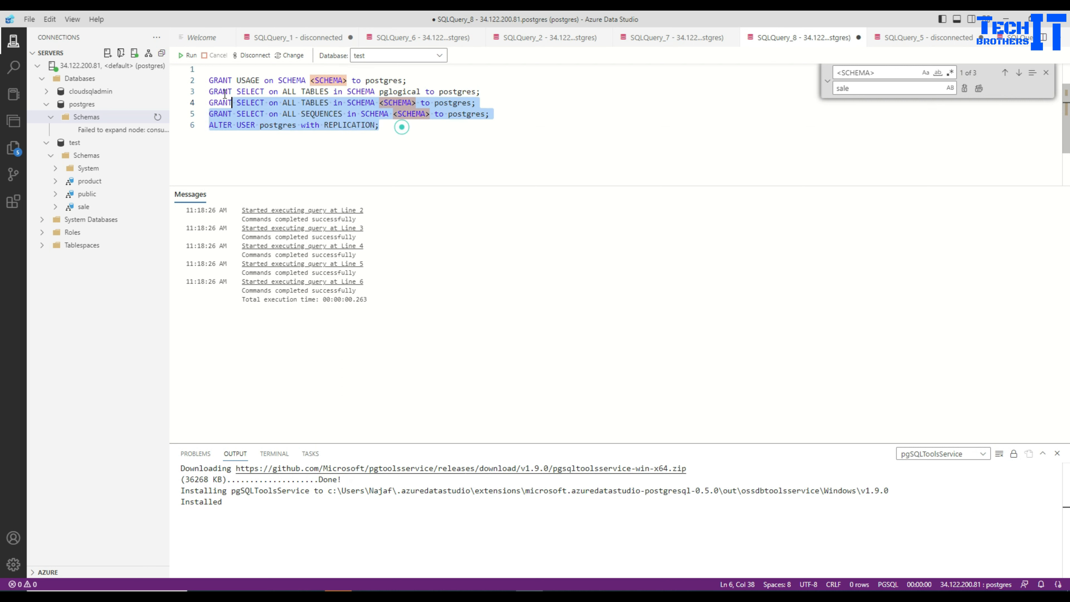
pyautogui.hotkey('shift', 'Home')
pyautogui.doubleClick(370, 81)
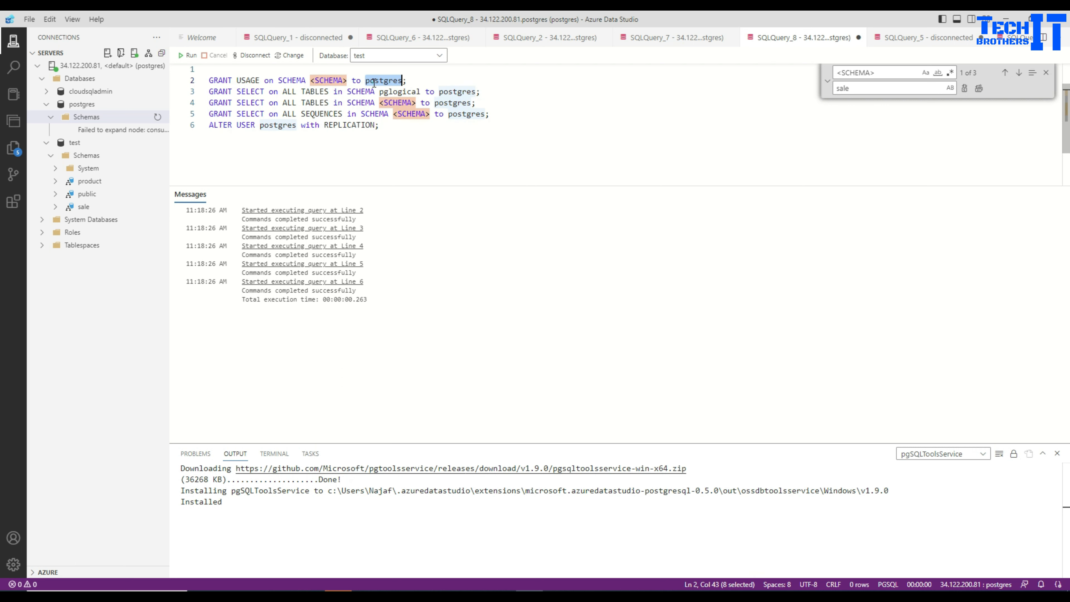
pyautogui.click(335, 85)
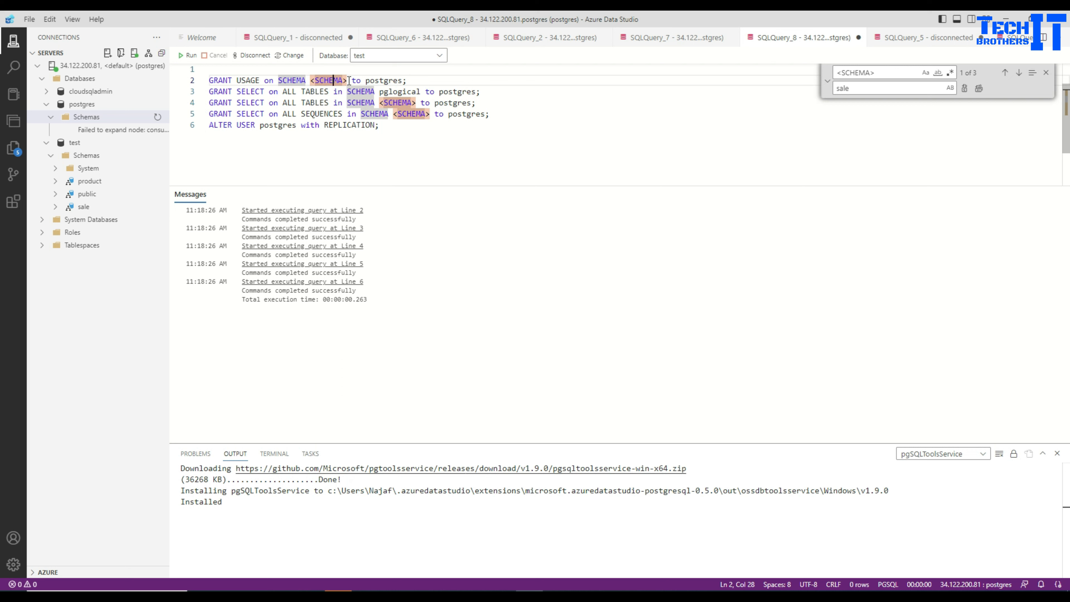
pyautogui.moveTo(348, 80); pyautogui.dragTo(311, 80)
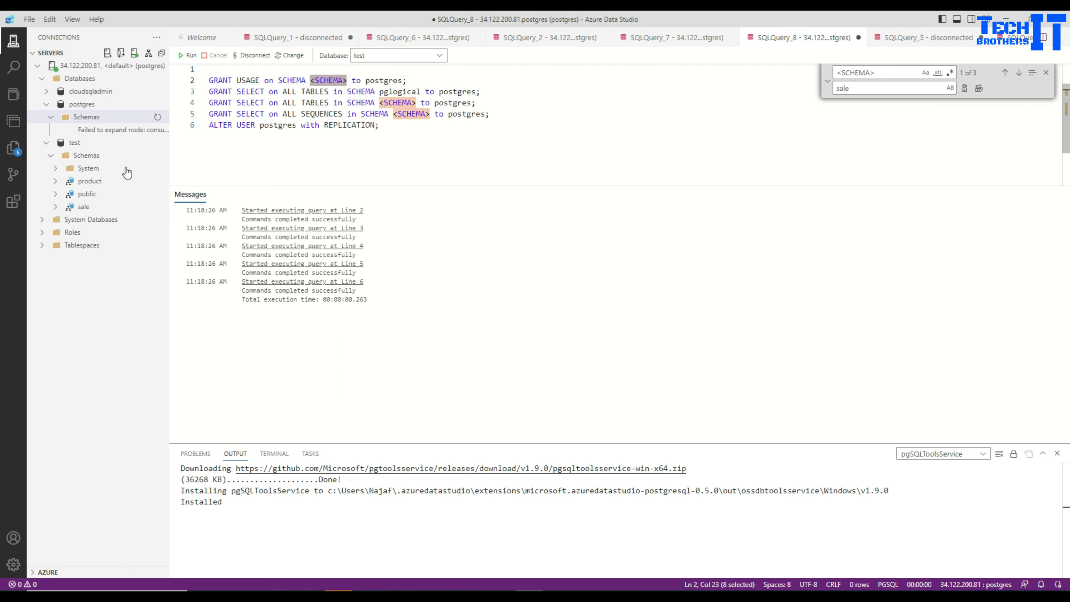
pyautogui.click(507, 141)
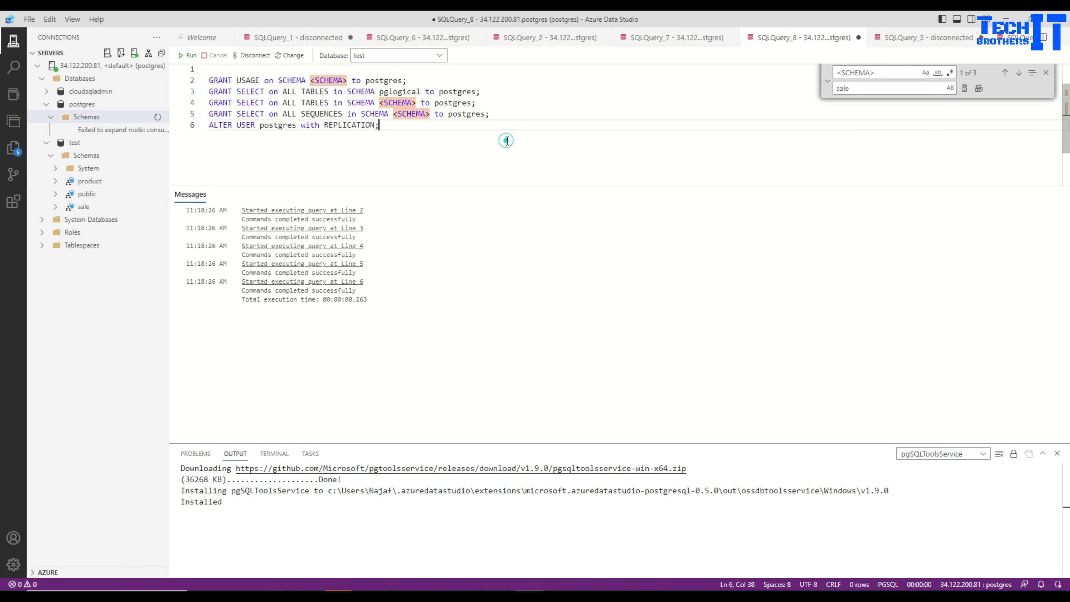
pyautogui.click(1045, 73)
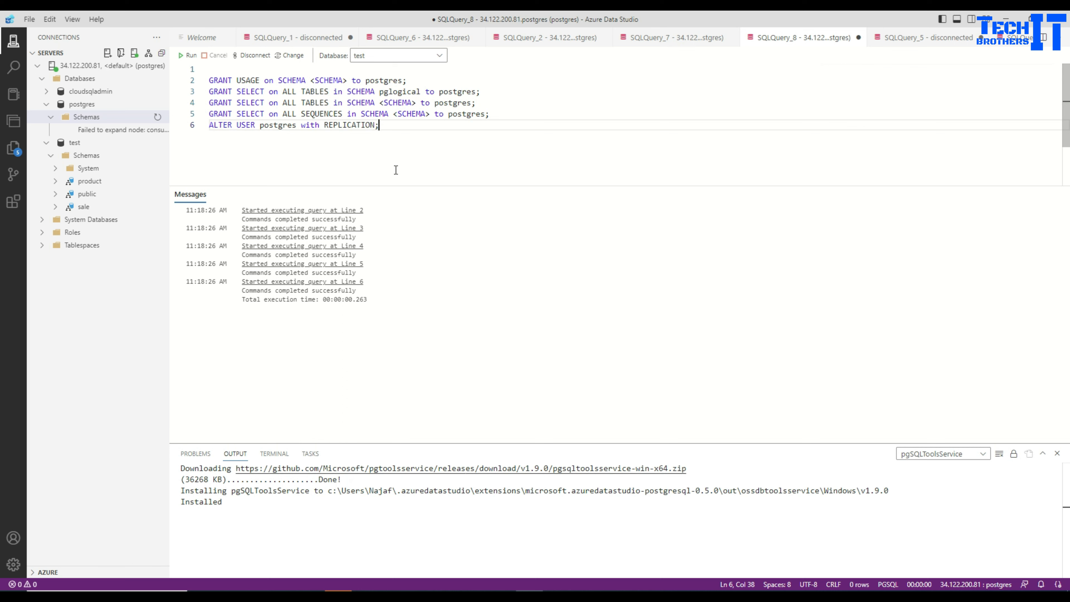
# Switch to the migration job page in the browser, close the PostgreSQL source prerequisites, and open the Connectivity prerequisites
pyautogui.click(311, 594)
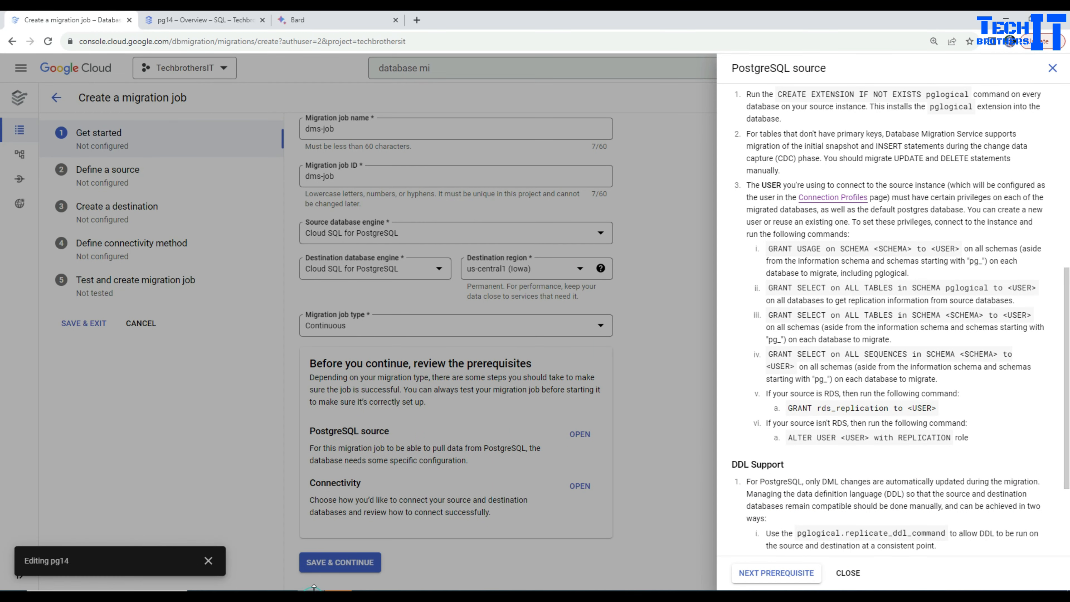
pyautogui.click(847, 572)
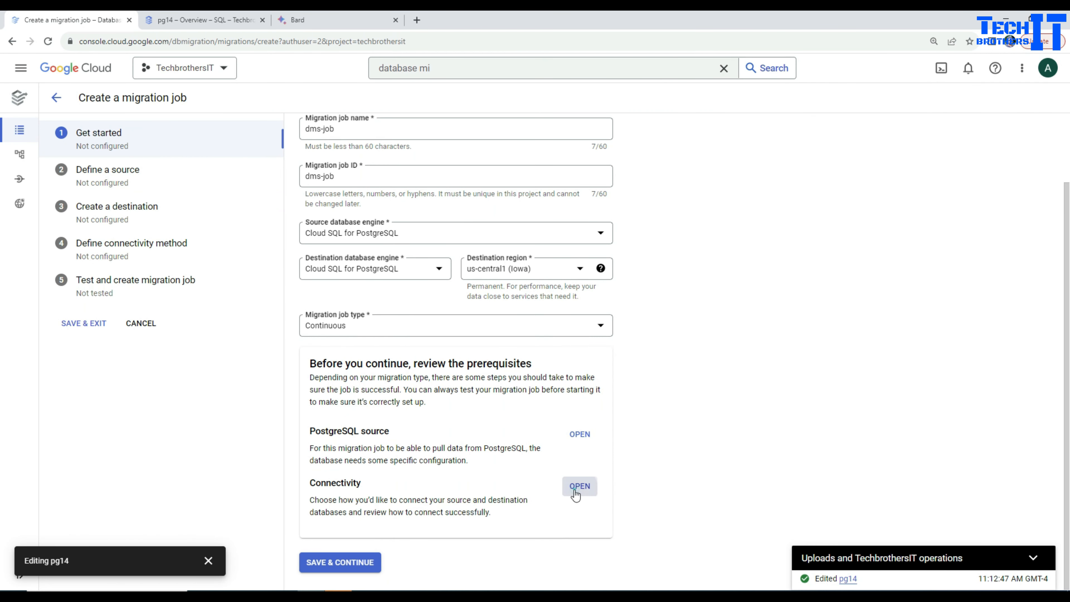
pyautogui.click(578, 485)
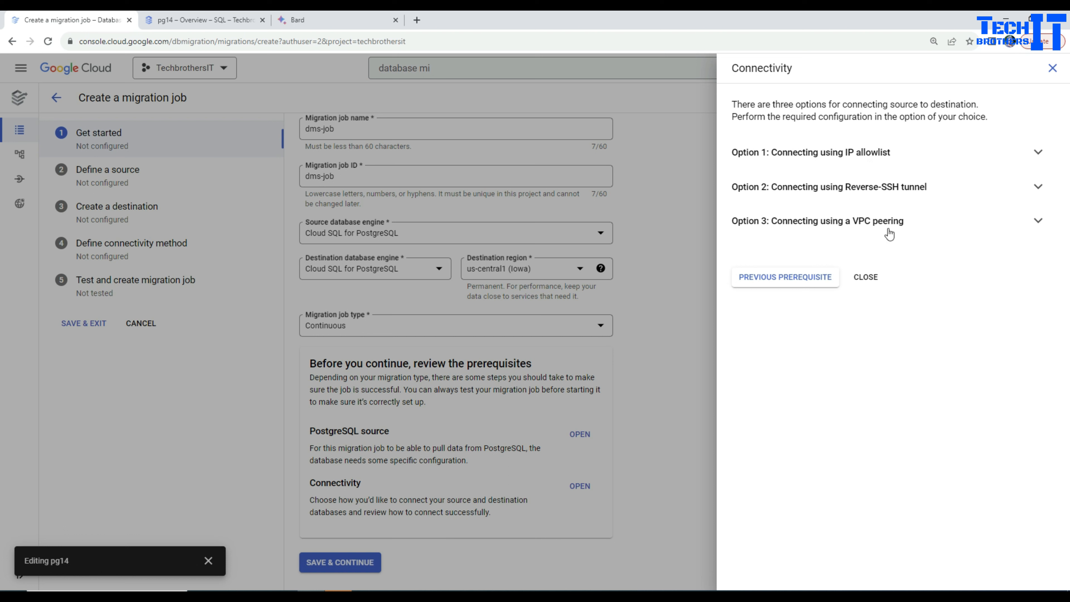
# Close the Connectivity prerequisites, continue to the source definition, and start creating a source connection profile
pyautogui.click(869, 280)
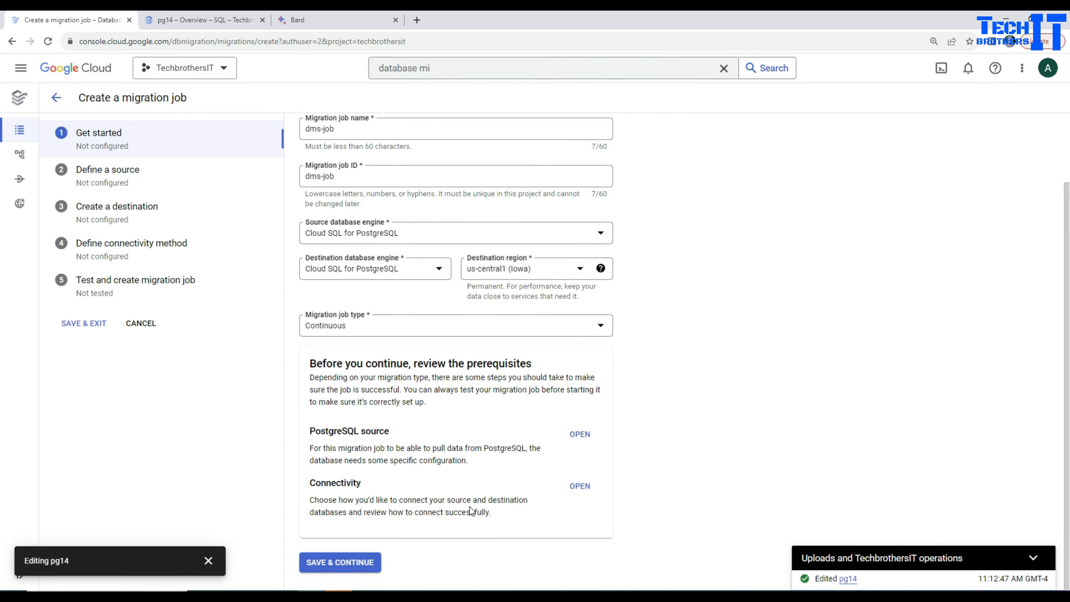
pyautogui.click(365, 564)
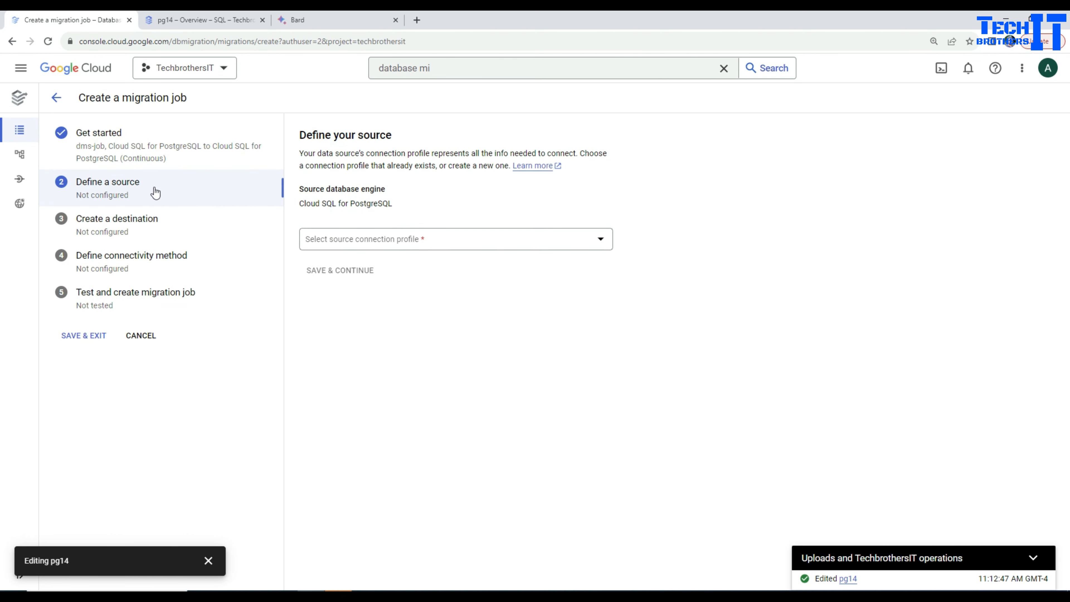
pyautogui.click(361, 242)
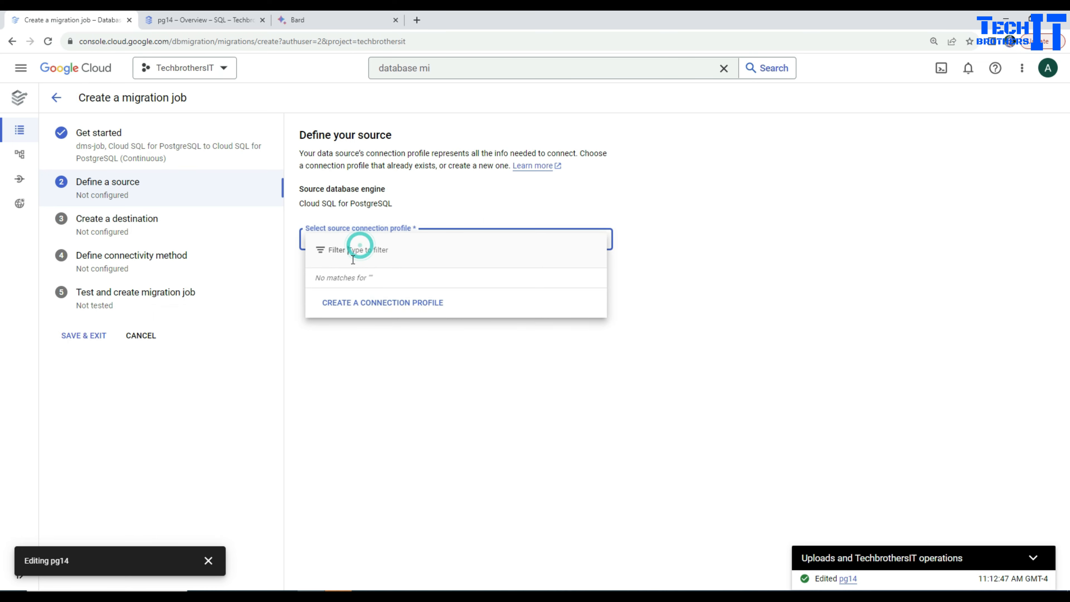
pyautogui.click(371, 308)
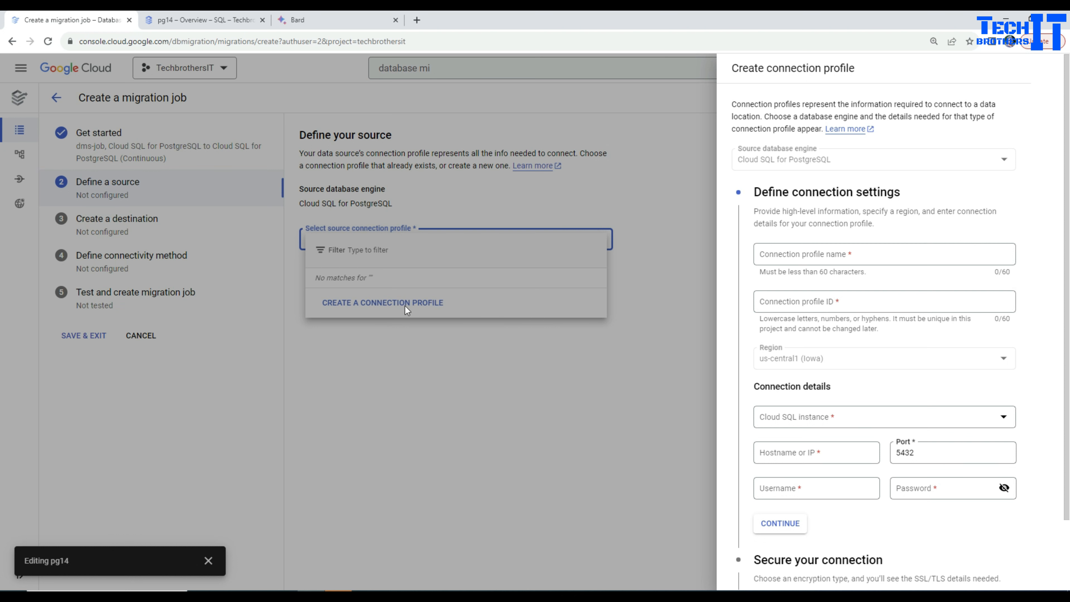
# Name the connection profile pg14-source and choose pg14 as its Cloud SQL instance
pyautogui.click(829, 258)
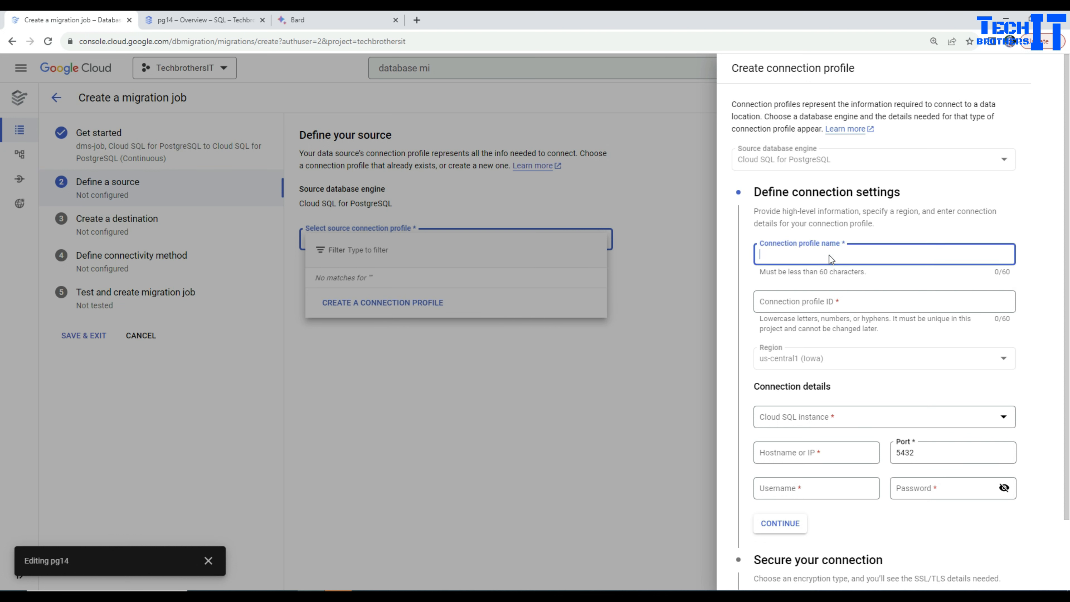
pyautogui.write('pg14-source')
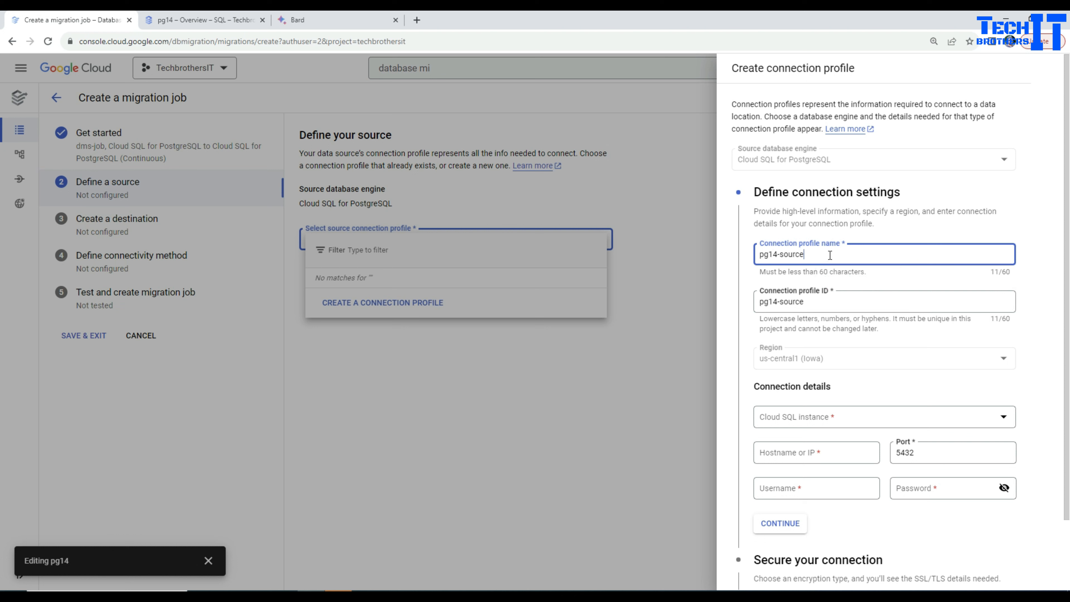
pyautogui.moveTo(776, 255)
pyautogui.mouseDown()
pyautogui.moveTo(761, 257)
pyautogui.moveTo(804, 255)
pyautogui.moveTo(780, 257)
pyautogui.mouseUp()
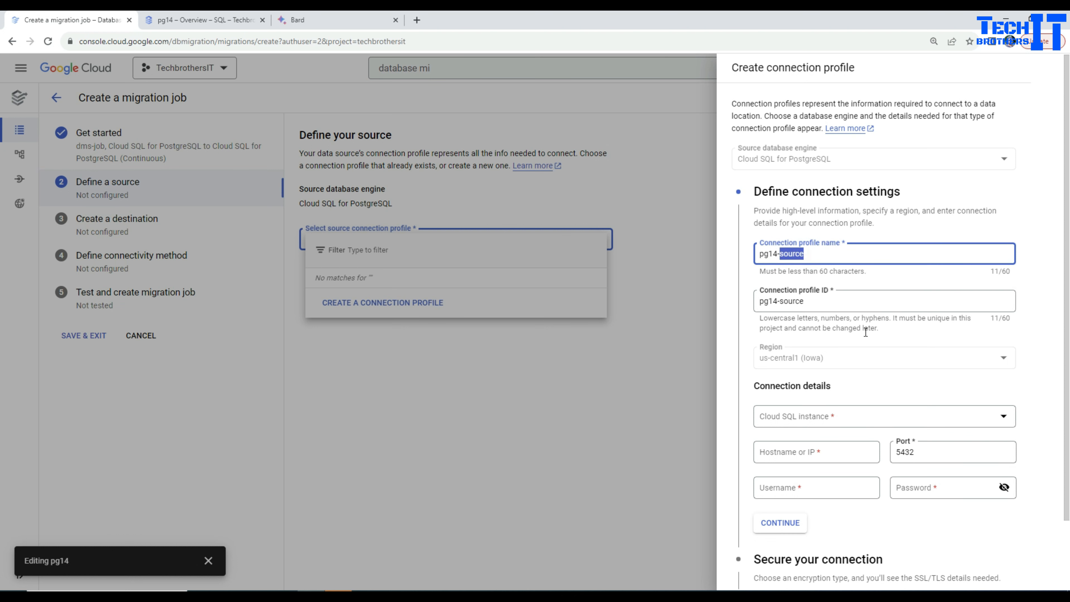
pyautogui.scroll(-2, 833, 295)
pyautogui.click(834, 336)
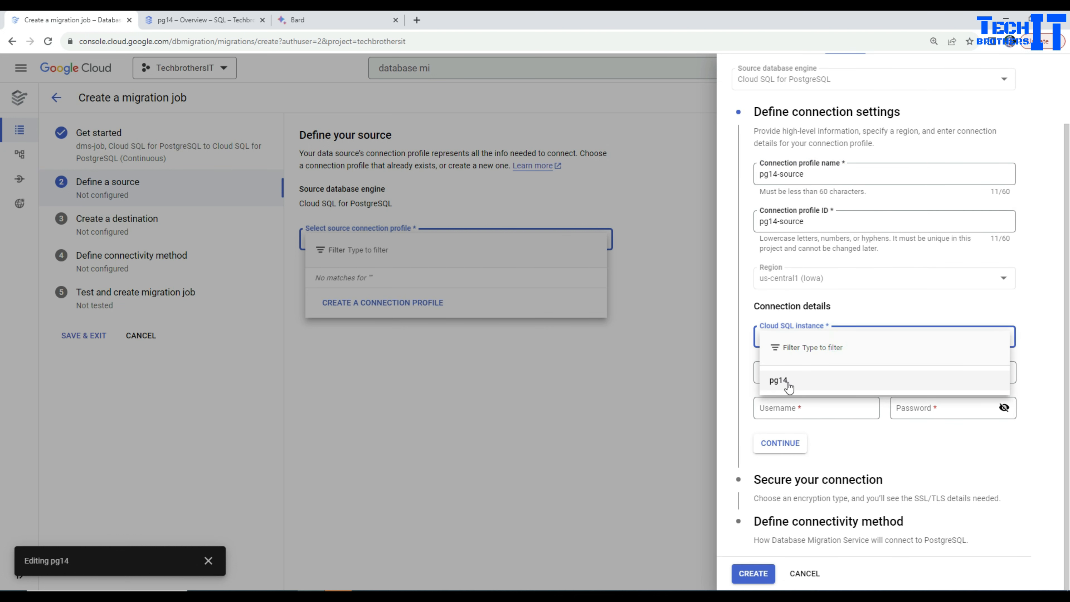
pyautogui.click(783, 389)
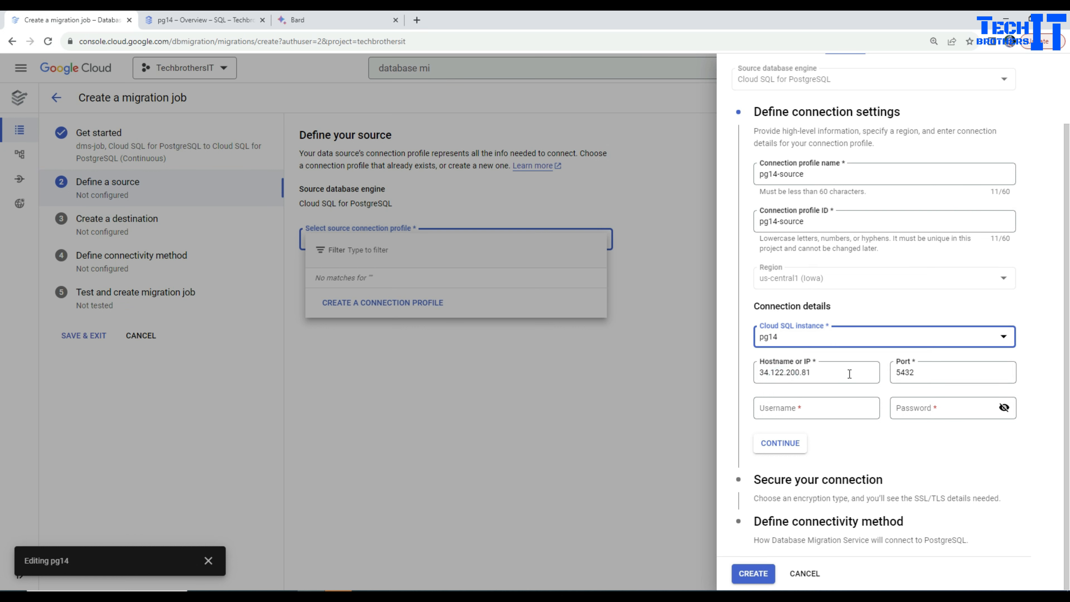
pyautogui.doubleClick(805, 373)
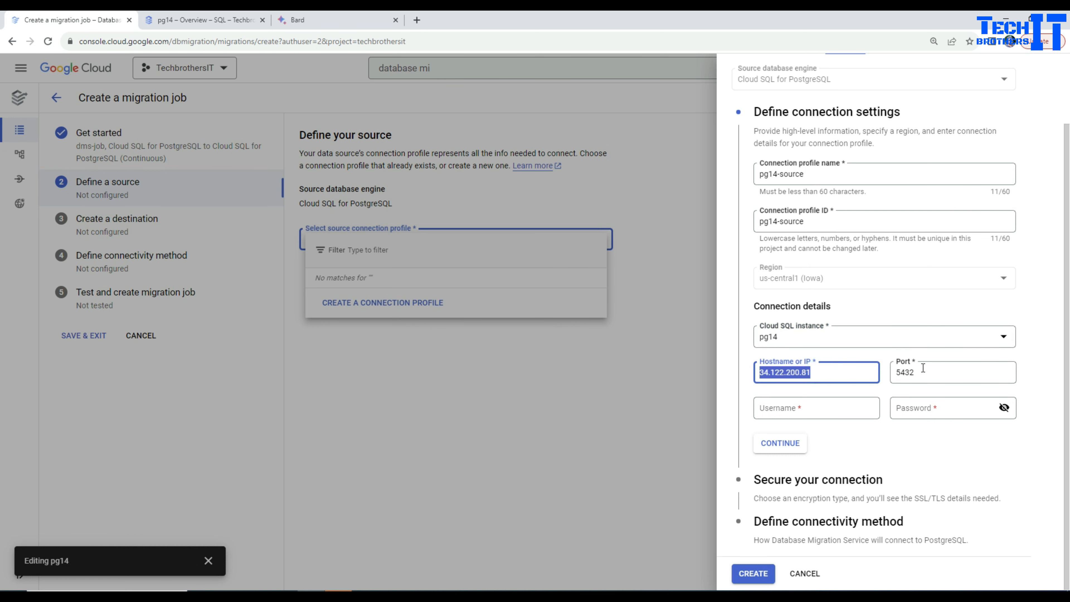
# Enter postgres as the source username and fill in the account password
pyautogui.click(818, 405)
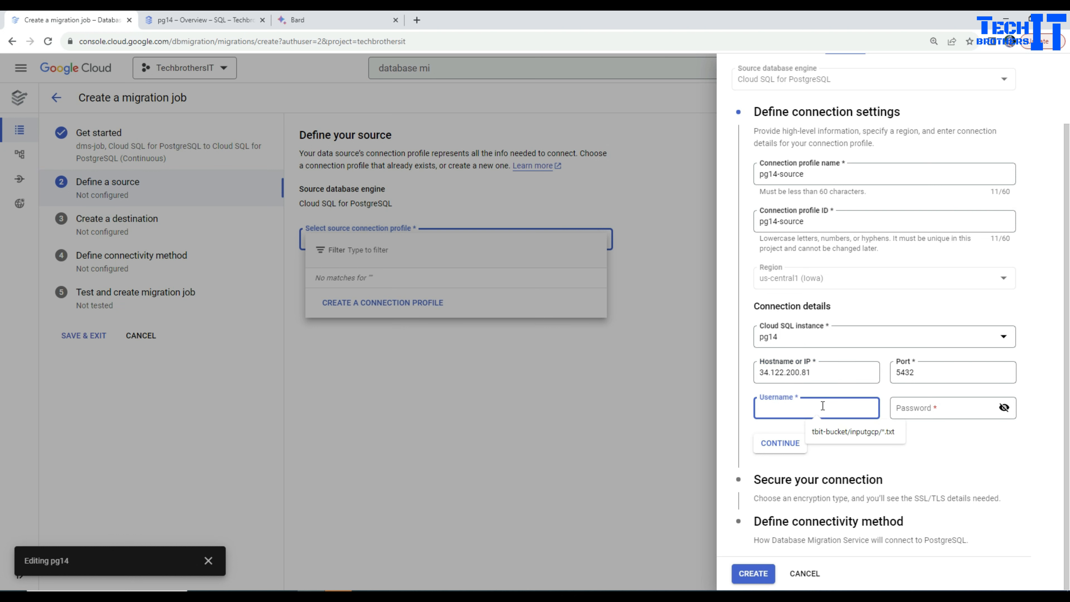
pyautogui.write('postgres')
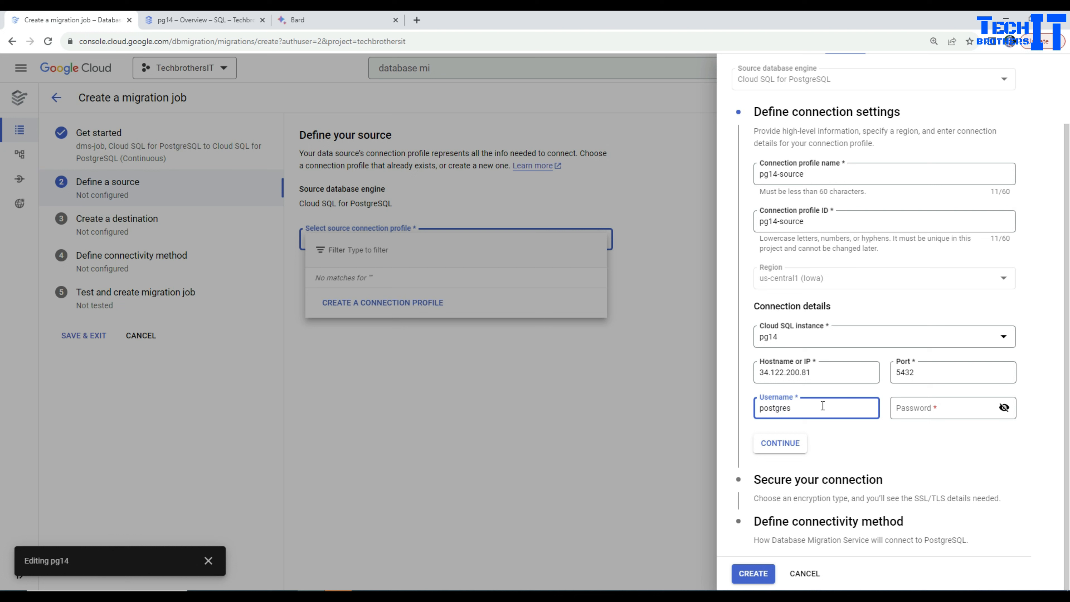
pyautogui.click(890, 411)
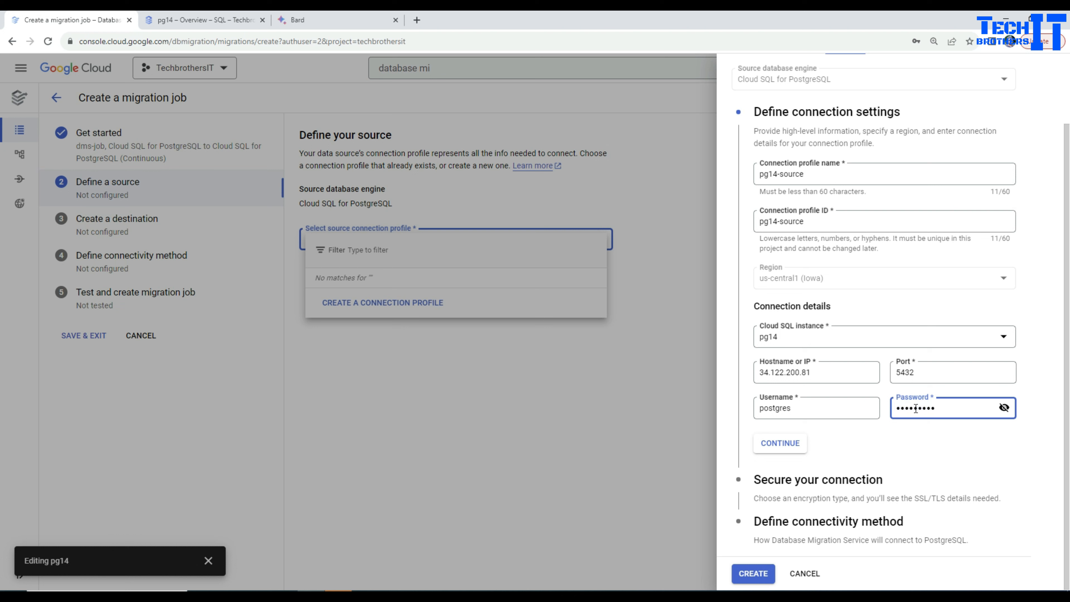
# Expand the Secure your connection section and choose None as the encryption type
pyautogui.click(839, 487)
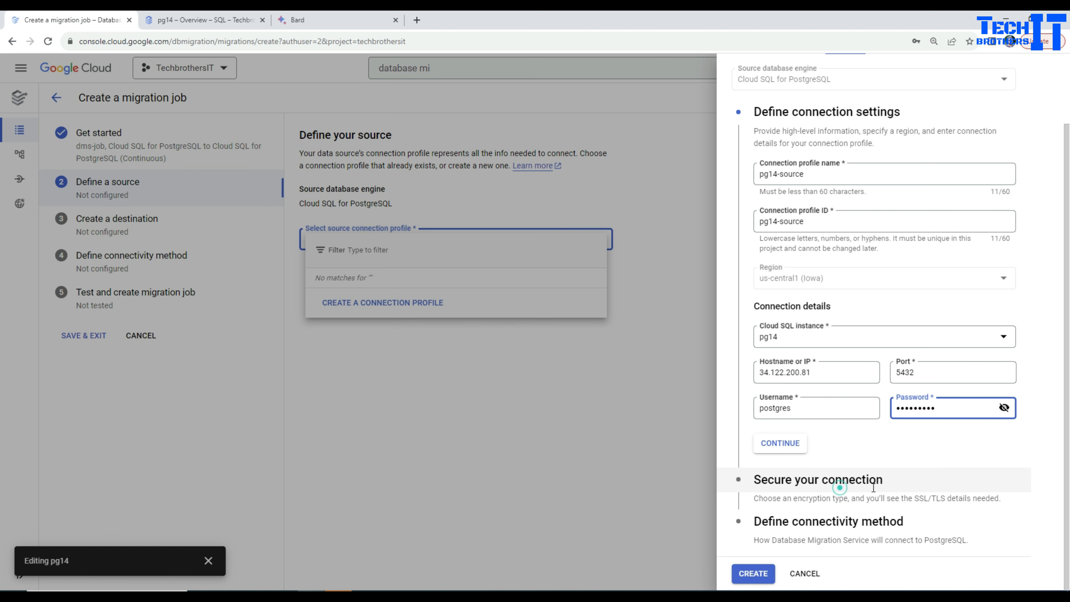
pyautogui.click(834, 449)
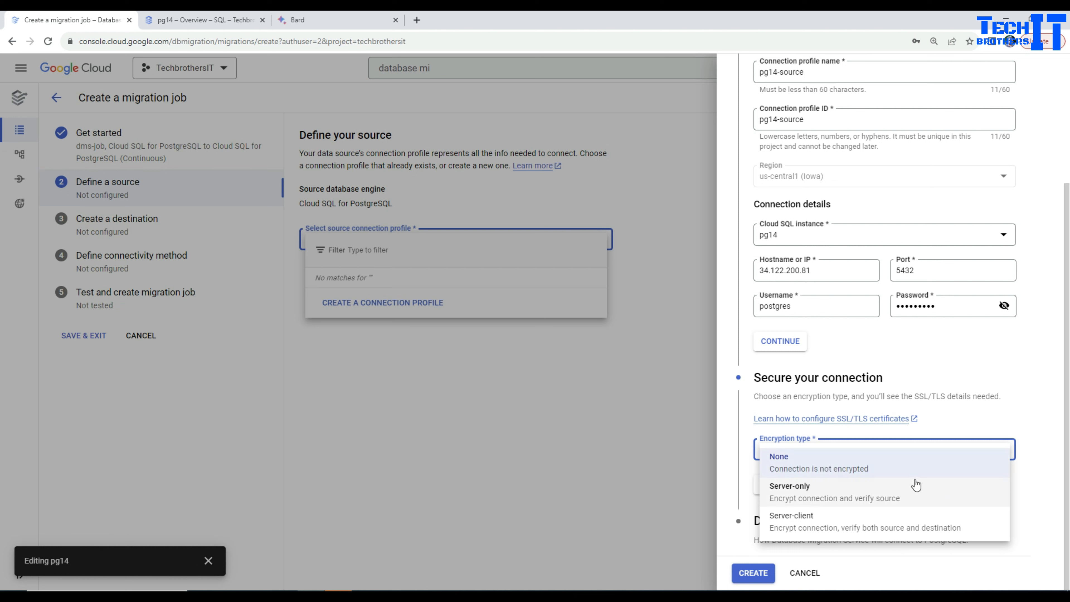
pyautogui.click(881, 471)
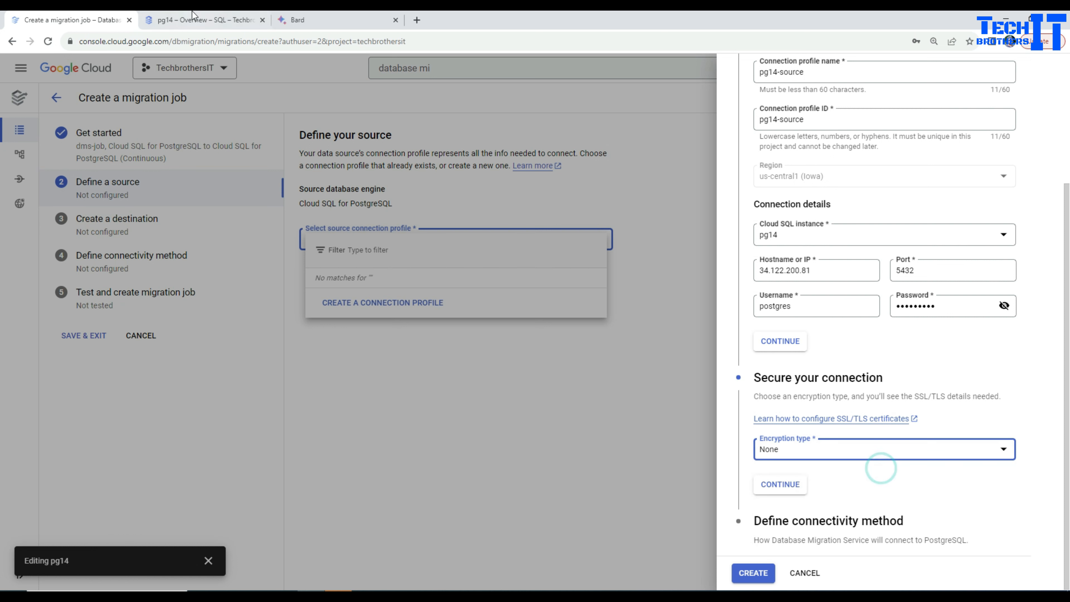
# Check the networking and SSL security settings of the pg14 instance's connections, and return to the migration job page
pyautogui.click(188, 22)
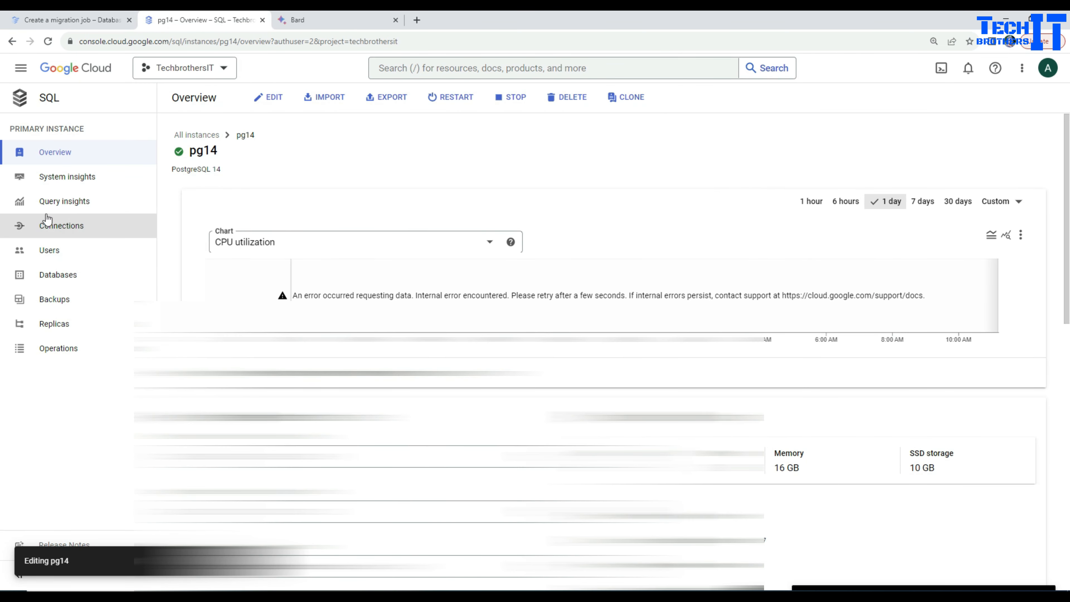
pyautogui.click(63, 226)
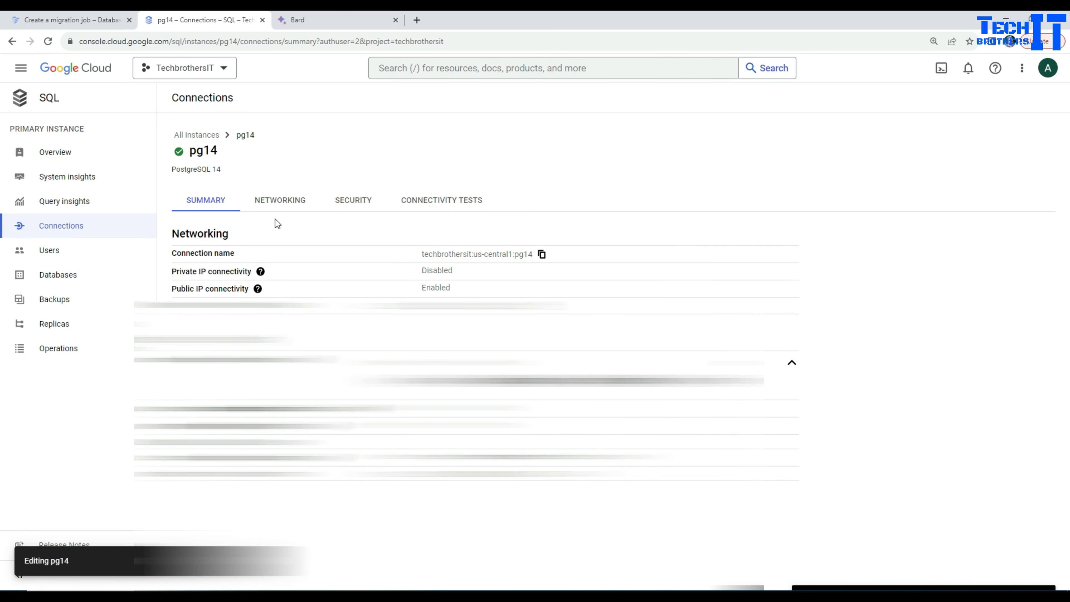
pyautogui.click(275, 204)
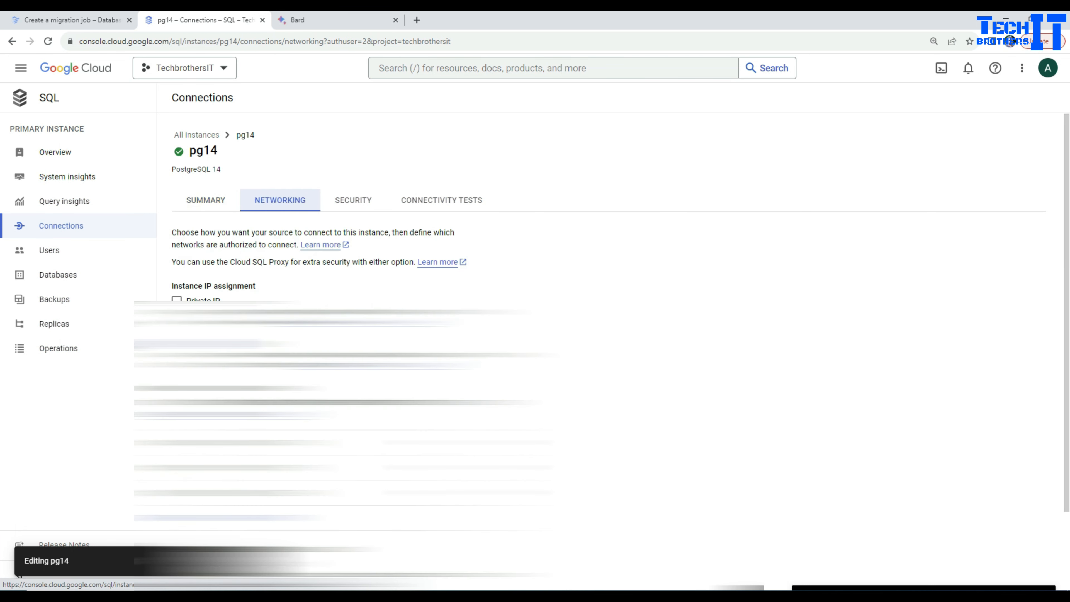
pyautogui.click(346, 205)
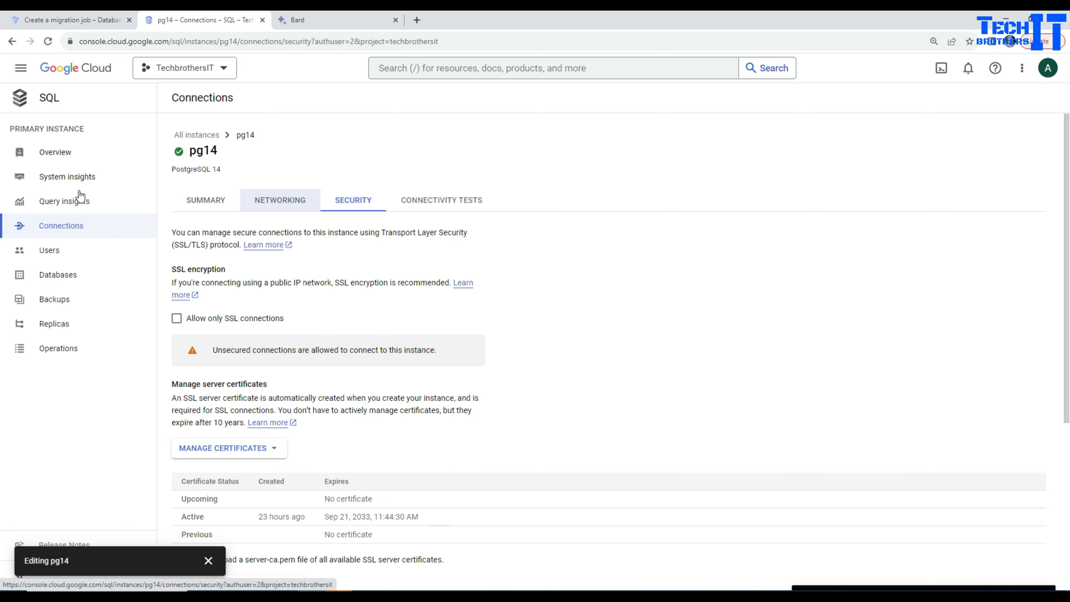
pyautogui.click(81, 17)
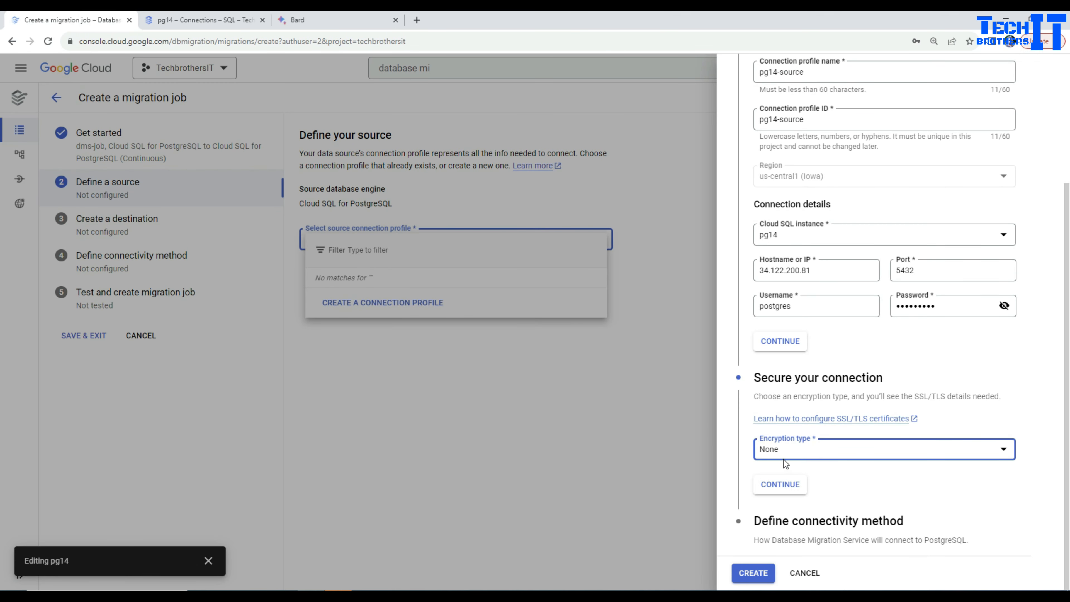
# Try the Server-client encryption type, review the certificates it requires, and set the encryption type back to None
pyautogui.click(798, 449)
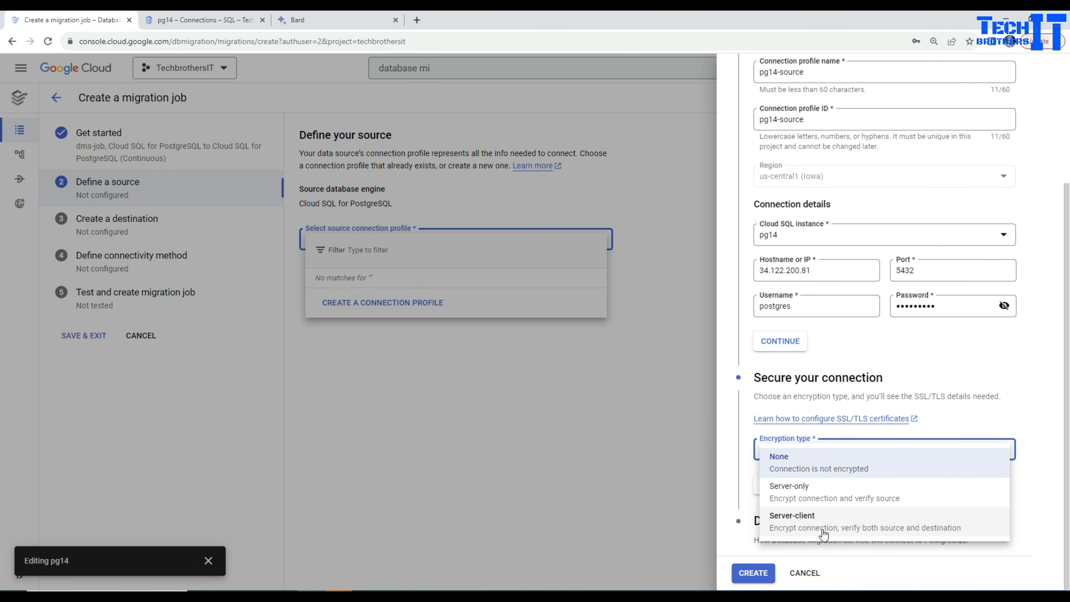
pyautogui.click(828, 527)
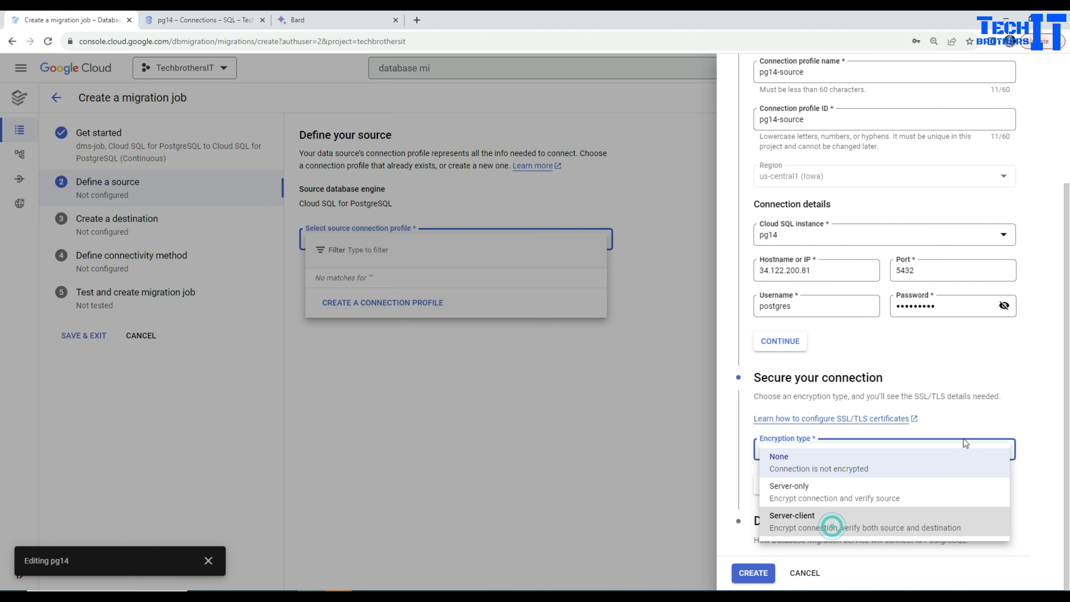
pyautogui.scroll(-5, 1002, 409)
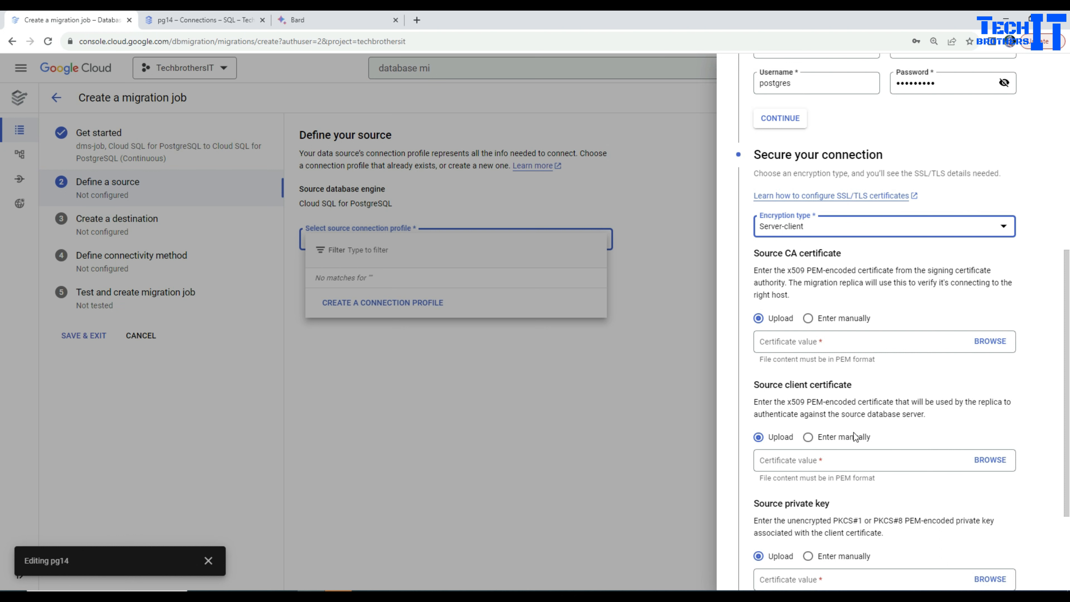
pyautogui.scroll(-3, 873, 438)
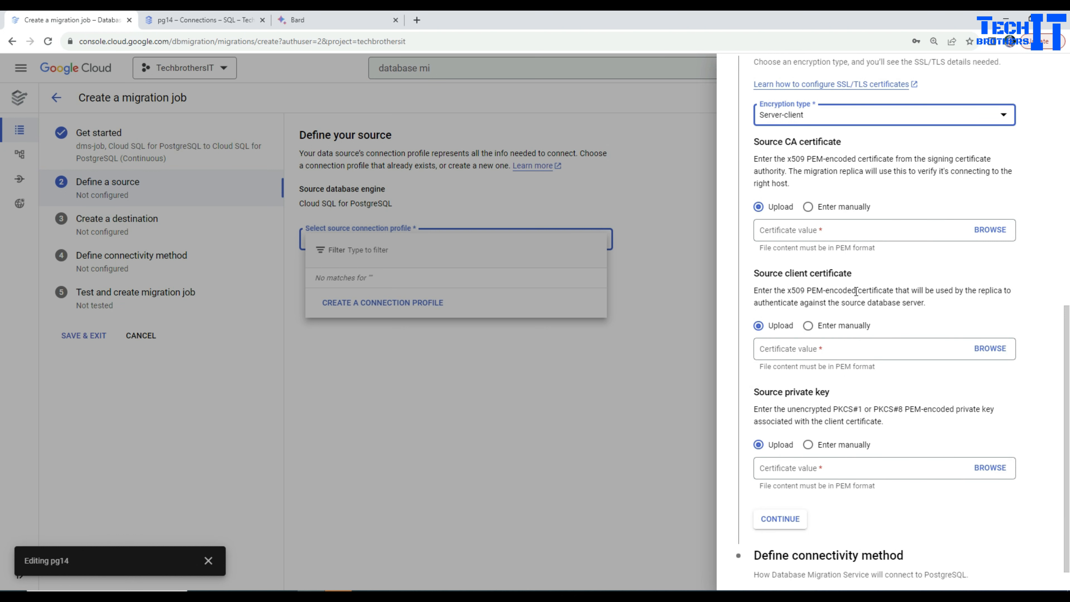
pyautogui.scroll(1, 856, 291)
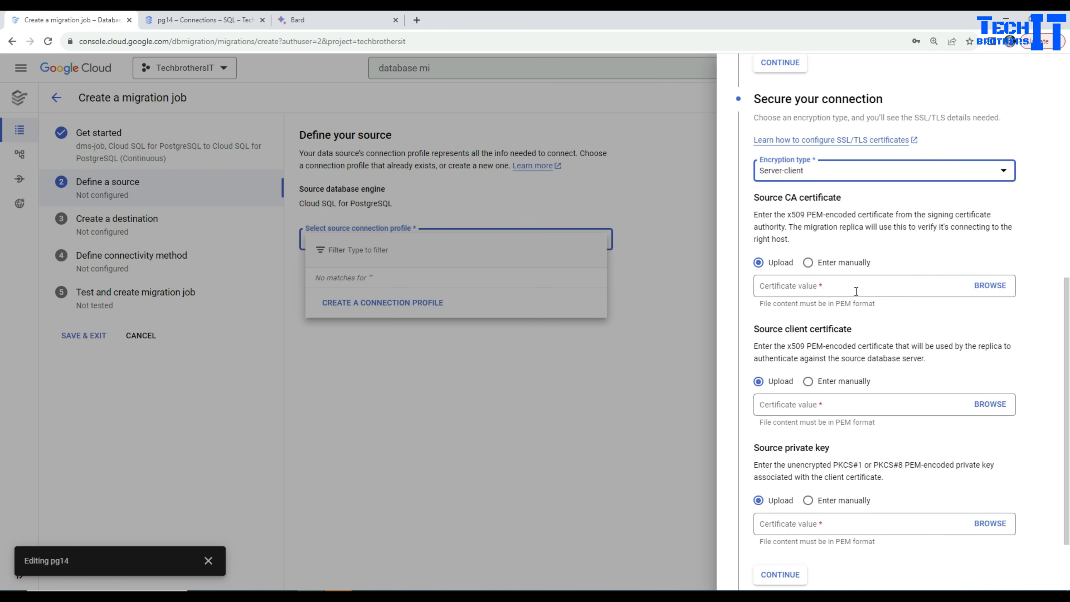
pyautogui.scroll(2, 856, 291)
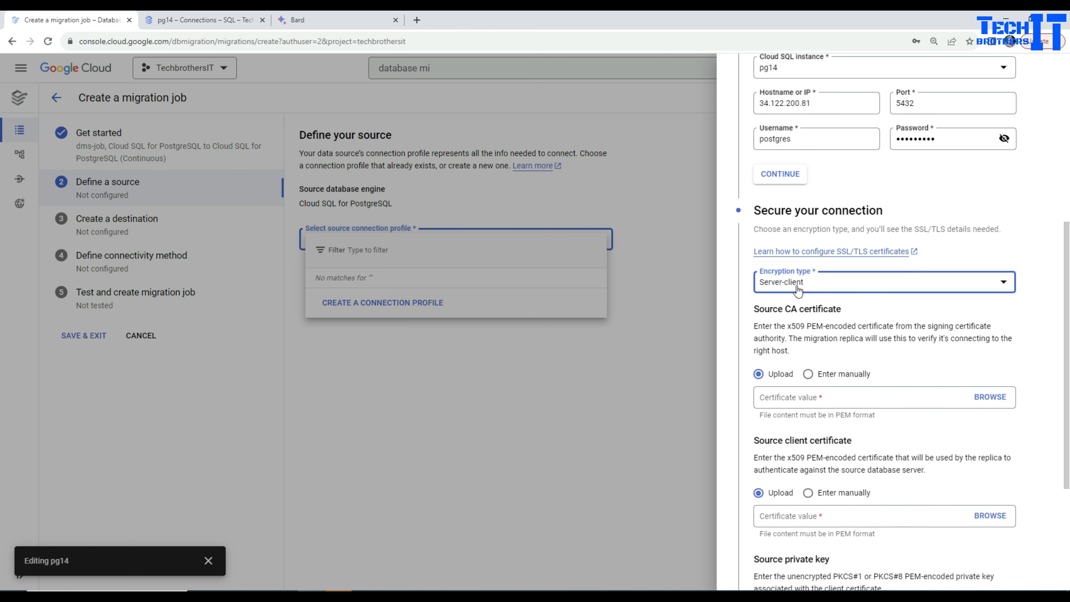
pyautogui.click(822, 288)
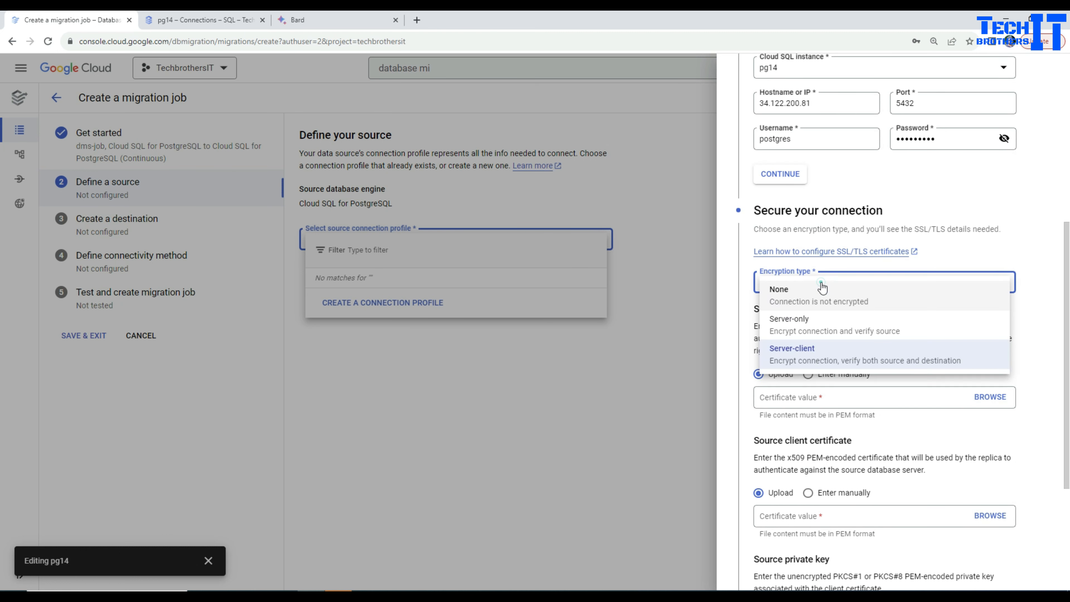
pyautogui.click(799, 303)
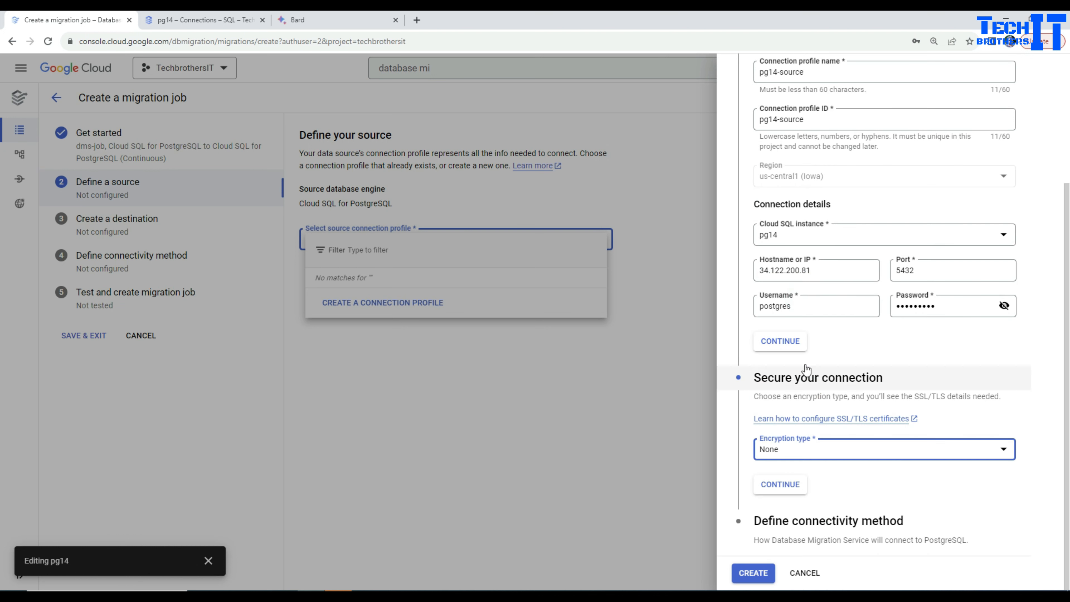
# Set the profile's connectivity method to Public IP and run the connection profile test
pyautogui.click(879, 524)
pyautogui.scroll(-3, 926, 495)
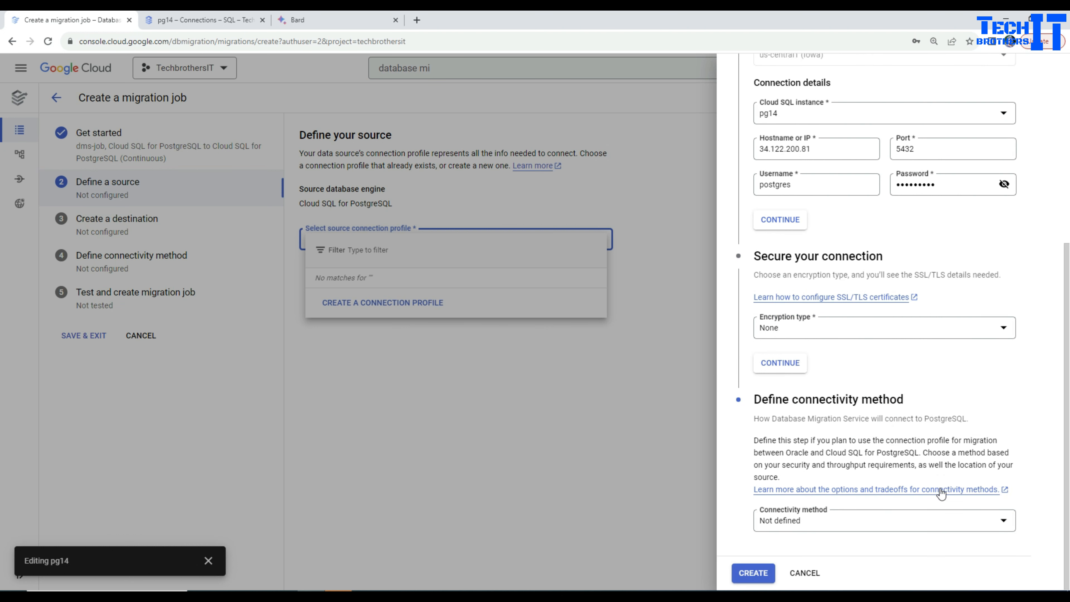
pyautogui.click(828, 524)
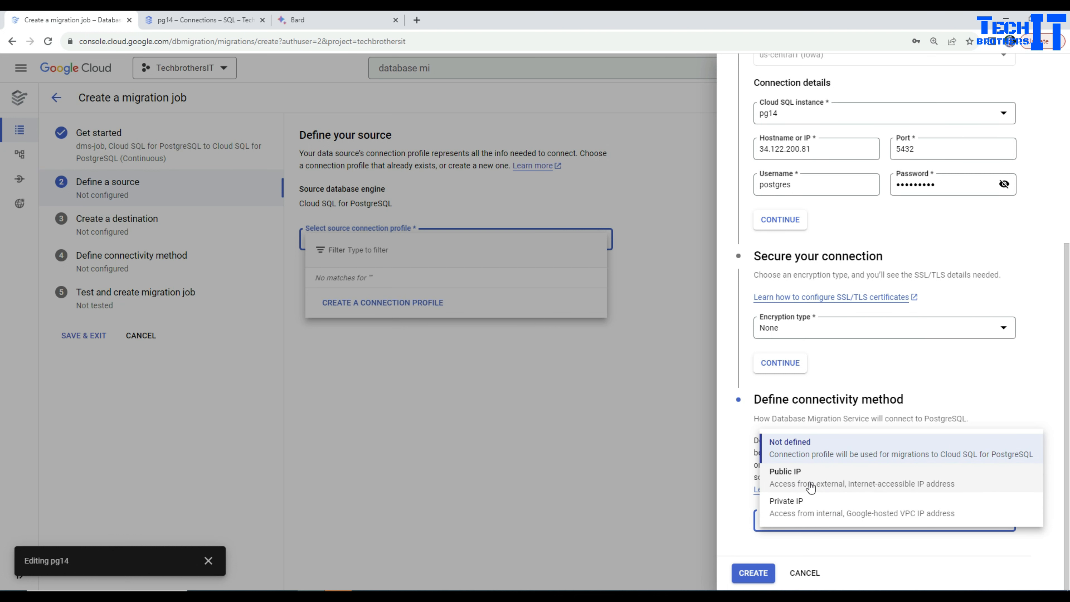
pyautogui.click(821, 484)
pyautogui.scroll(-5, 932, 460)
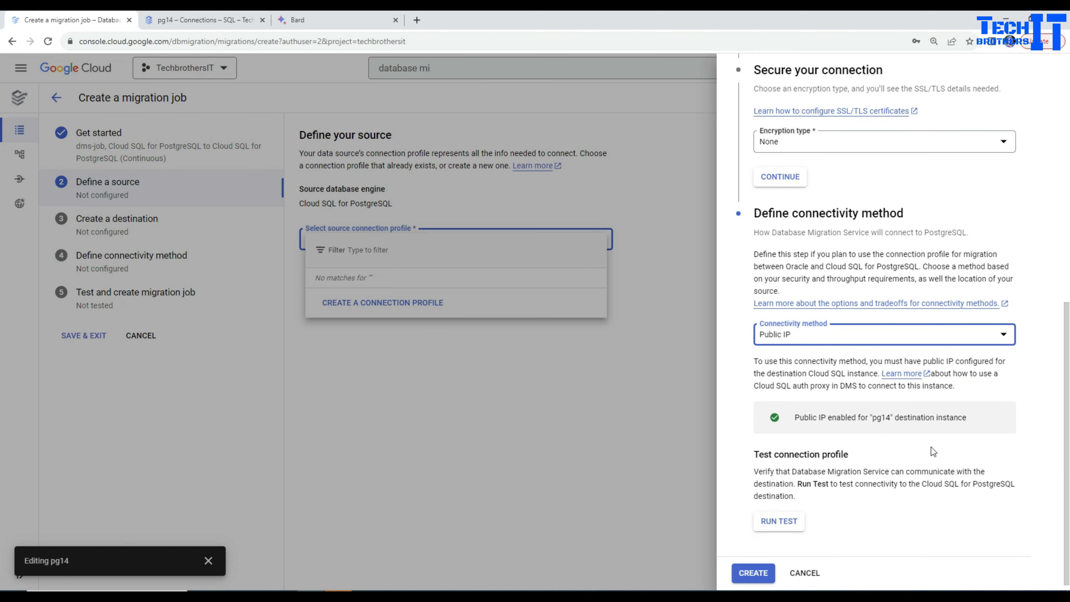
pyautogui.click(778, 522)
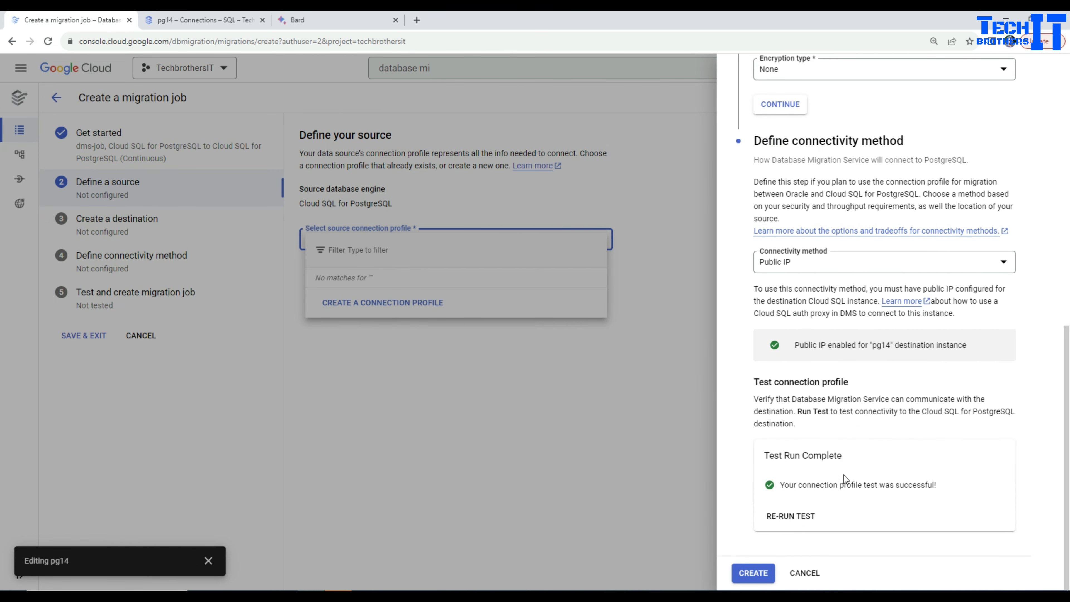
# Create the pg14-source connection profile and review its hostname, port and username in the source summary
pyautogui.click(763, 577)
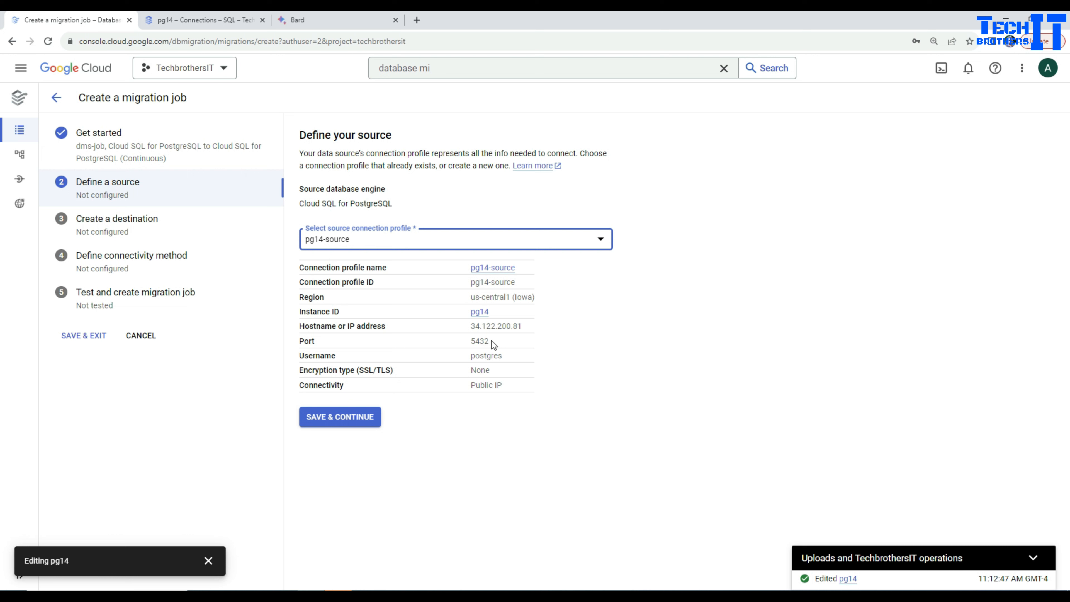
pyautogui.moveTo(512, 325); pyautogui.dragTo(470, 325)
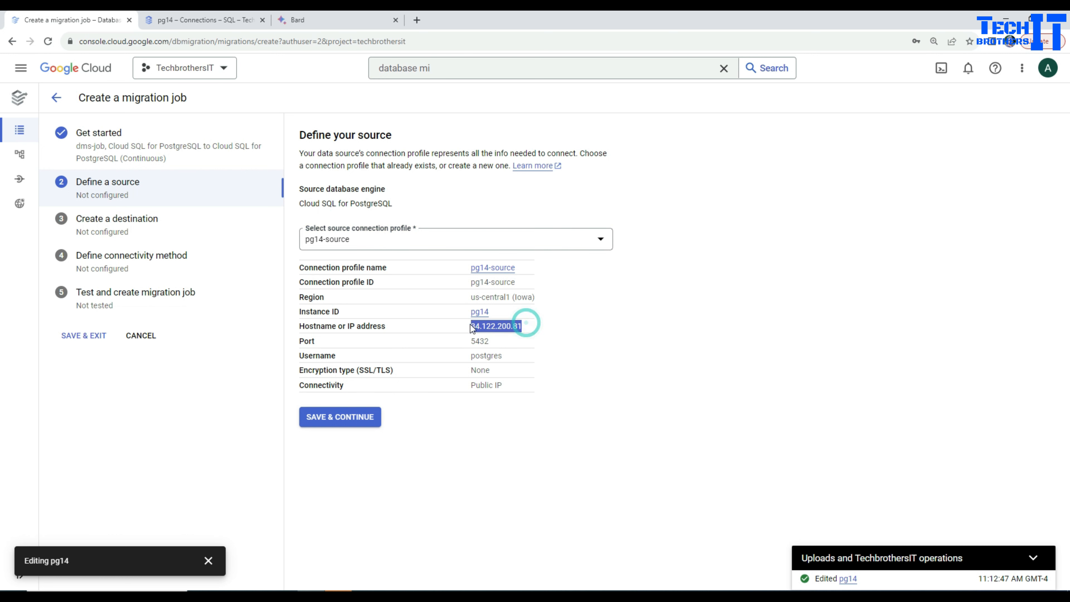
pyautogui.click(488, 343)
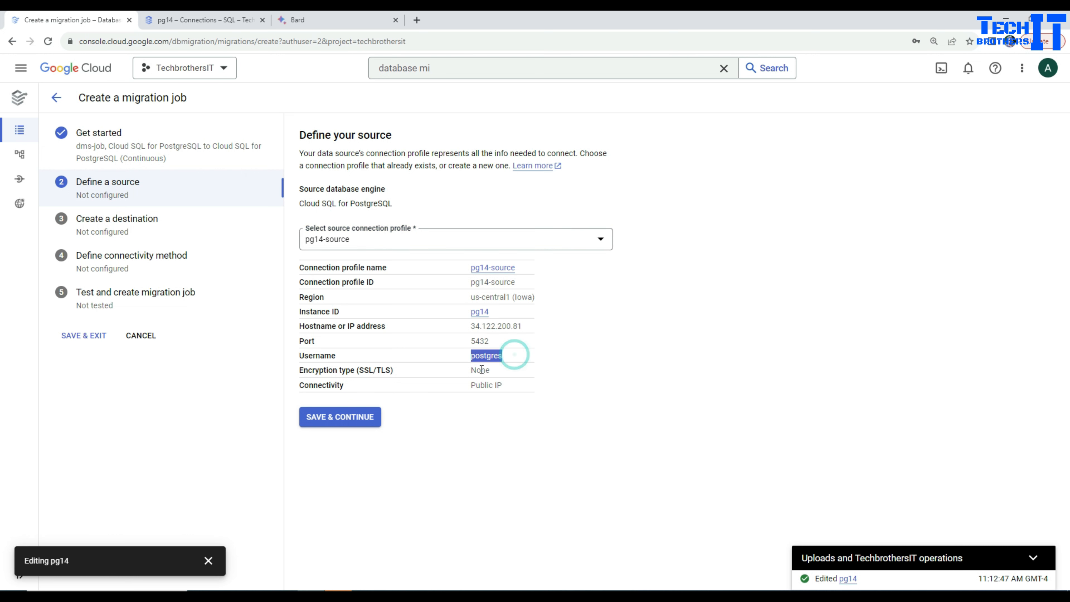
# Confirm pg14-source as the source, and set the destination's admin password with Cloud SQL for PostgreSQL 15 as its database version
pyautogui.moveTo(503, 370); pyautogui.dragTo(465, 384)
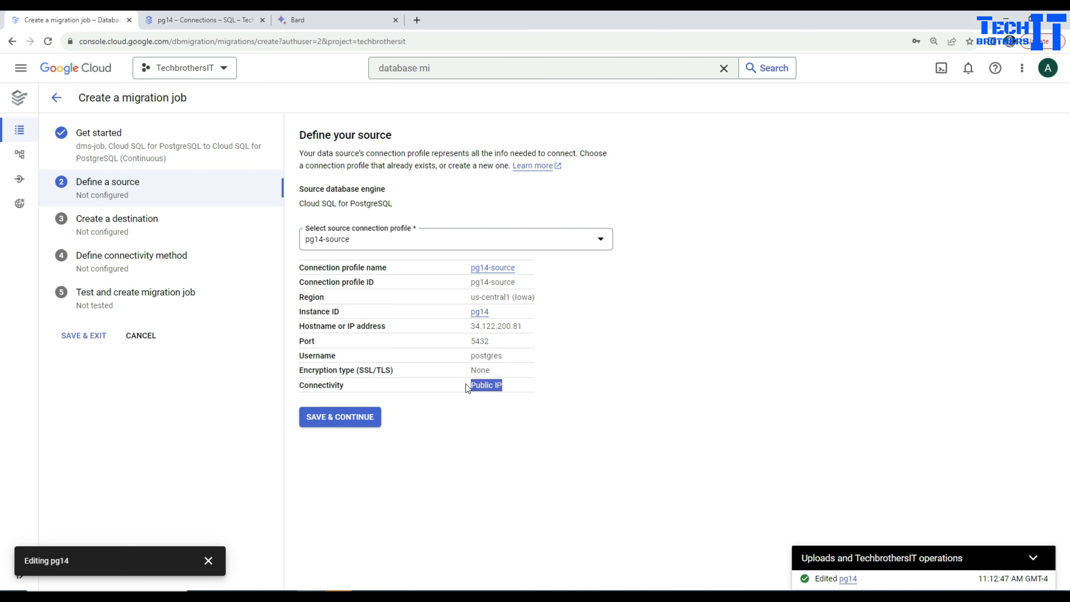
pyautogui.click(353, 423)
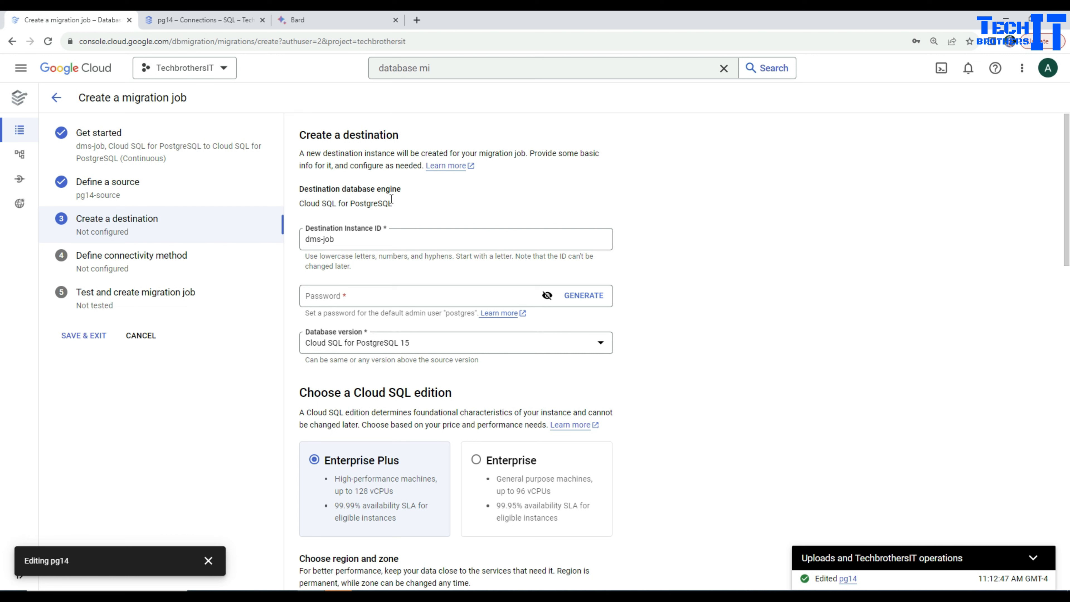
pyautogui.click(340, 297)
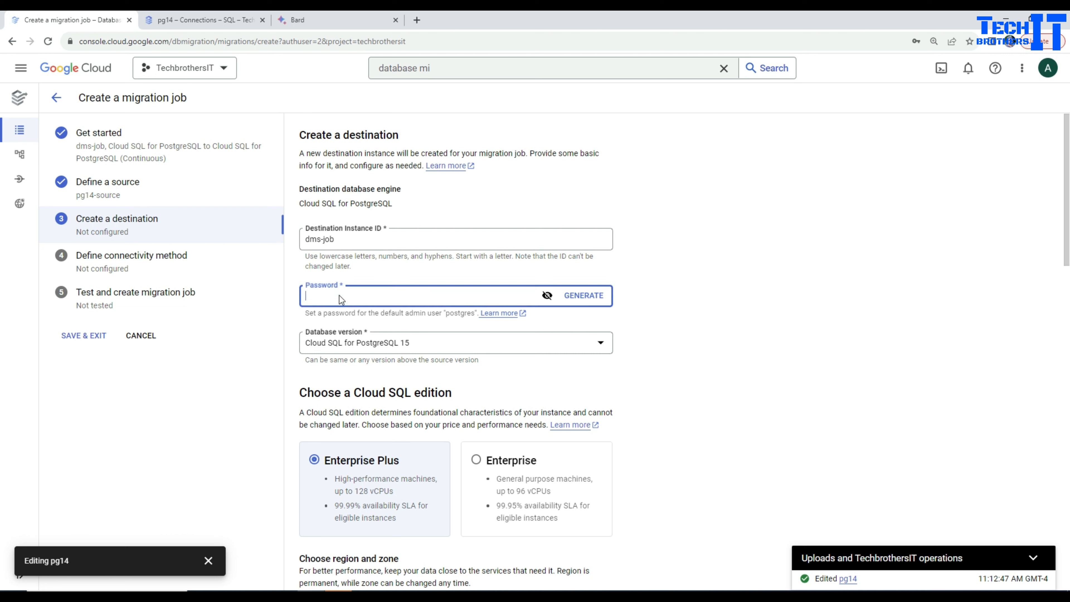
pyautogui.write('Tec')
pyautogui.click(407, 345)
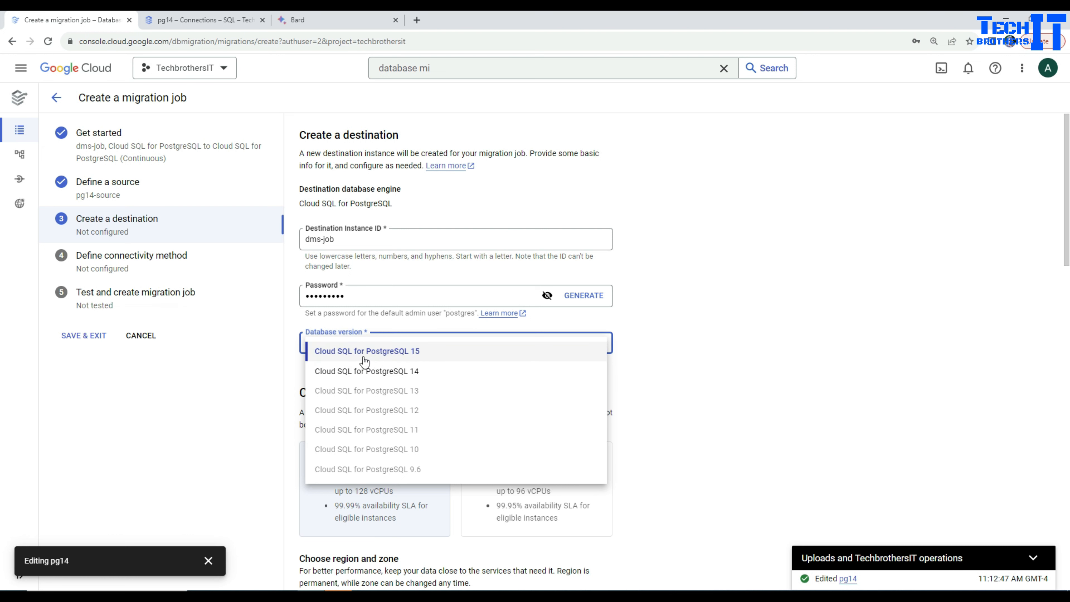
pyautogui.click(395, 359)
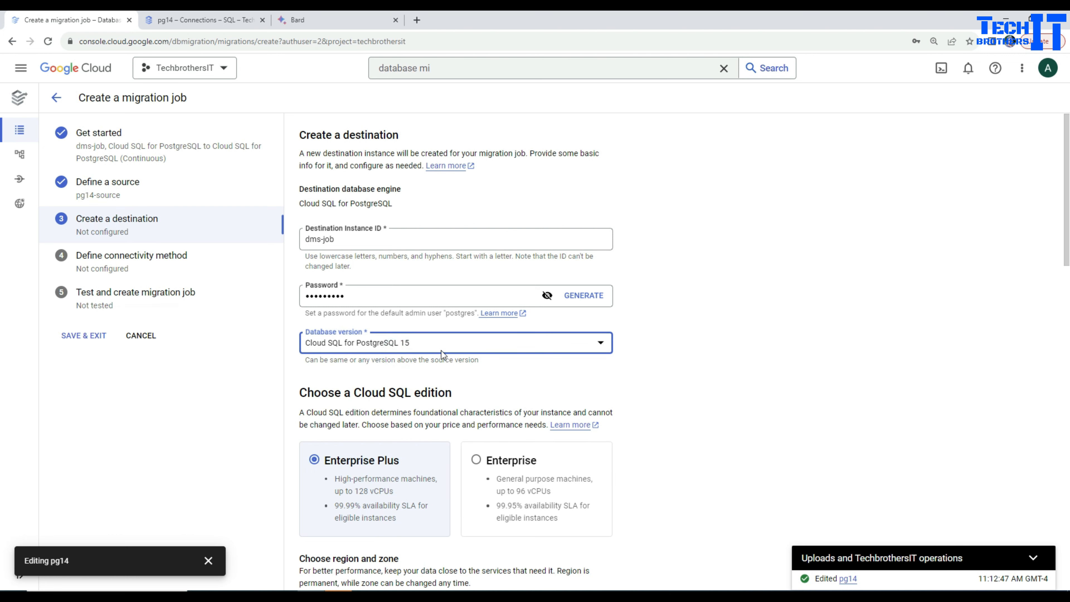
# Set the destination instance's machine shape to 2 vCPU, 16 GB and its storage capacity to 10 GB
pyautogui.scroll(-5, 711, 348)
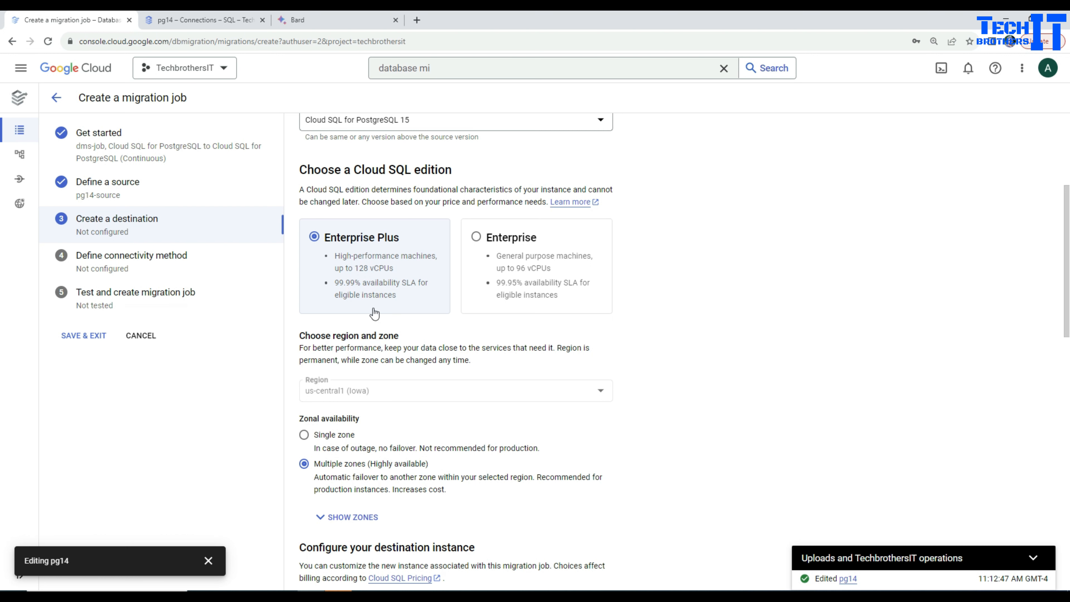
pyautogui.scroll(-5, 390, 334)
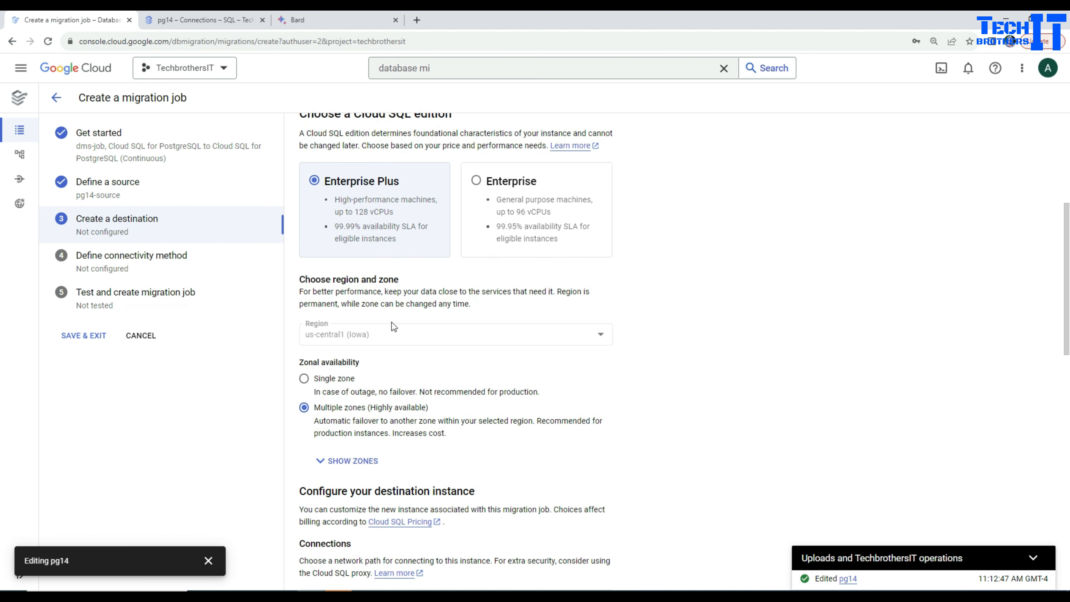
pyautogui.scroll(-1, 379, 316)
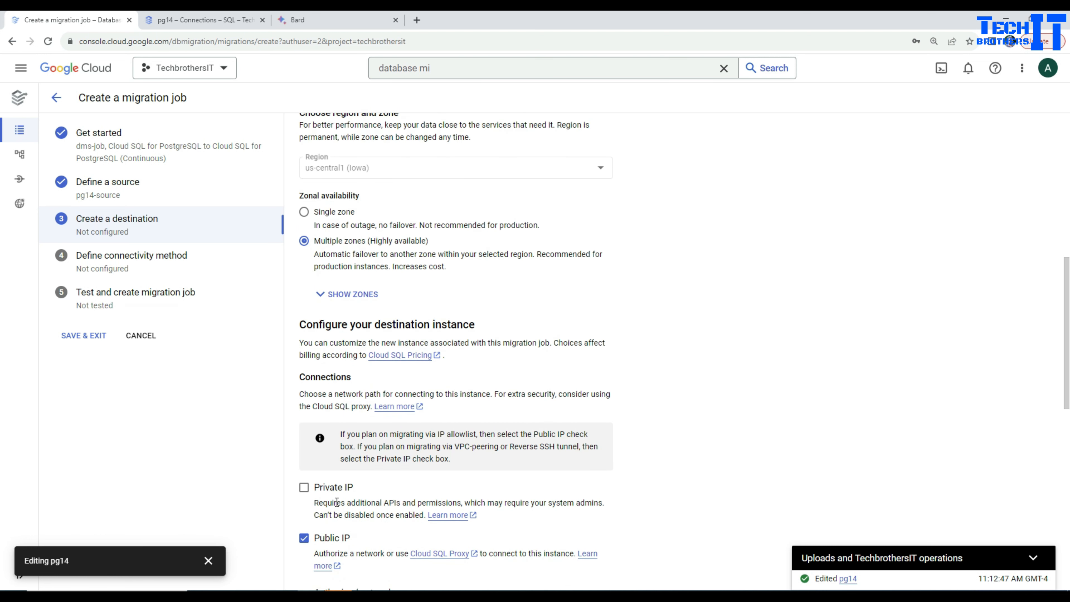
pyautogui.scroll(-4, 395, 454)
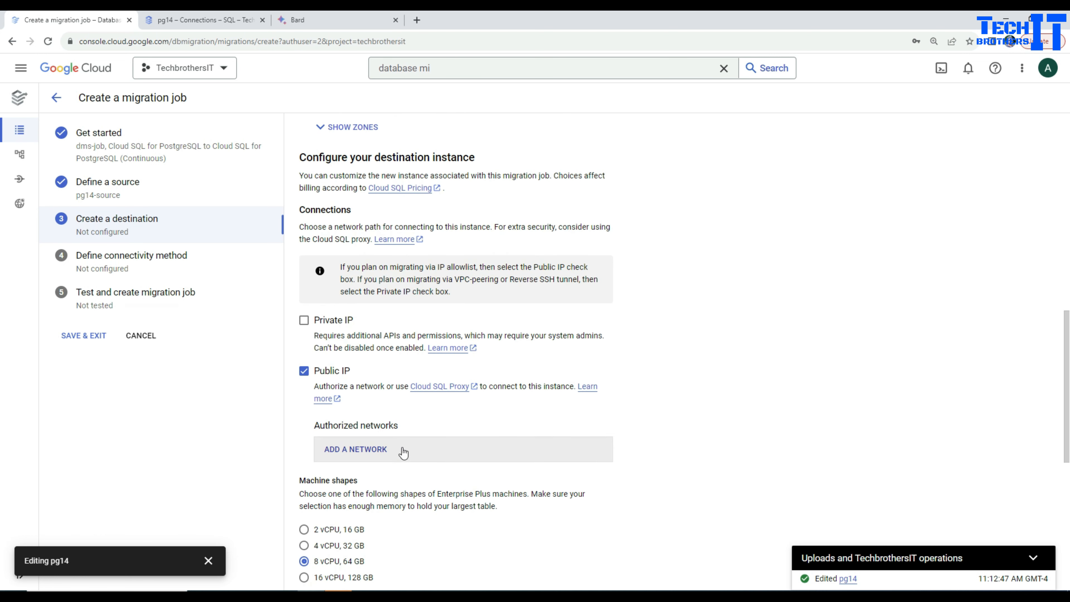
pyautogui.click(304, 529)
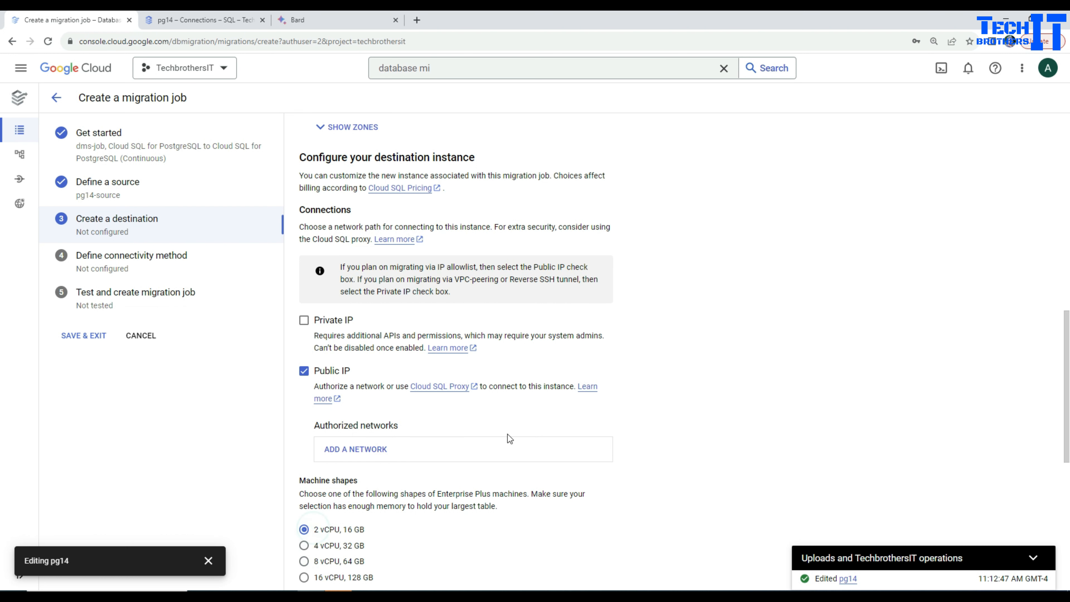
pyautogui.scroll(-5, 508, 435)
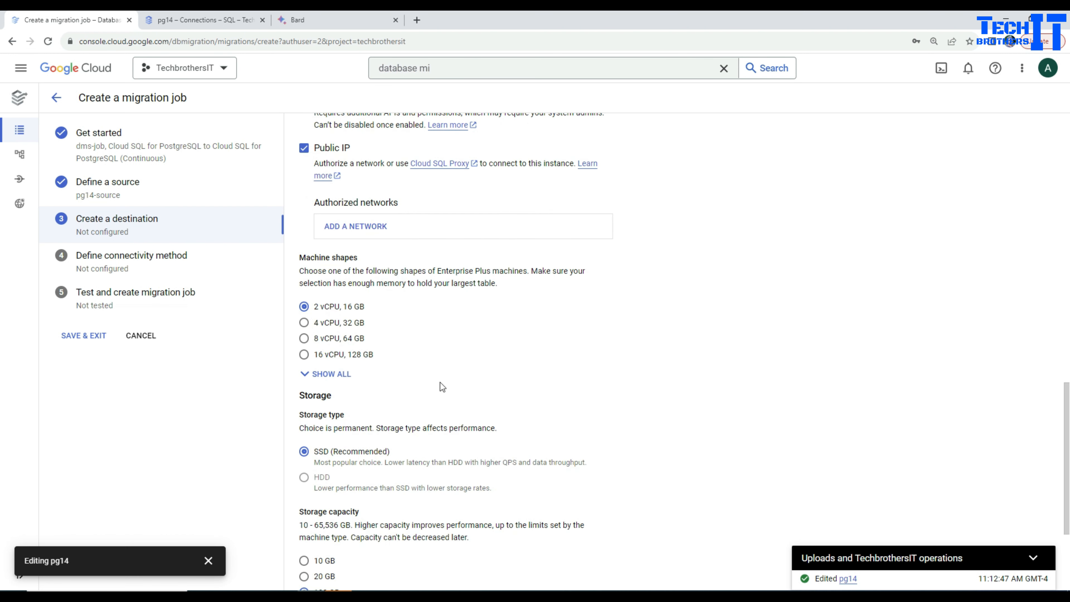
pyautogui.scroll(-4, 440, 383)
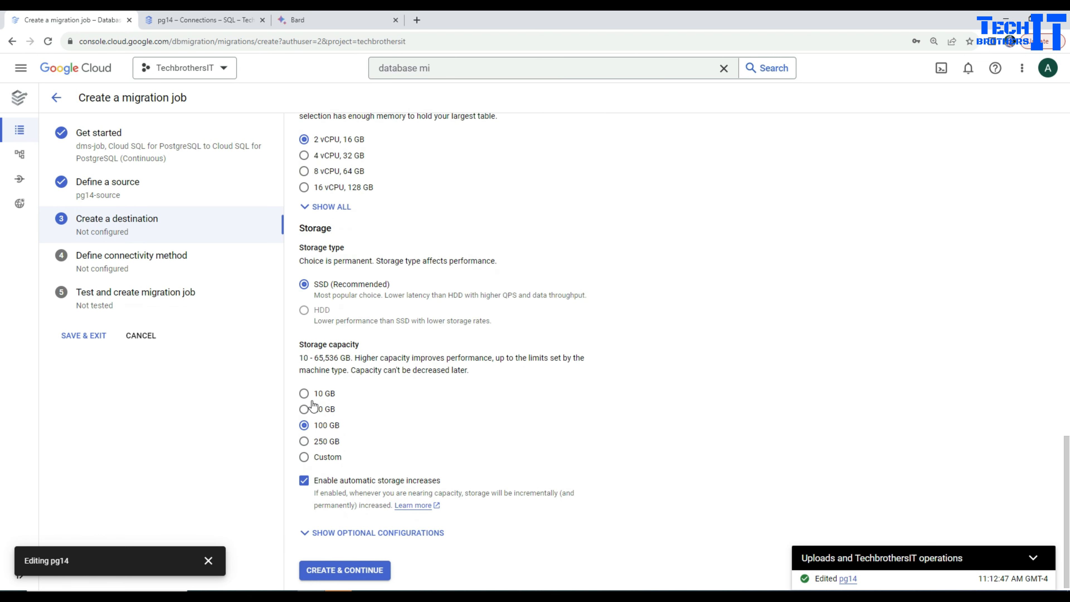
pyautogui.click(304, 394)
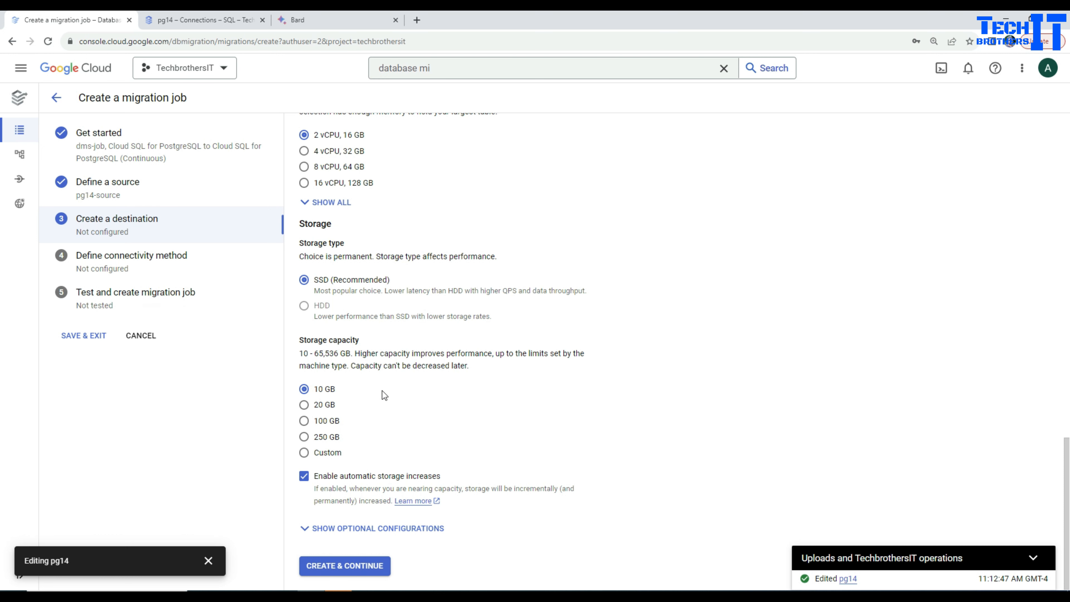
# Add an authorized network for the destination's public IP and create the destination instance
pyautogui.scroll(8, 382, 390)
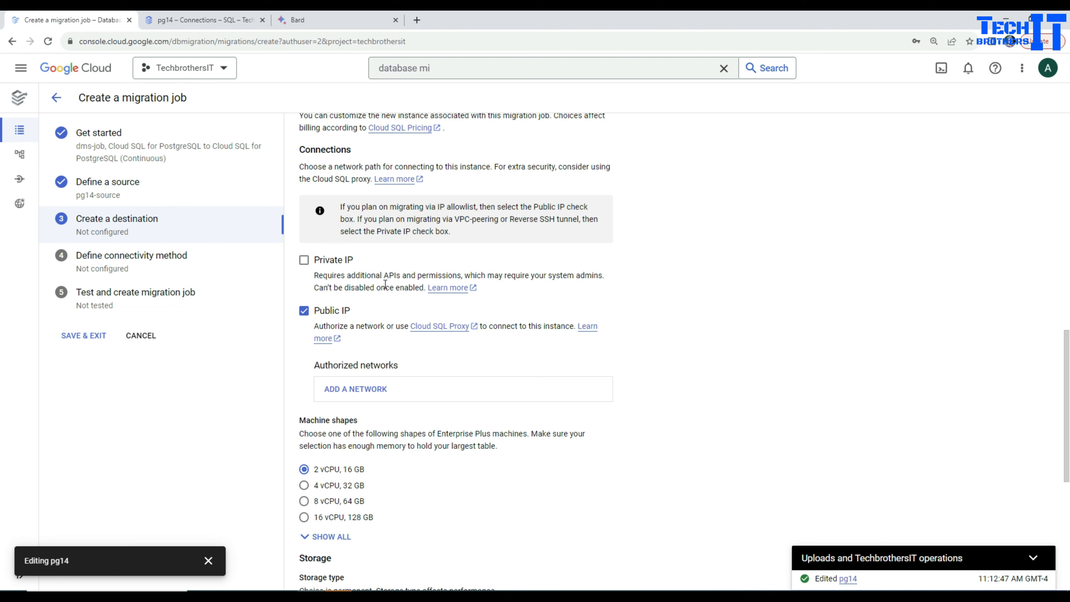
pyautogui.click(361, 395)
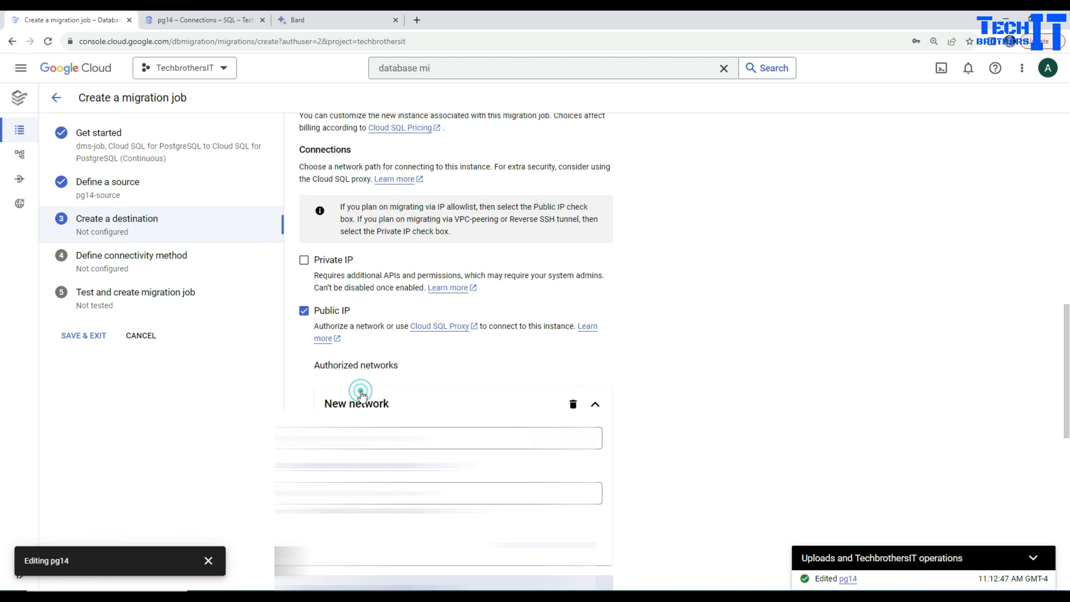
pyautogui.click(366, 493)
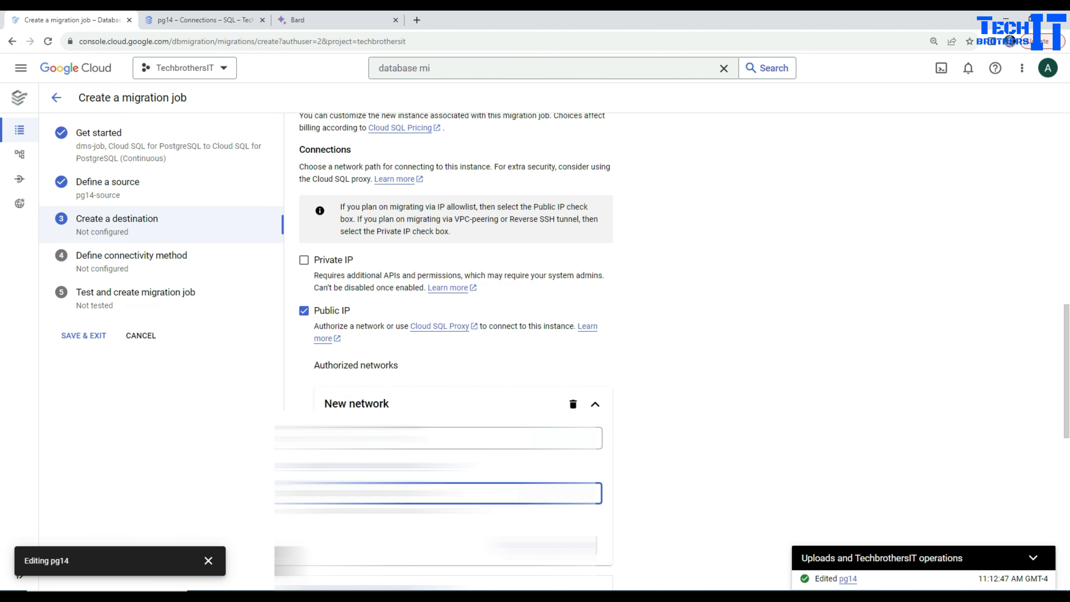
pyautogui.click(580, 545)
pyautogui.scroll(-7, 579, 546)
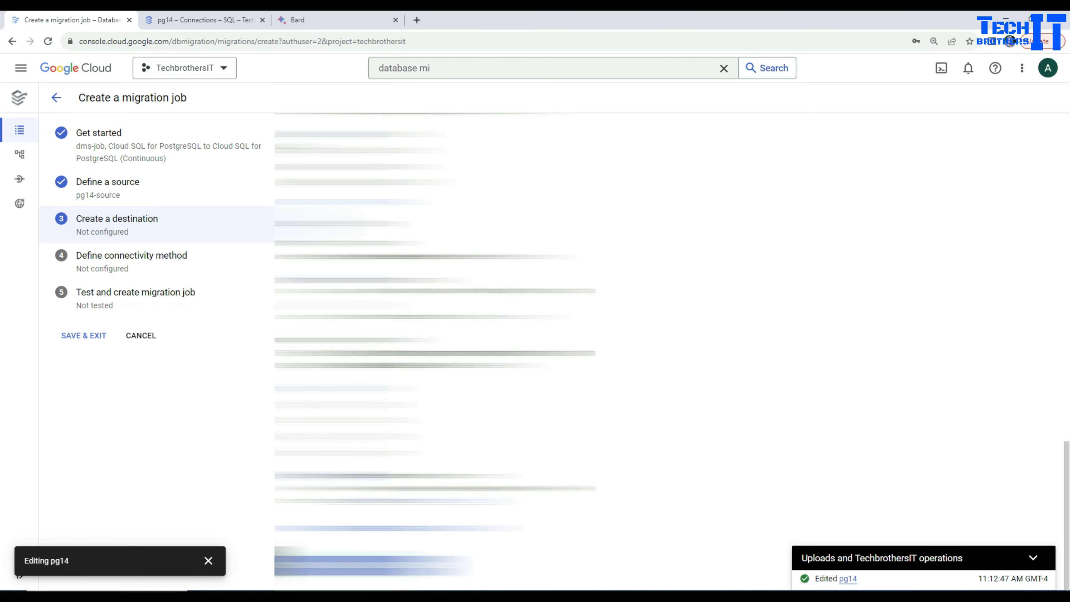
pyautogui.click(340, 564)
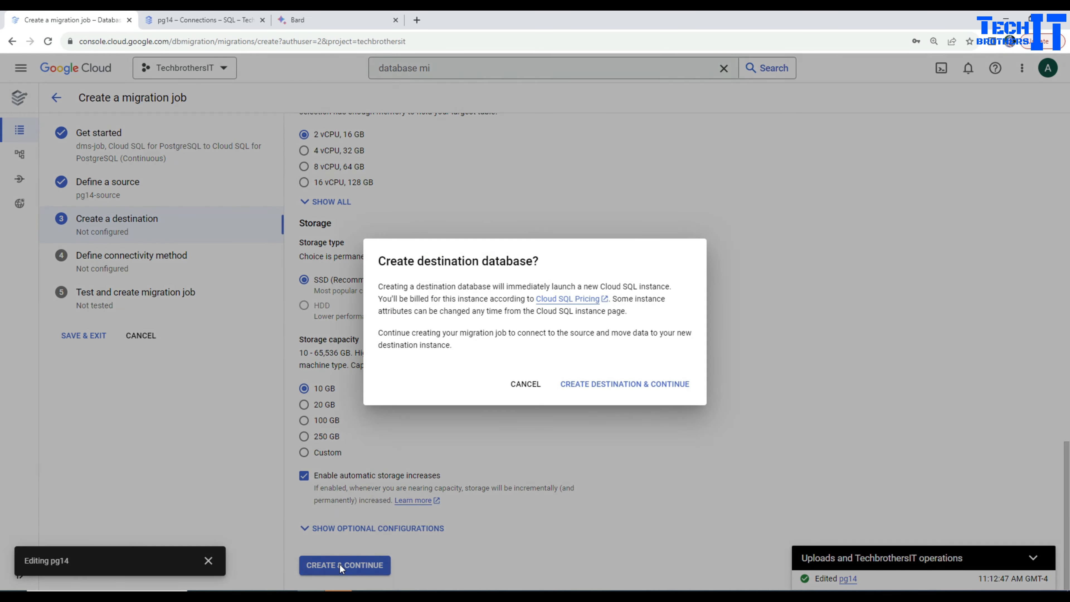
pyautogui.click(588, 385)
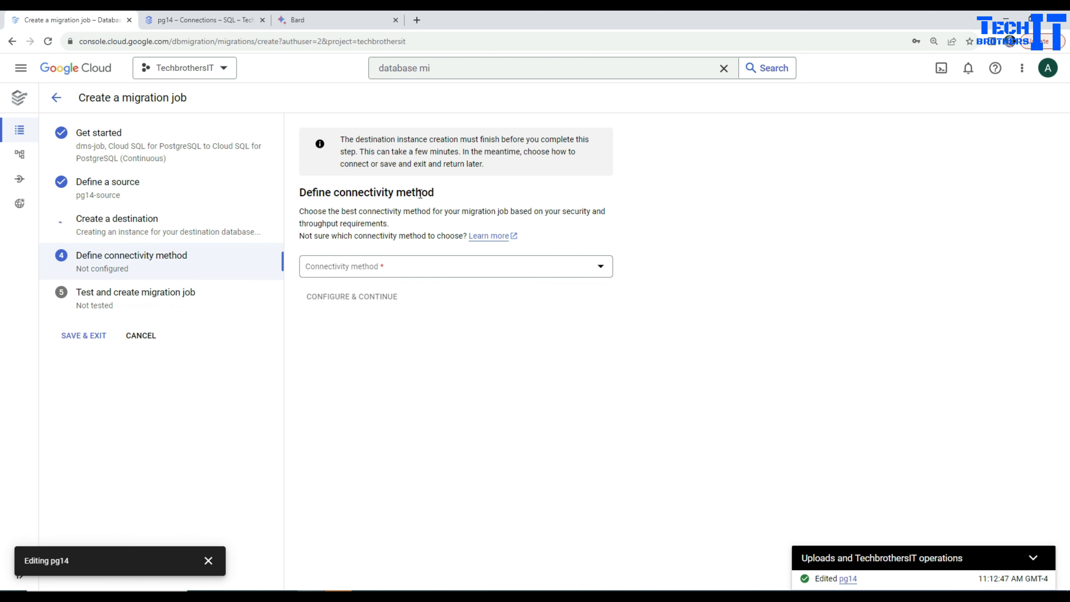
# Choose IP allowlist as the connectivity method and copy the destination's first outgoing IP address, 34.68.144.11
pyautogui.click(374, 268)
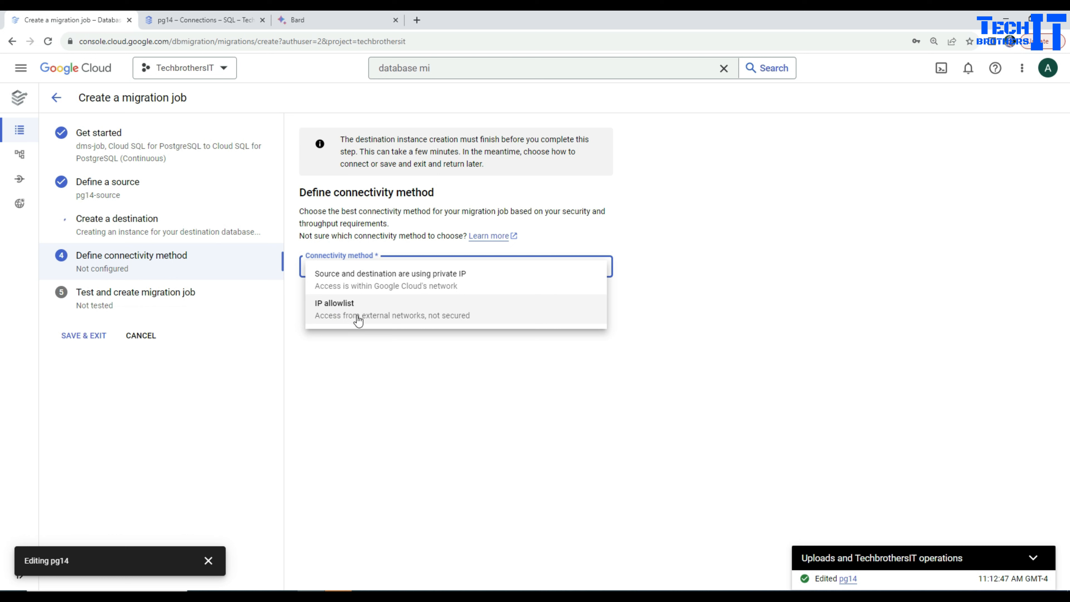
pyautogui.click(347, 313)
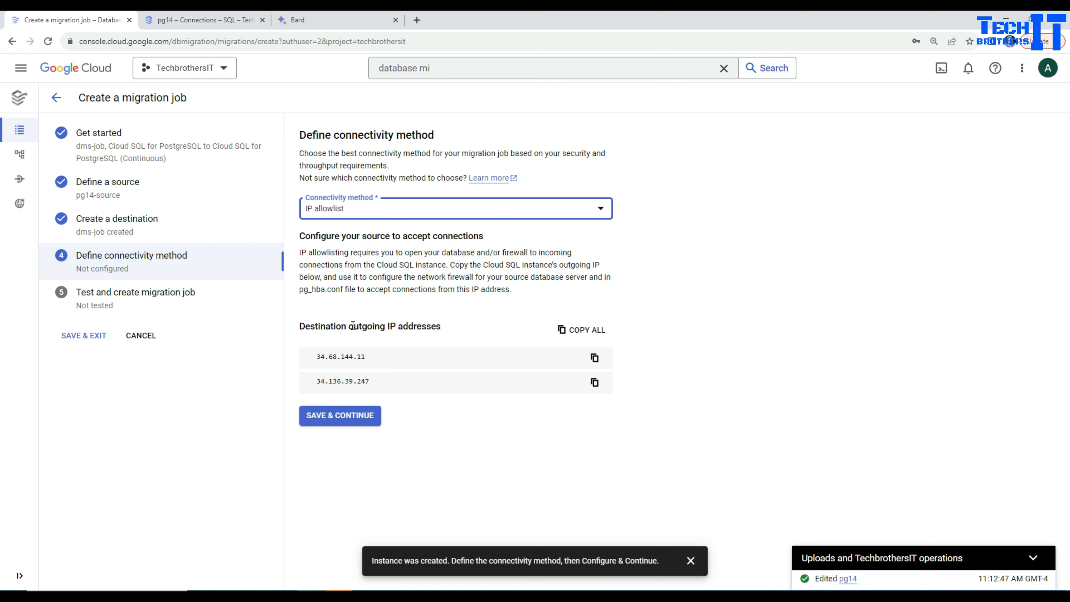
pyautogui.click(594, 357)
# Mark the dms1 and dms2 authorized networks for deletion in the networking settings of the pg14 instance's connections
pyautogui.click(206, 20)
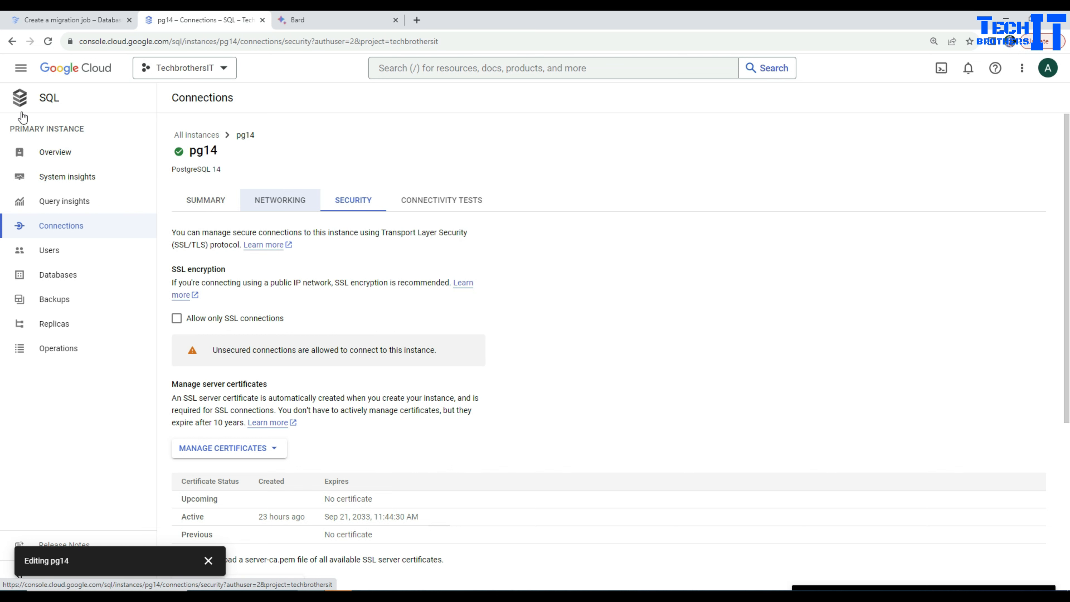
pyautogui.click(20, 97)
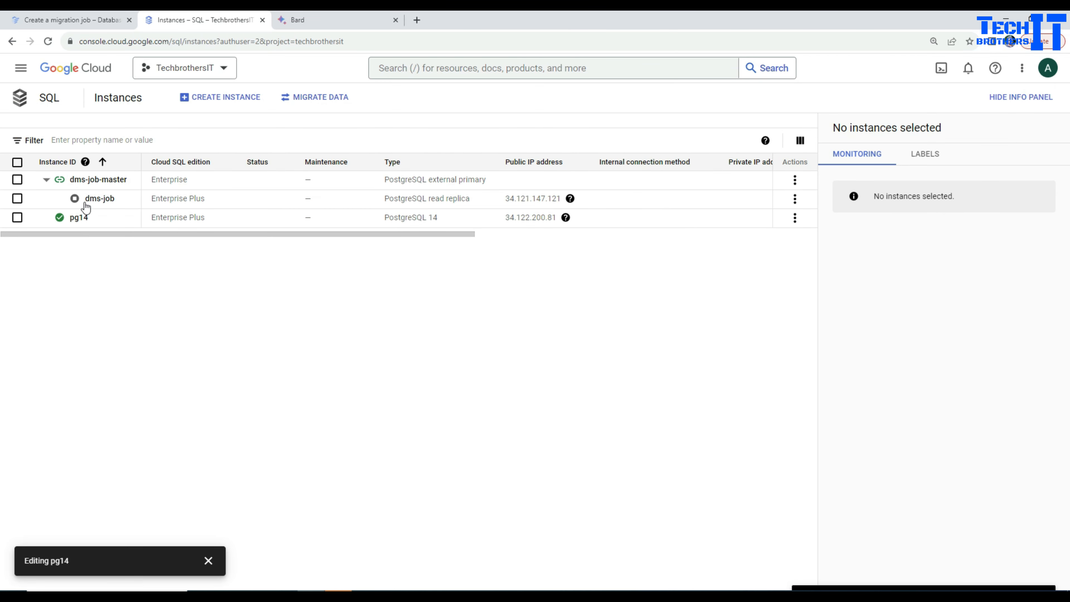
pyautogui.click(81, 221)
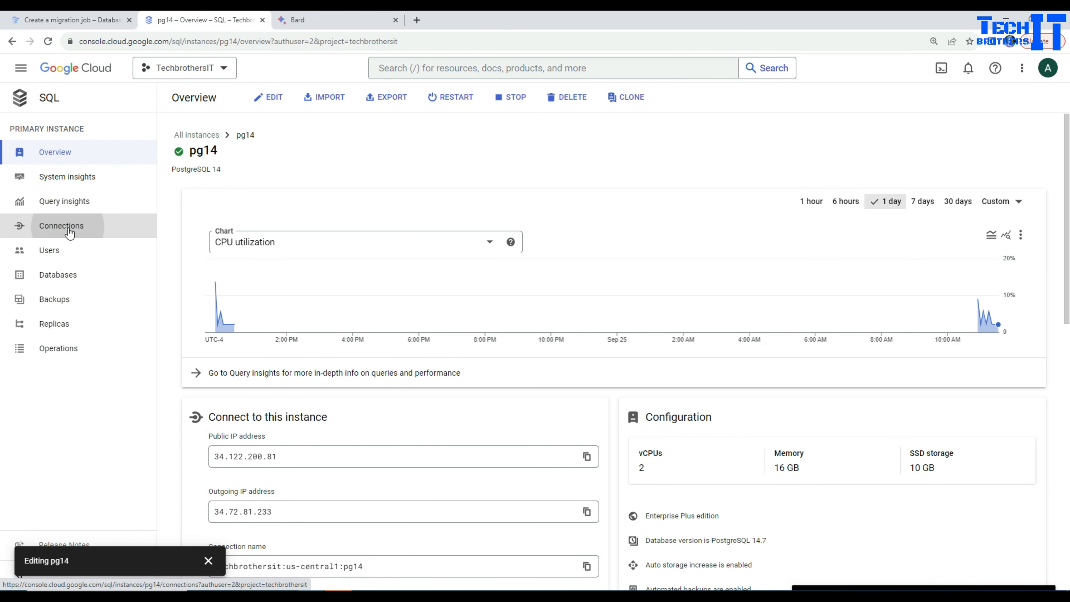
pyautogui.click(69, 232)
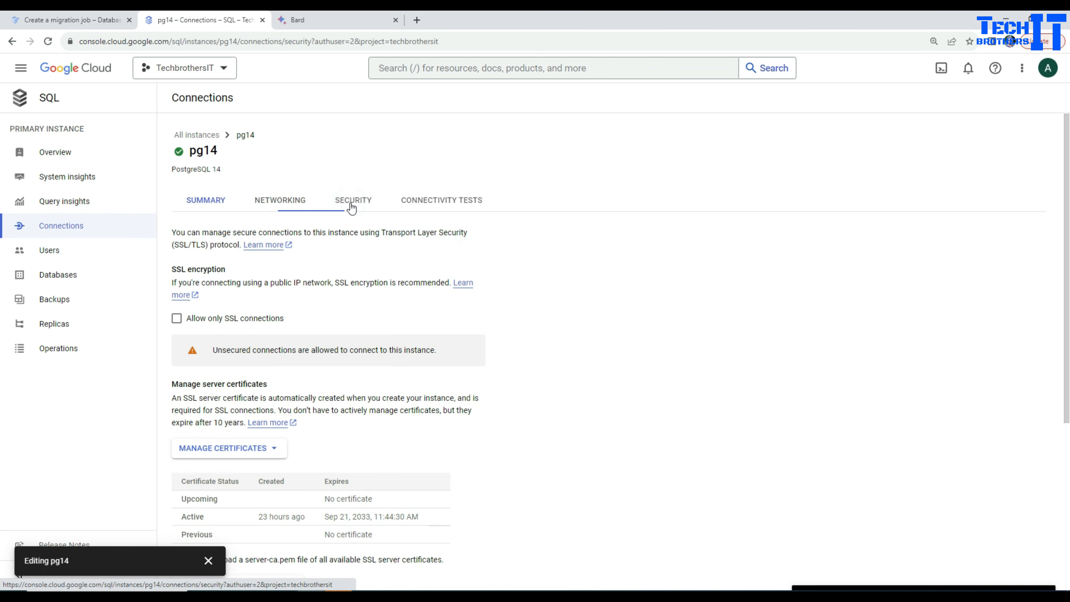
pyautogui.click(283, 201)
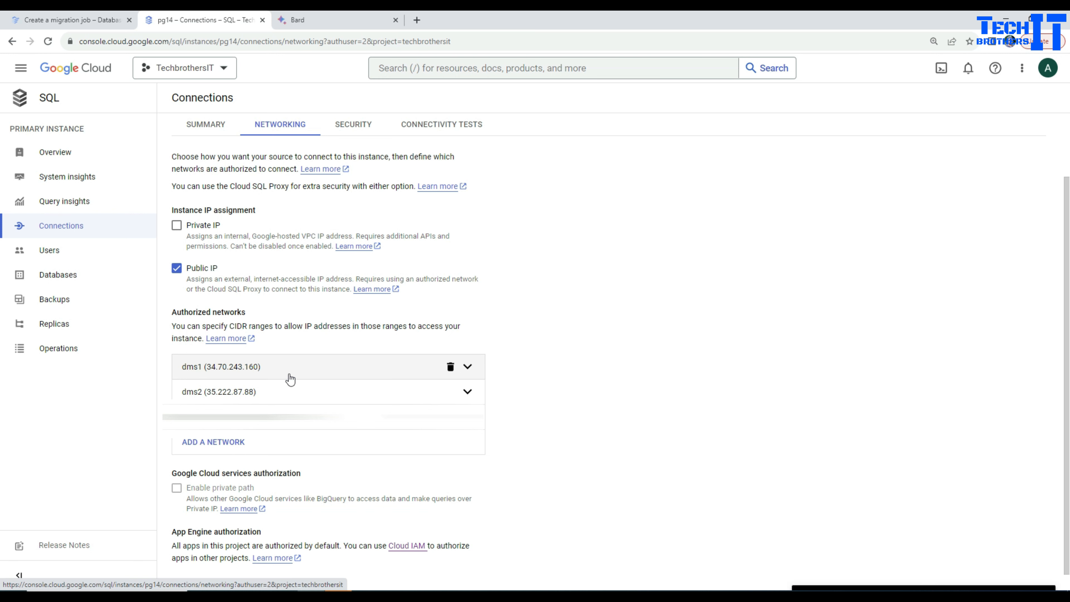
pyautogui.click(450, 367)
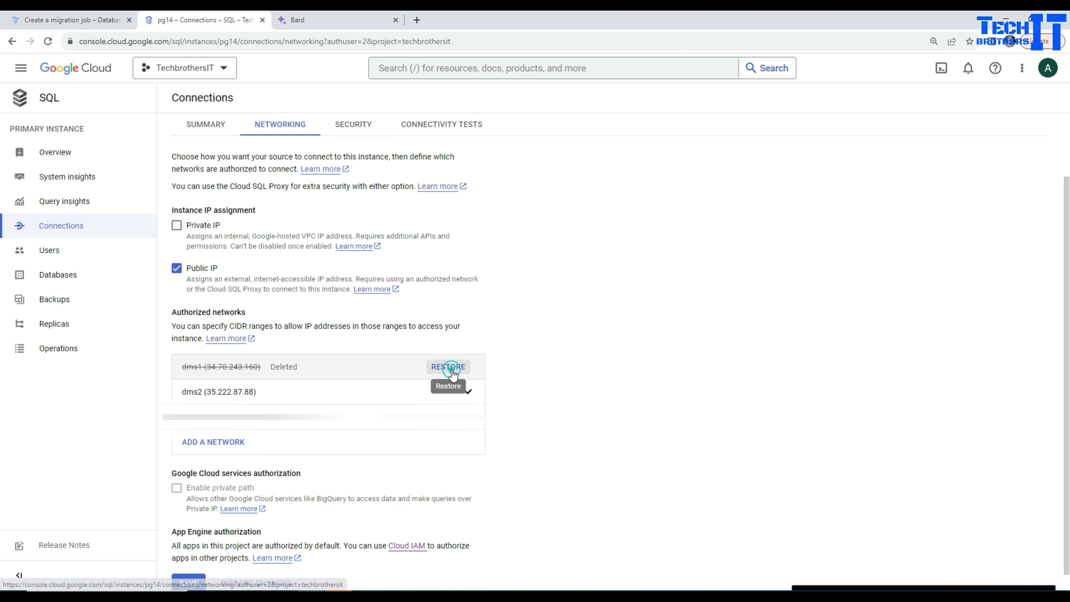
pyautogui.click(450, 392)
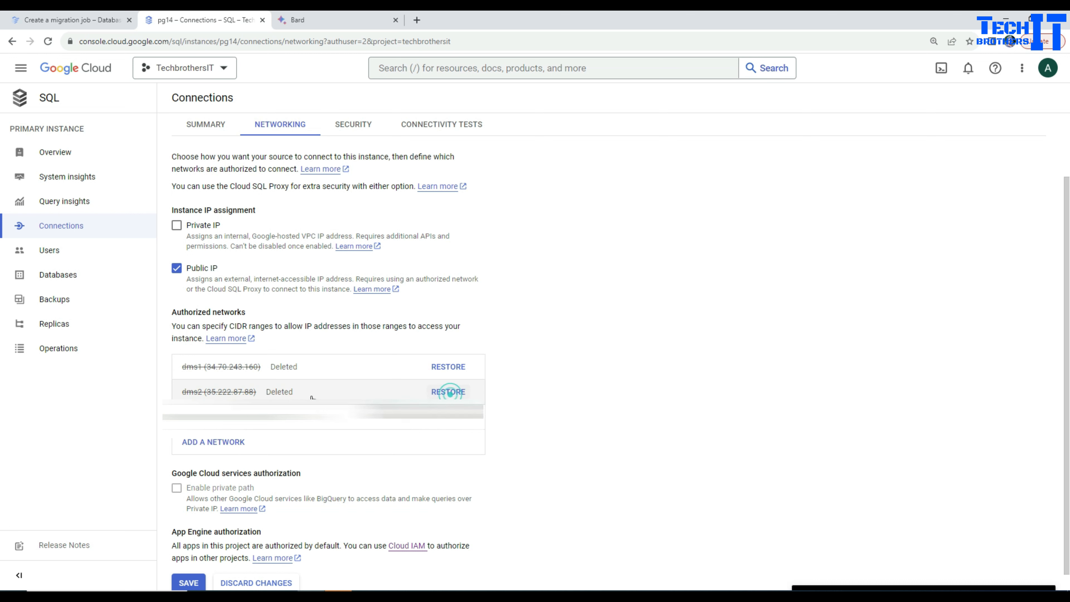
# Add an authorized network named demodms1 to pg14, using the copied outgoing IP address 34.68.144.11
pyautogui.click(223, 443)
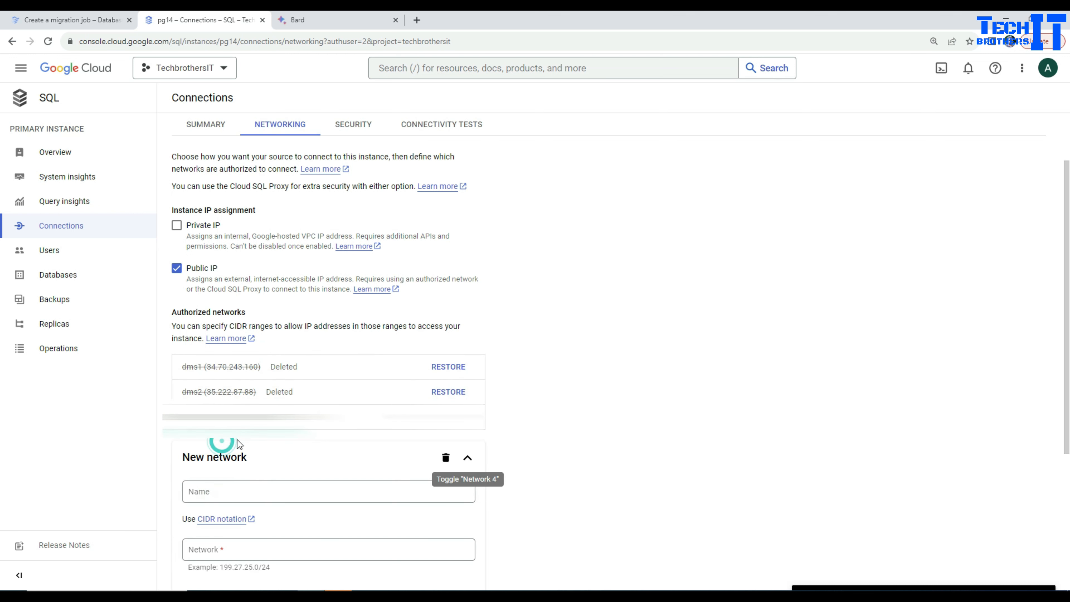
pyautogui.scroll(-4, 630, 444)
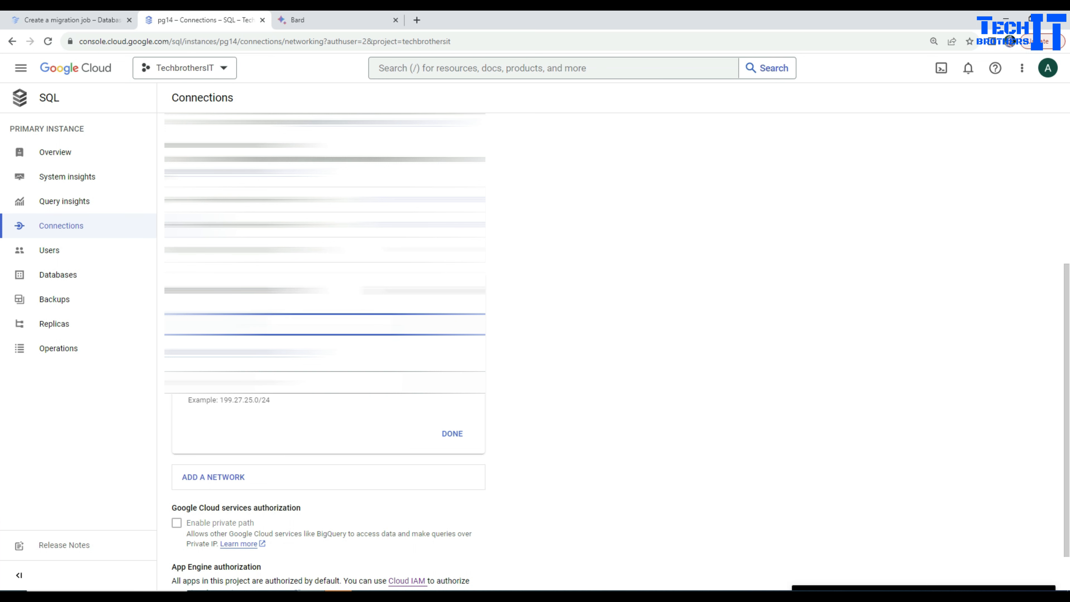
pyautogui.click(320, 329)
pyautogui.write('demodms1')
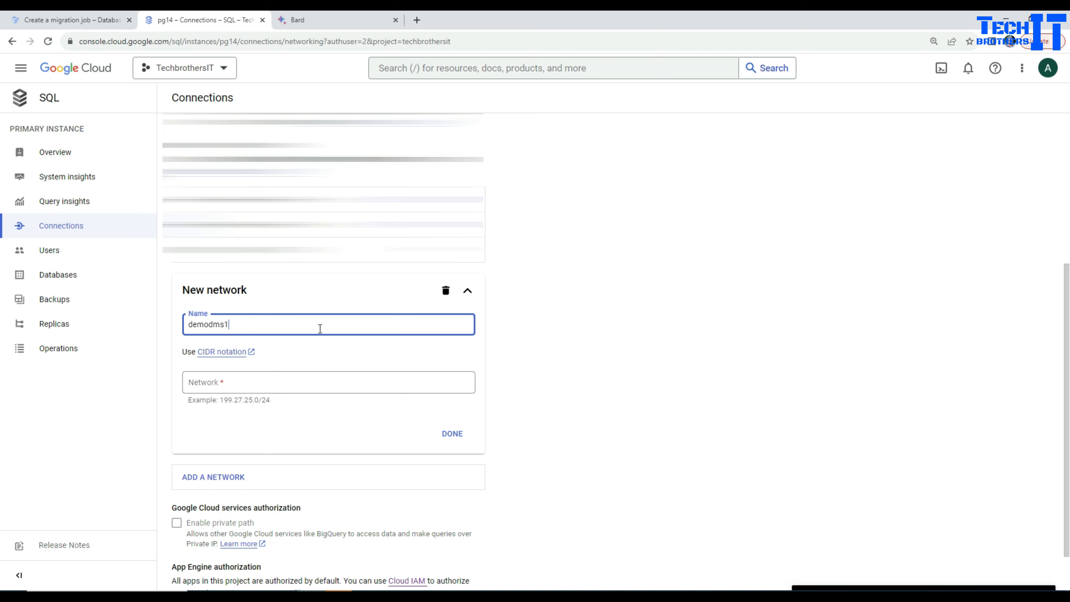
pyautogui.click(267, 388)
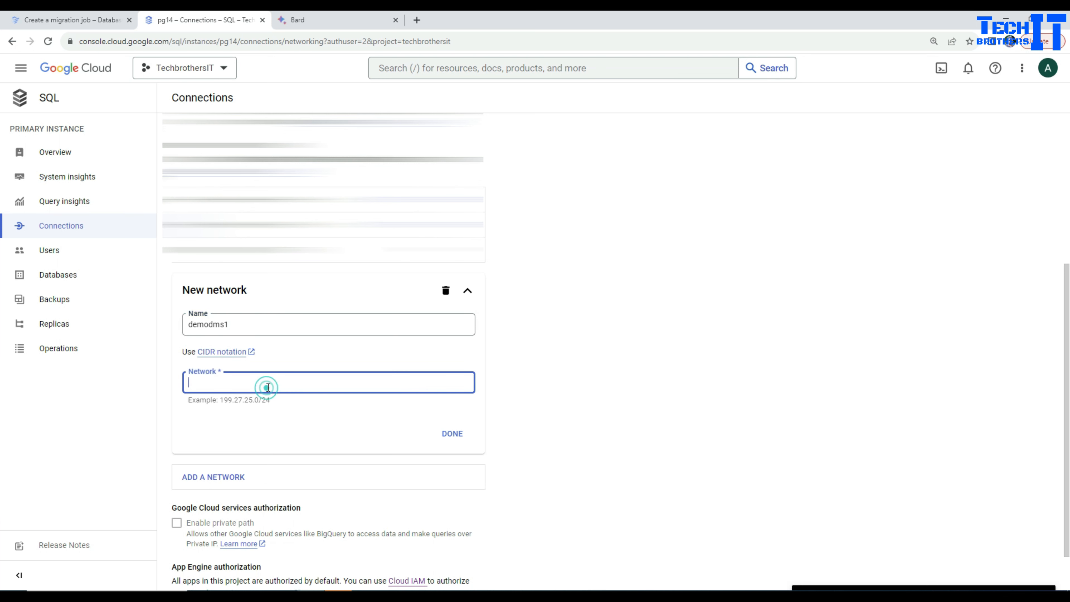
pyautogui.hotkey('ctrl', 'v')
pyautogui.click(462, 437)
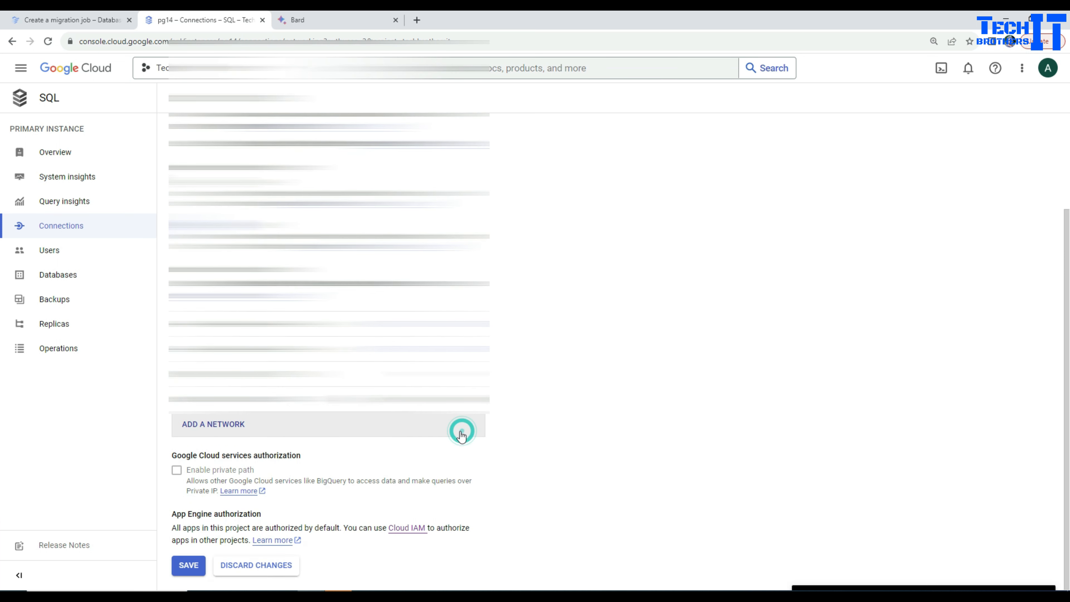
# Add an authorized network named demodms2 with the destination's second outgoing IP address, 34.136.39.247, and save the pg14 networking changes
pyautogui.click(223, 425)
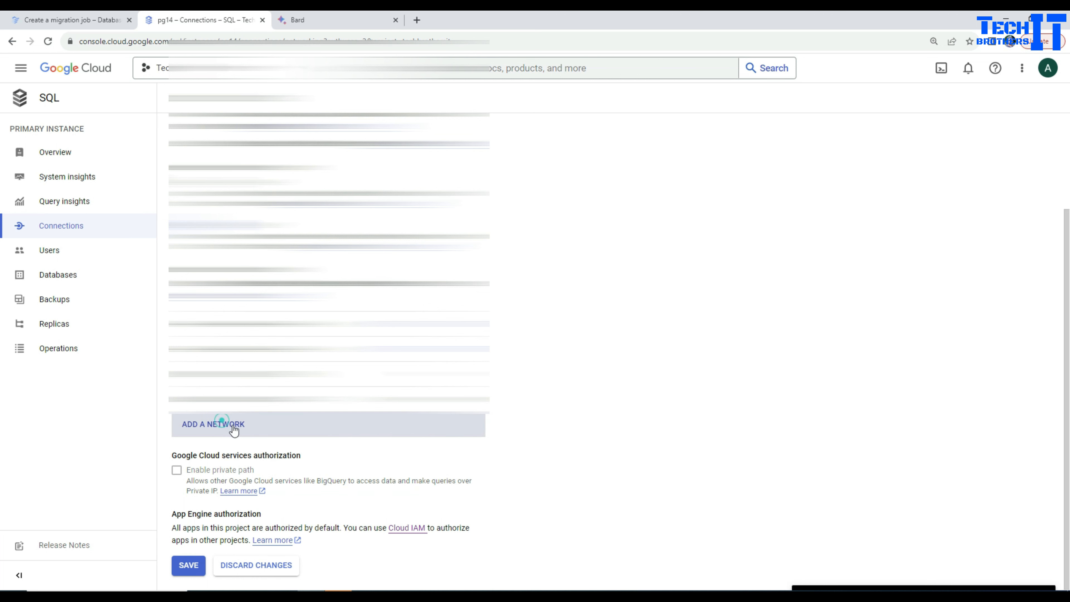
pyautogui.click(257, 474)
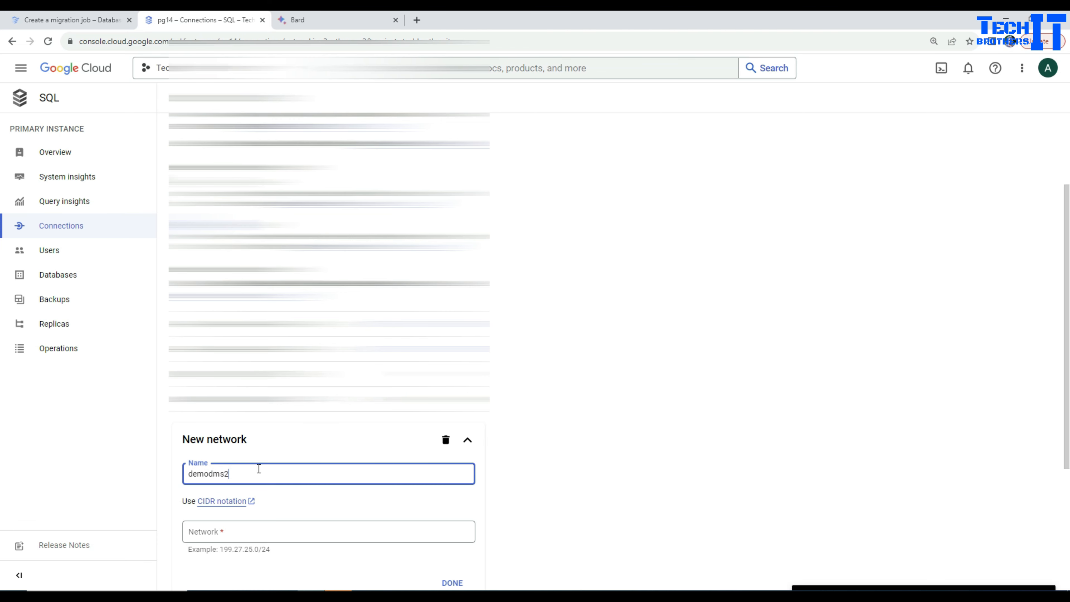
pyautogui.click(91, 20)
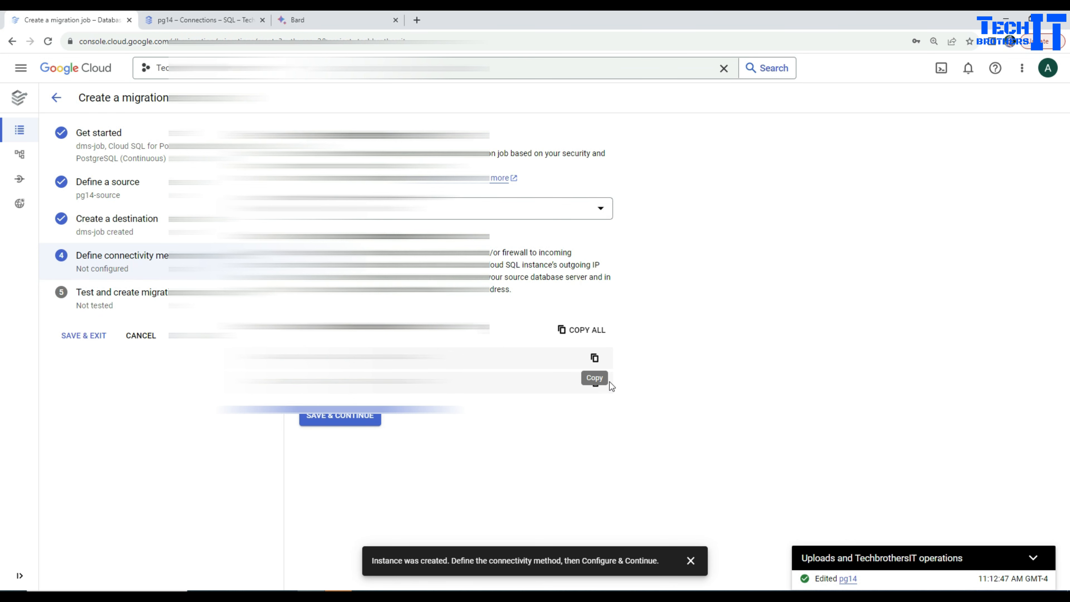
pyautogui.click(593, 382)
pyautogui.click(203, 20)
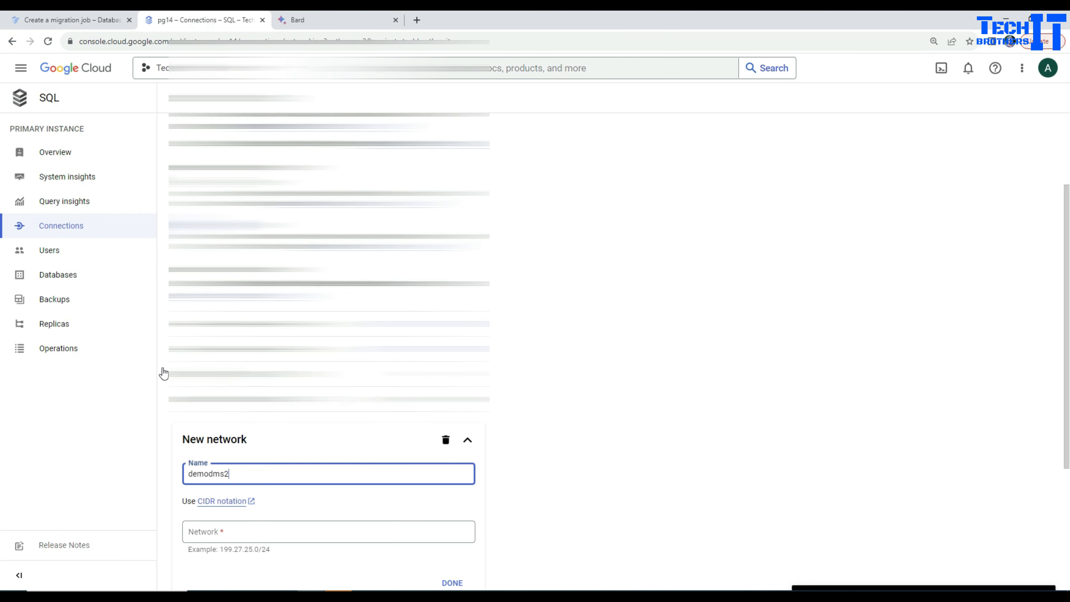
pyautogui.click(295, 523)
pyautogui.hotkey('ctrl', 'v')
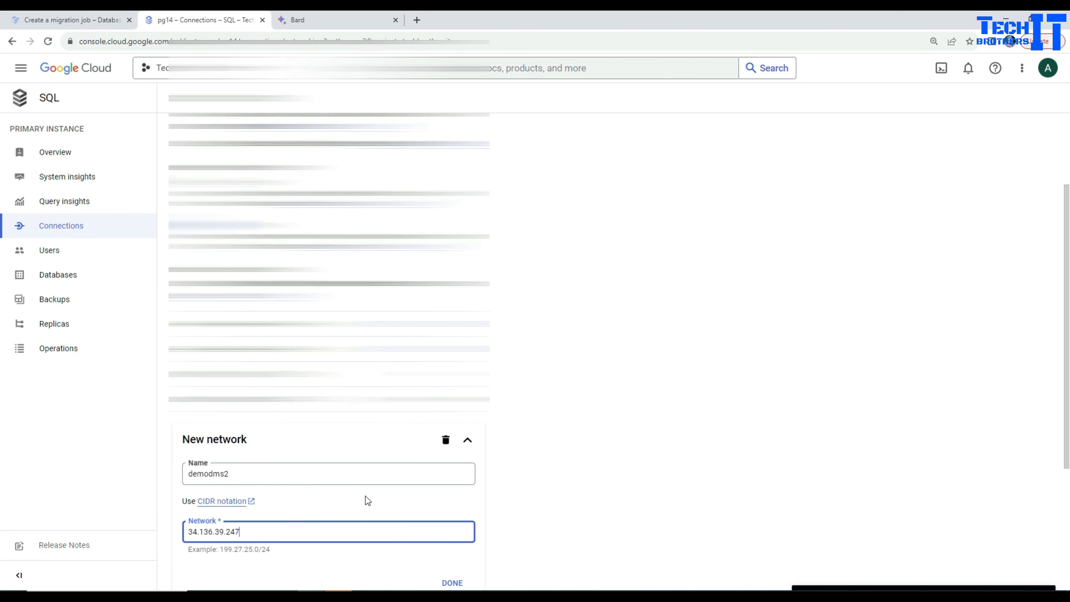
pyautogui.scroll(-4, 470, 460)
pyautogui.click(456, 418)
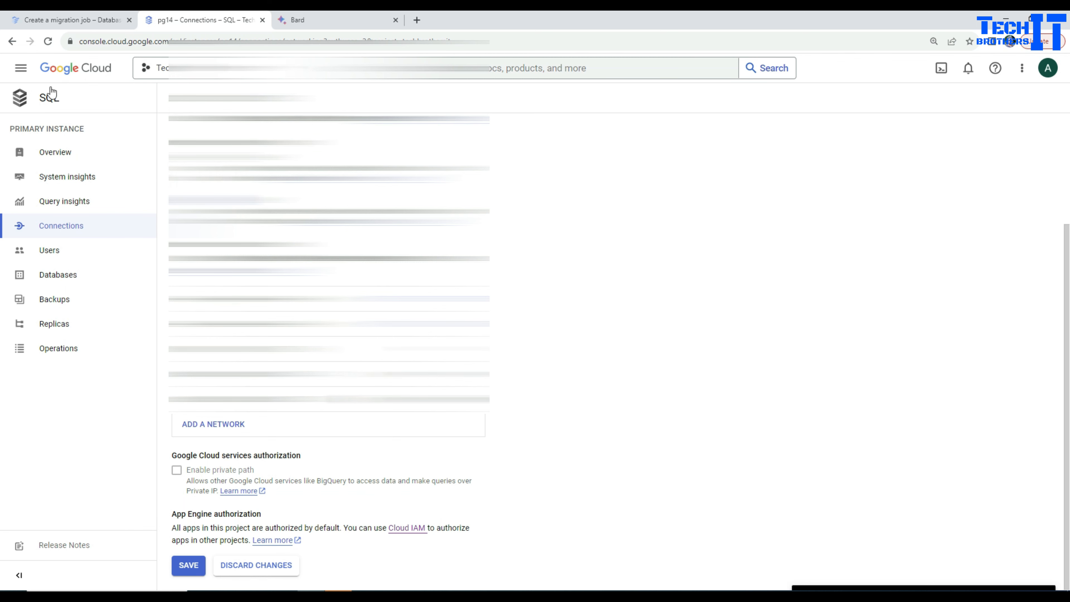
pyautogui.click(186, 565)
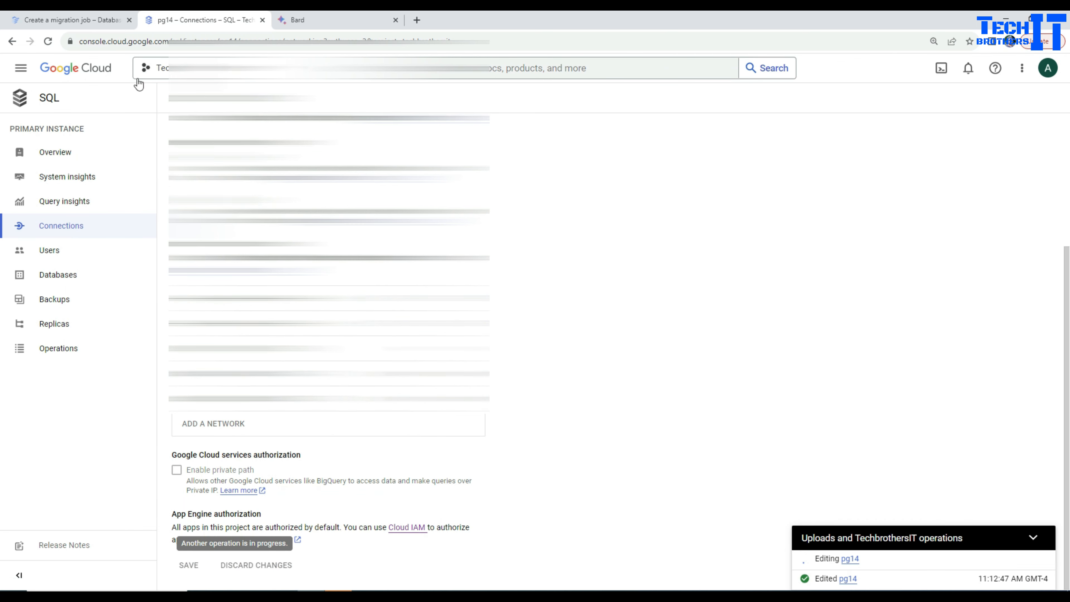
# Save the IP allowlist connectivity method in the migration job setup and test the migration job
pyautogui.click(86, 22)
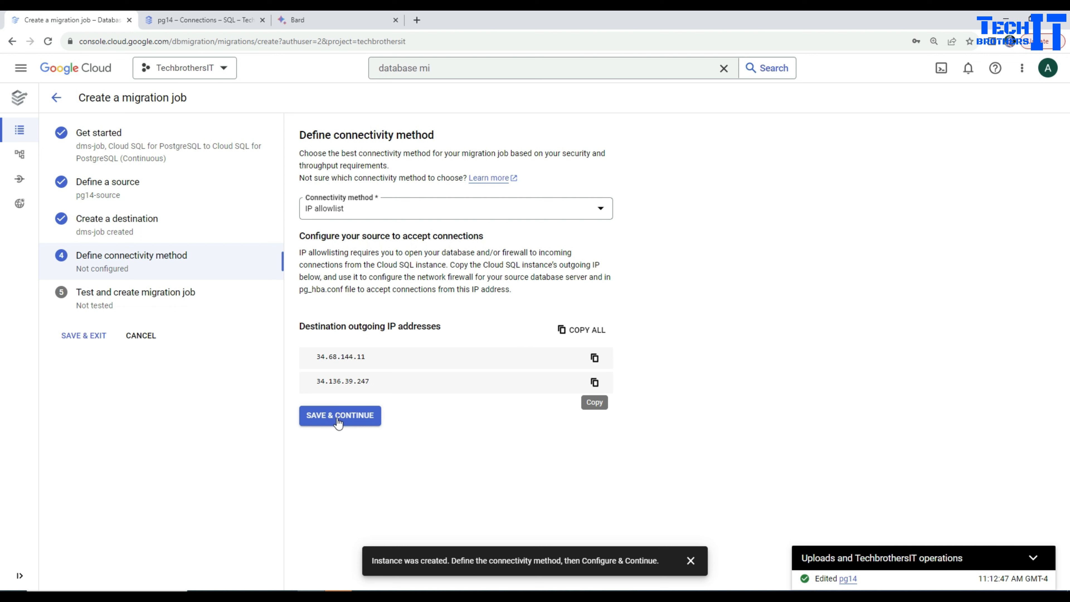
pyautogui.click(346, 420)
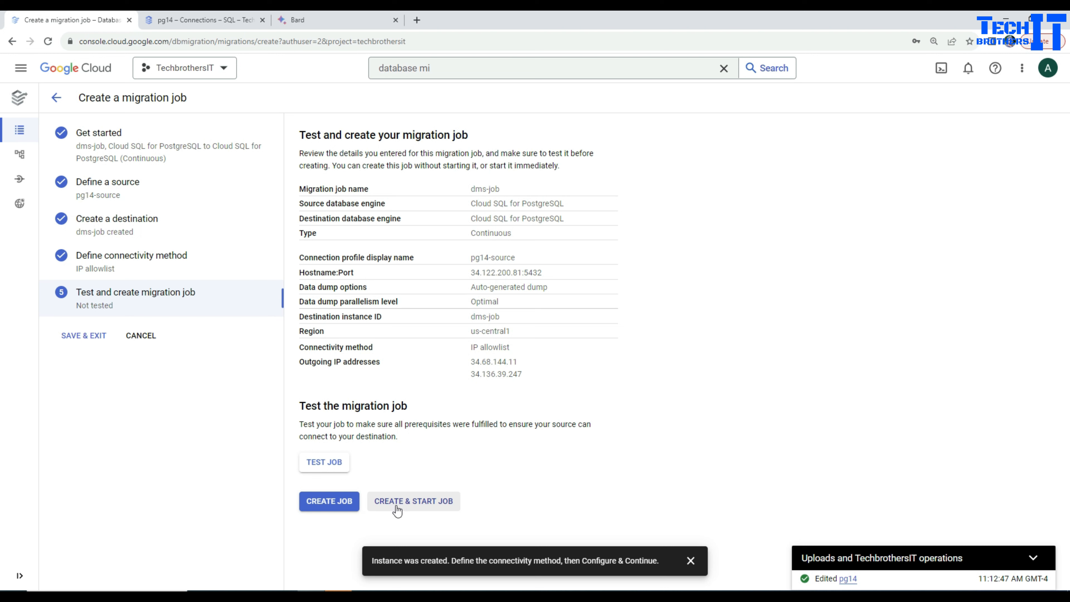
pyautogui.click(334, 465)
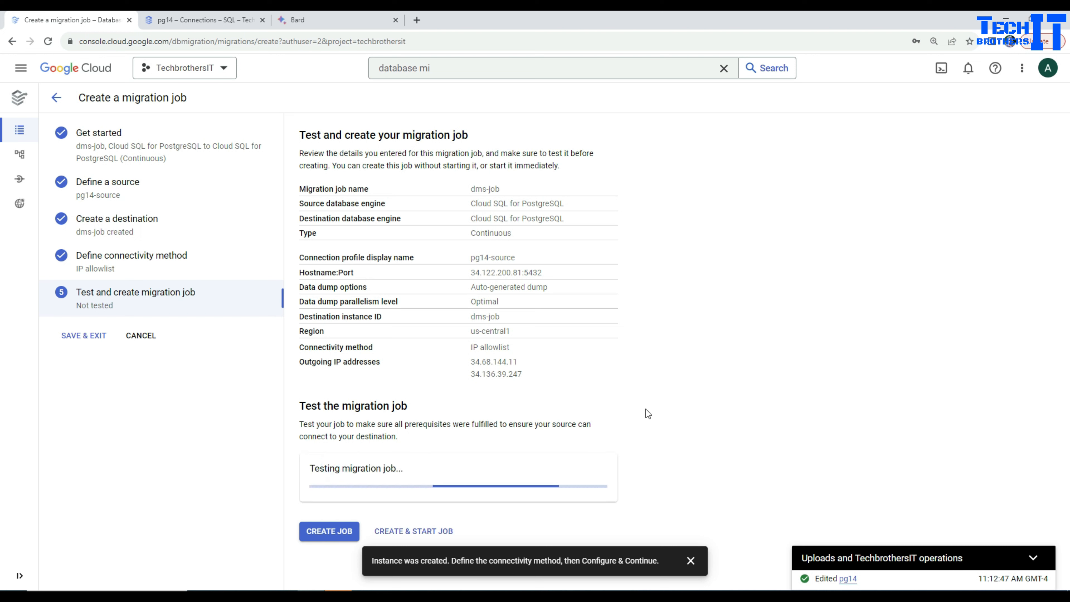
pyautogui.click(690, 562)
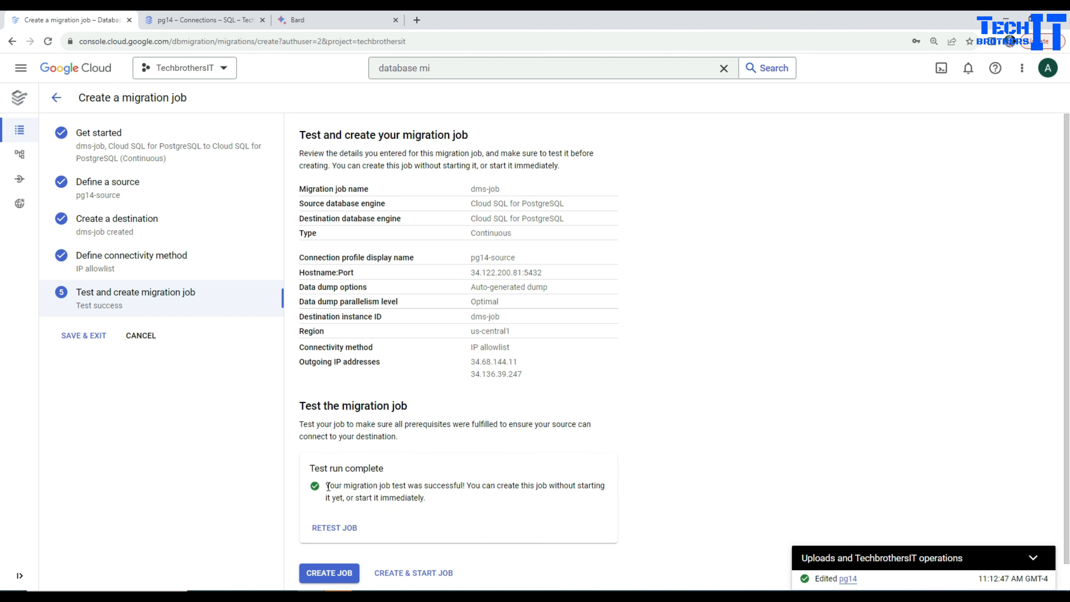
pyautogui.moveTo(327, 486); pyautogui.dragTo(426, 498)
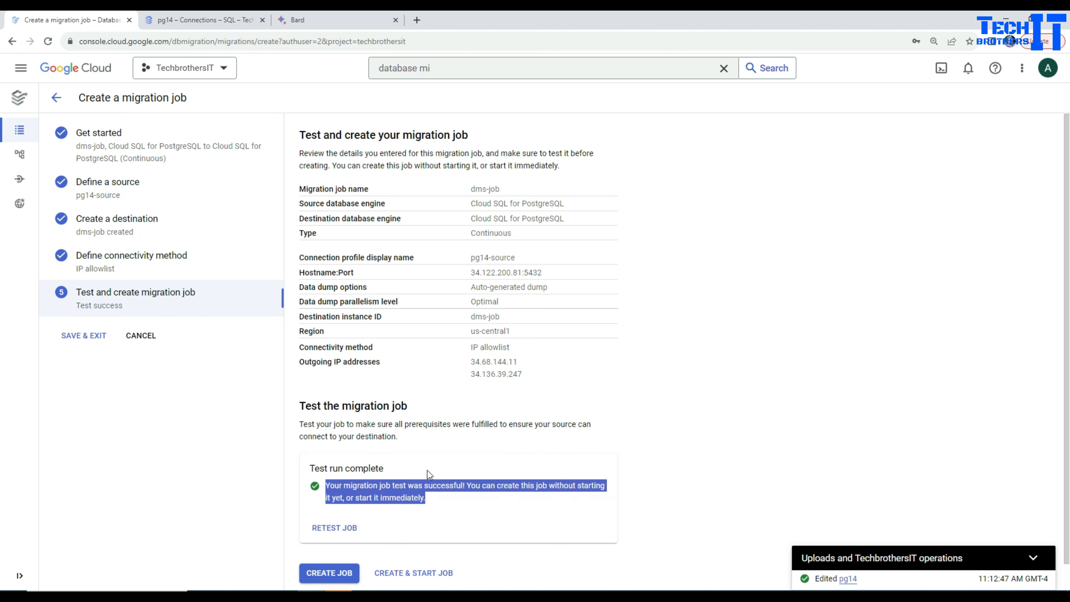
# Create the dms-job migration job and start it immediately
pyautogui.scroll(-1, 427, 472)
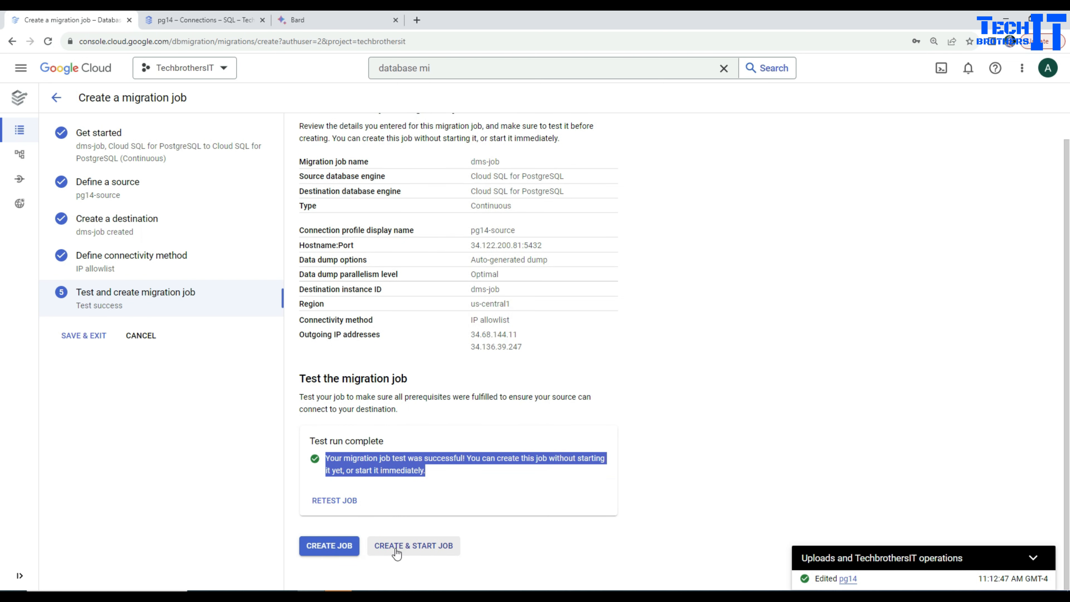
pyautogui.click(406, 548)
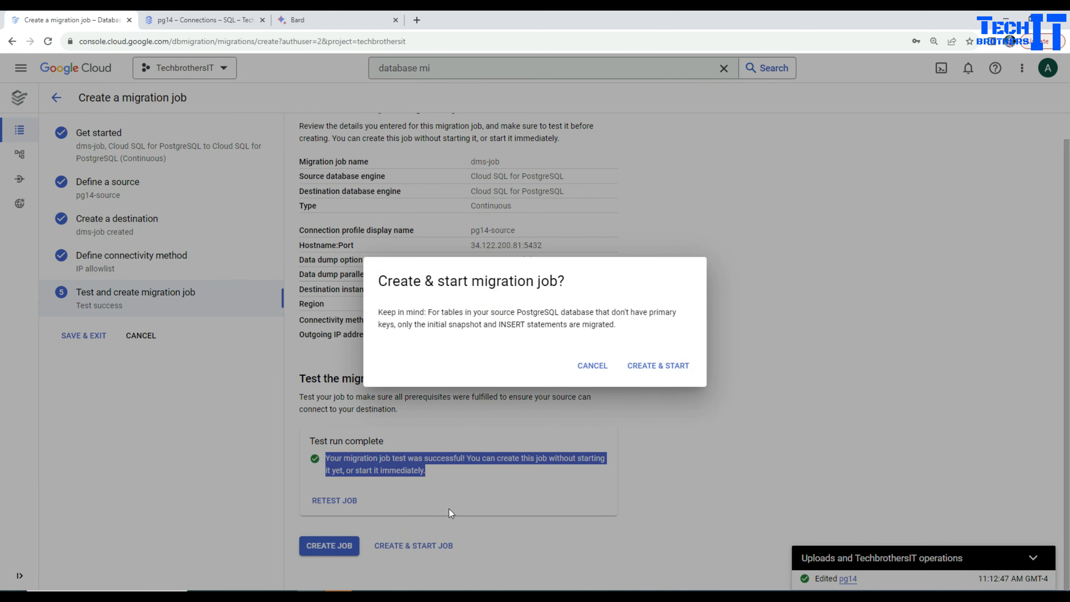
pyautogui.click(637, 370)
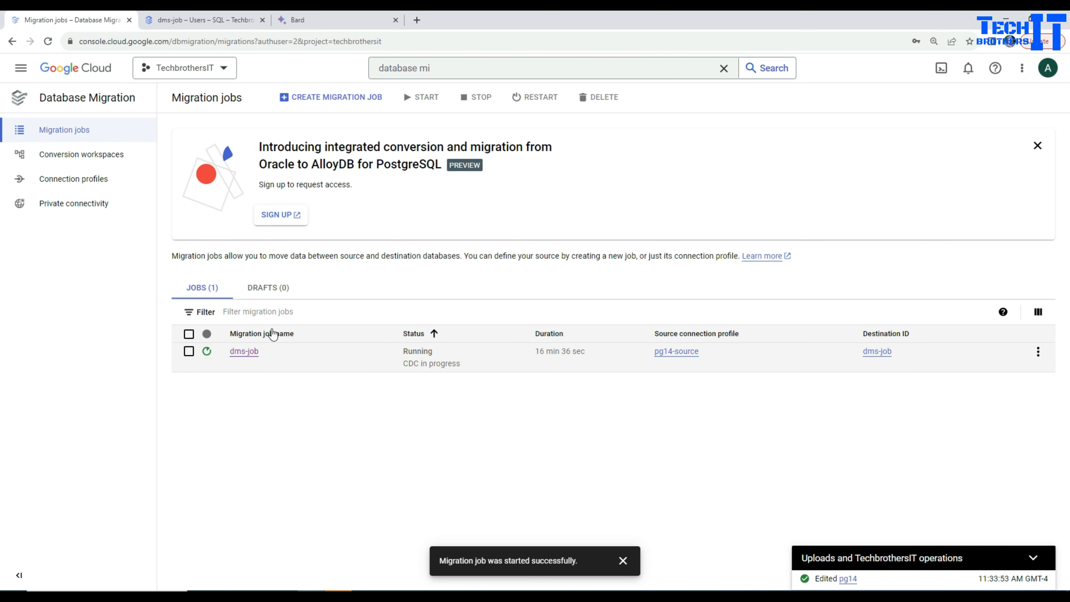
# Promote the dms-job migration, disconnecting the source and making the destination a writeable instance
pyautogui.click(249, 353)
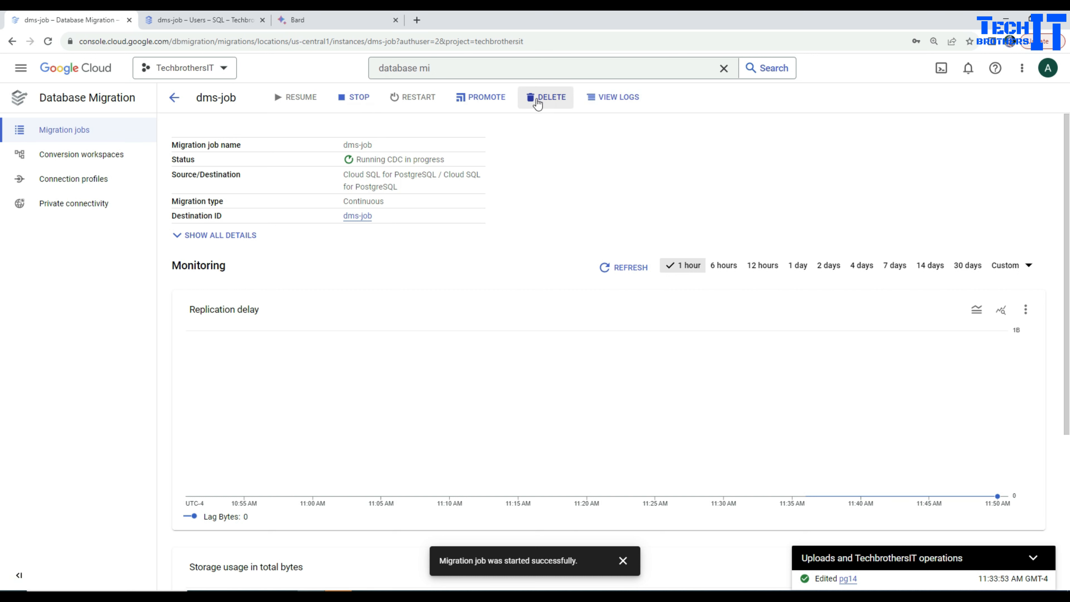
pyautogui.click(476, 101)
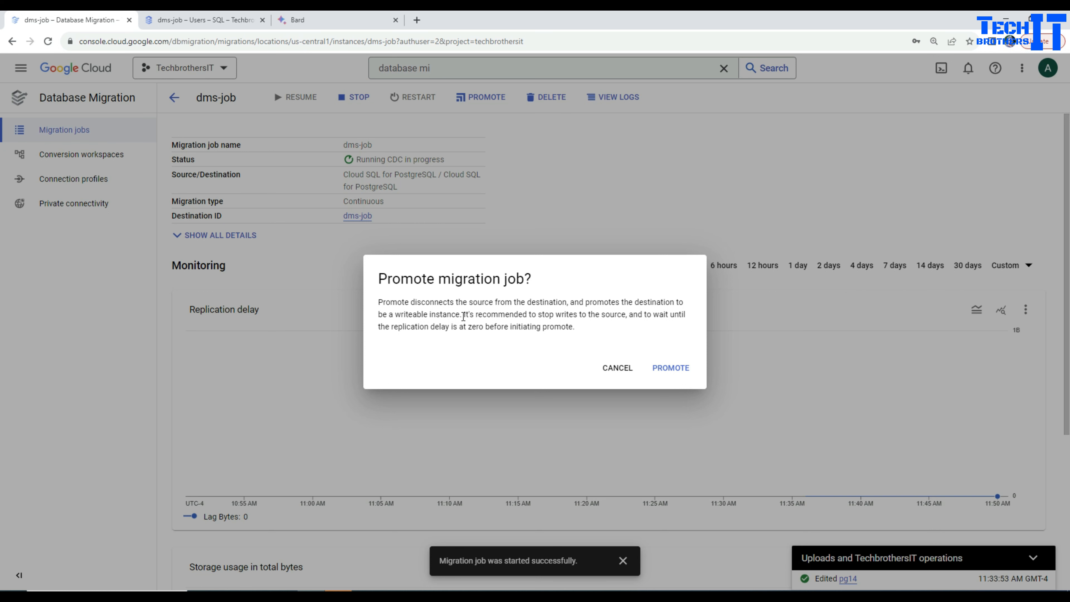
pyautogui.click(672, 373)
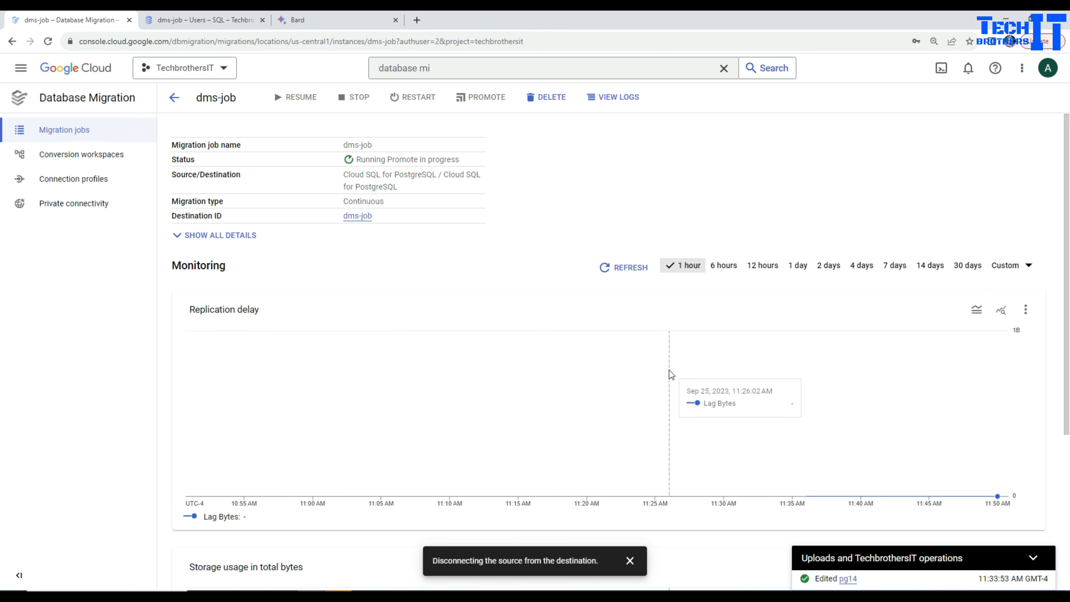
# Check the status of the Cloud SQL instances, and examine the overview and databases of the dms-job instance
pyautogui.click(228, 21)
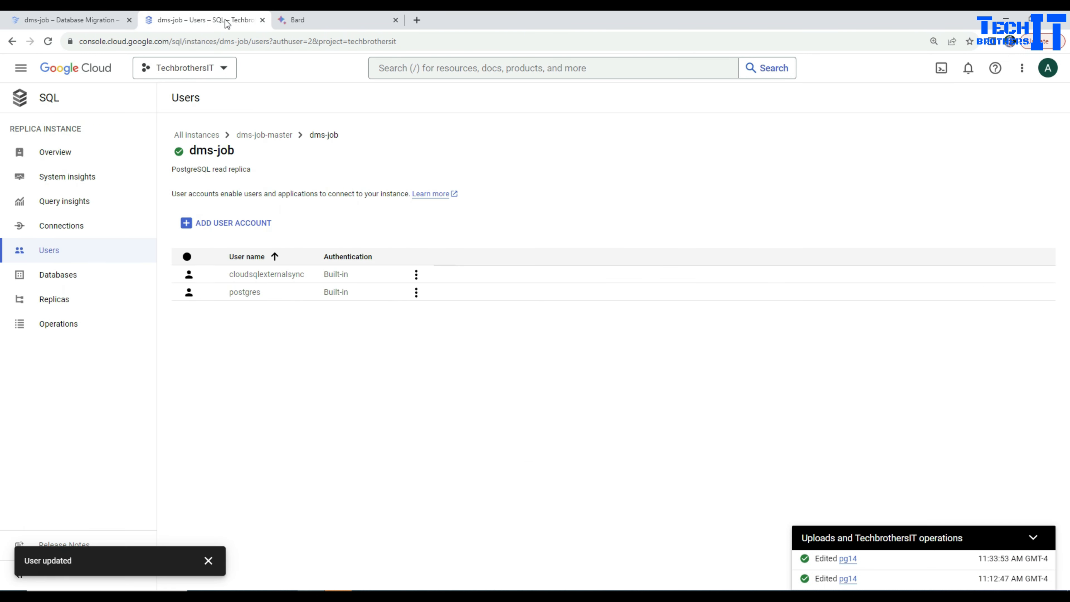
pyautogui.click(26, 99)
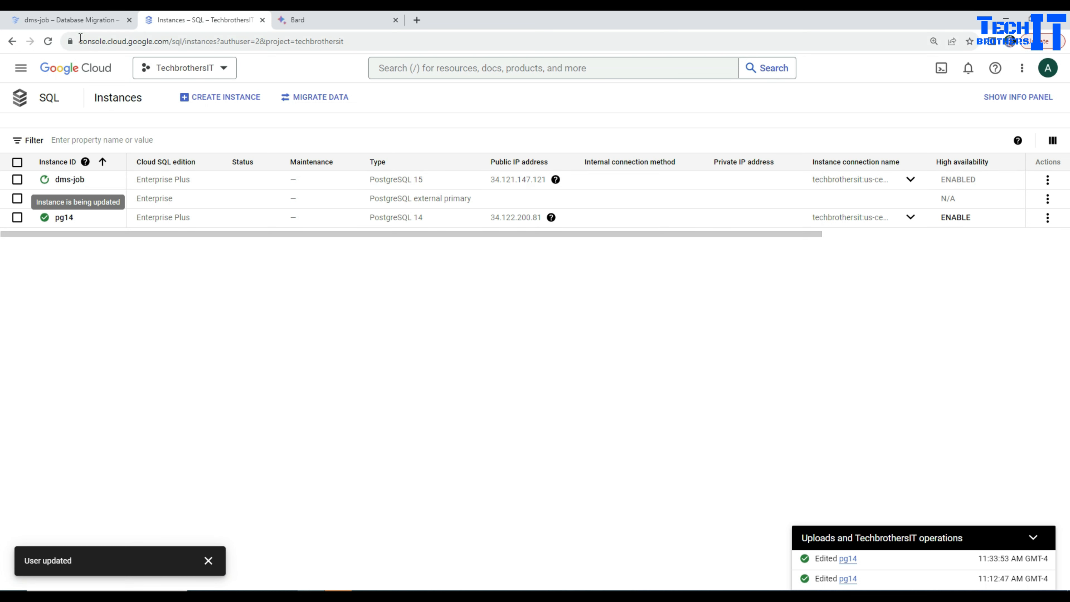
pyautogui.click(85, 21)
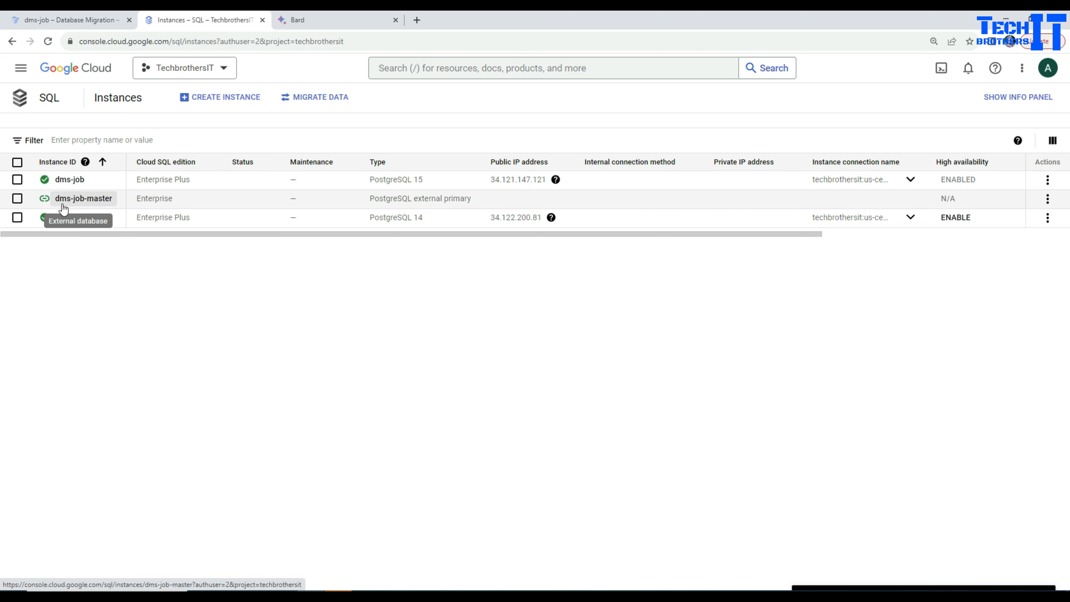
pyautogui.click(80, 182)
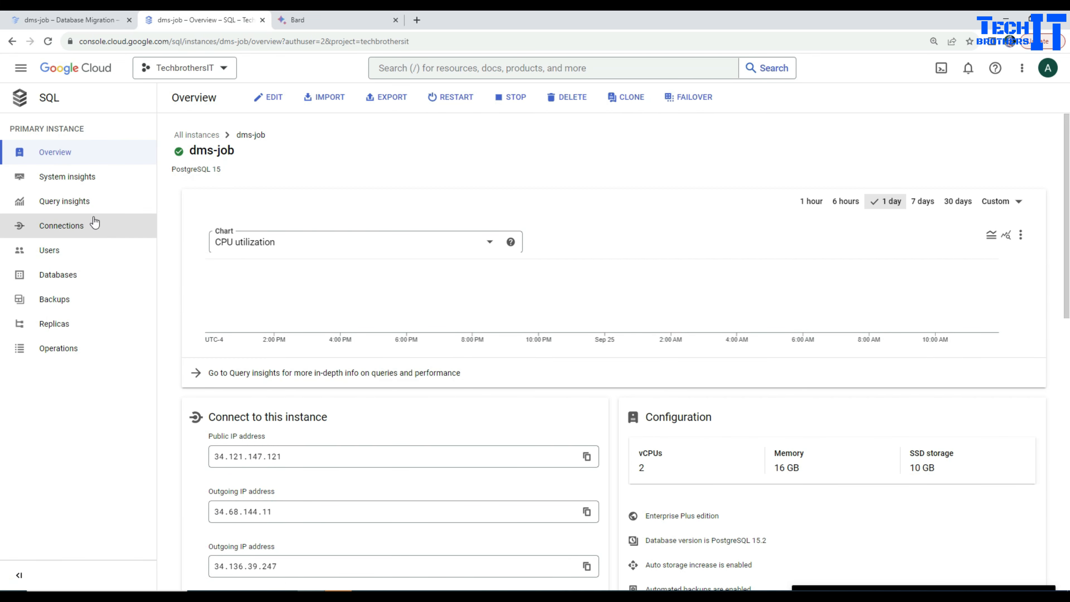
pyautogui.click(71, 275)
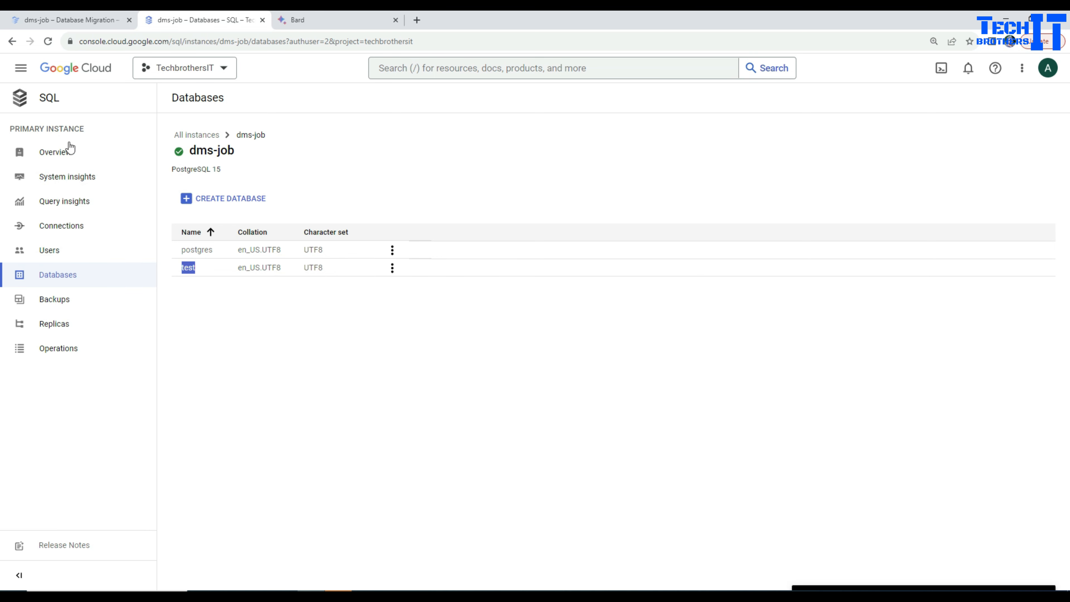
pyautogui.click(49, 153)
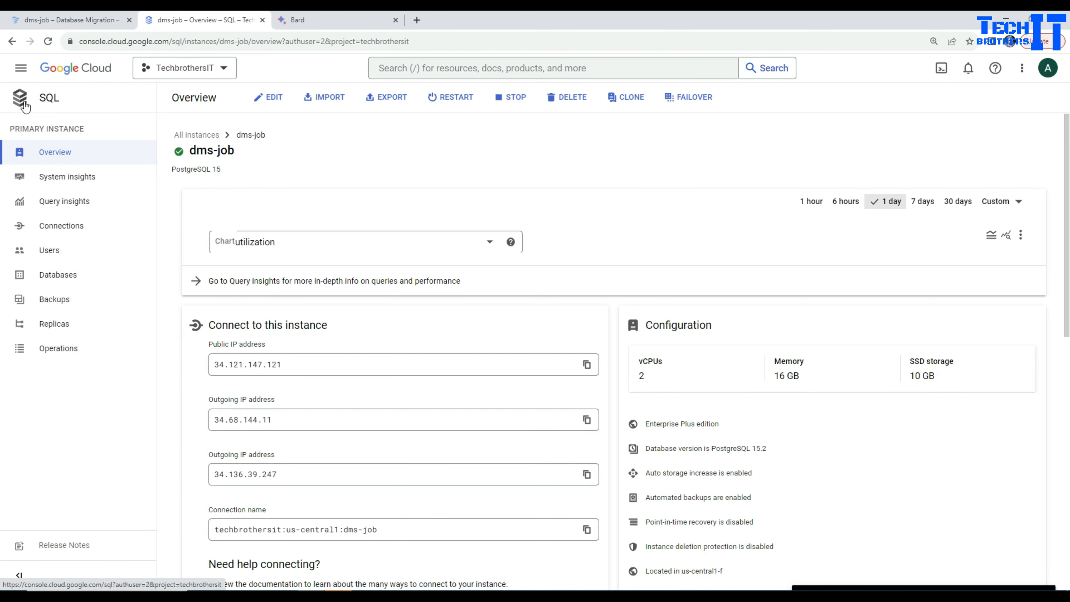
pyautogui.click(26, 107)
# Delete the dms-job migration job in Database Migration, entering Delete as the confirmation text
pyautogui.click(69, 22)
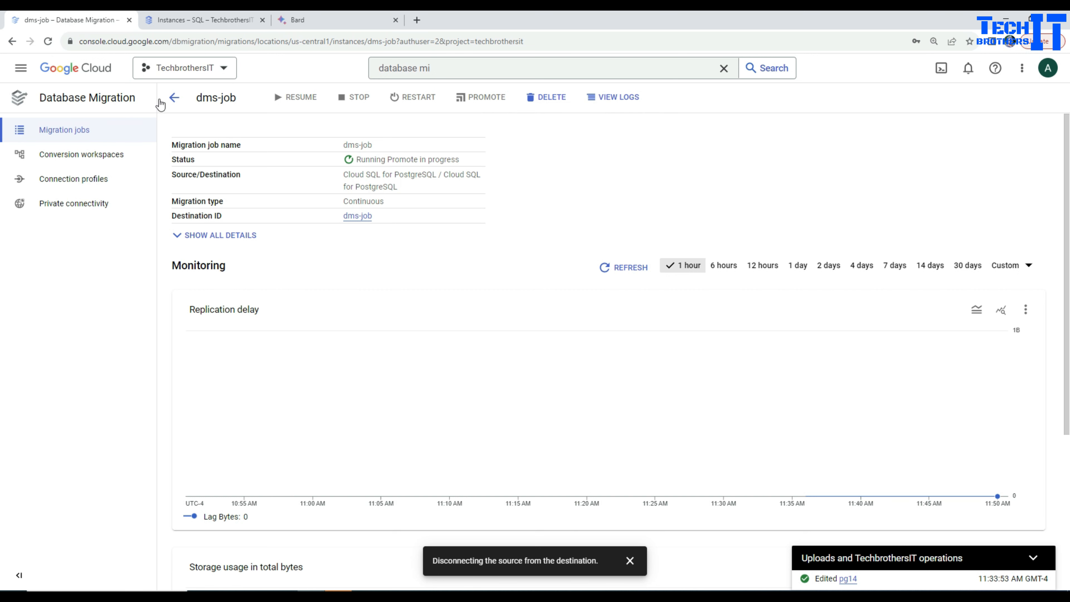
pyautogui.click(75, 131)
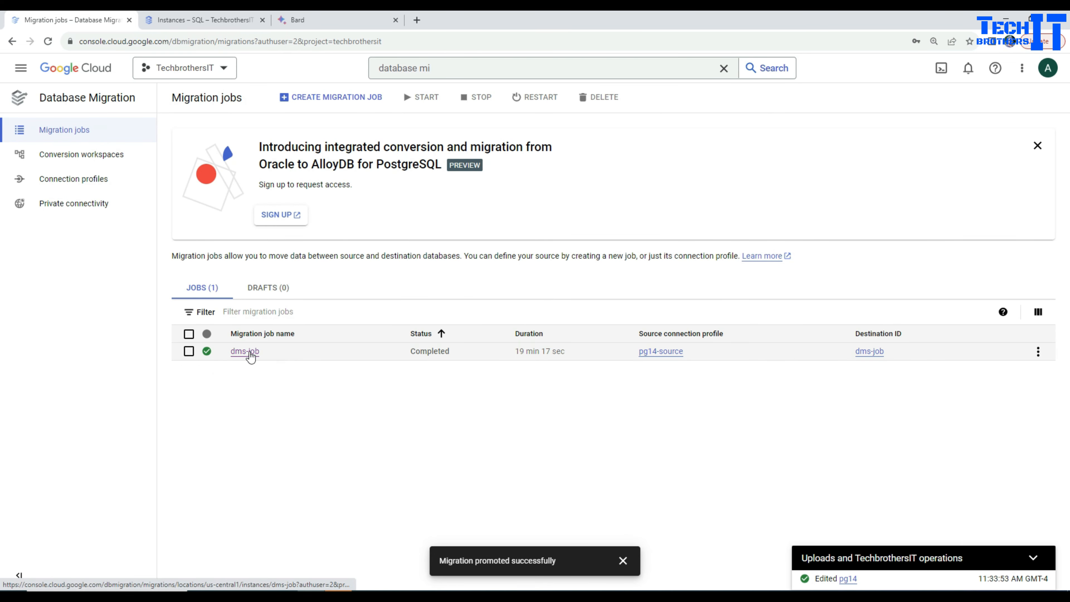
pyautogui.click(1038, 351)
pyautogui.click(994, 434)
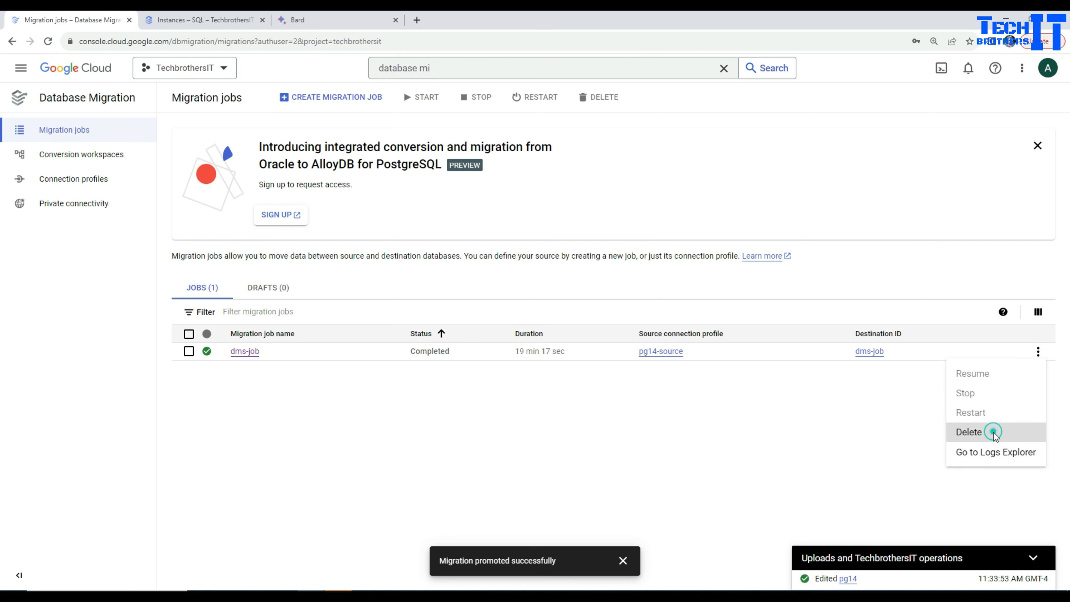
pyautogui.doubleClick(528, 339)
pyautogui.rightClick(527, 339)
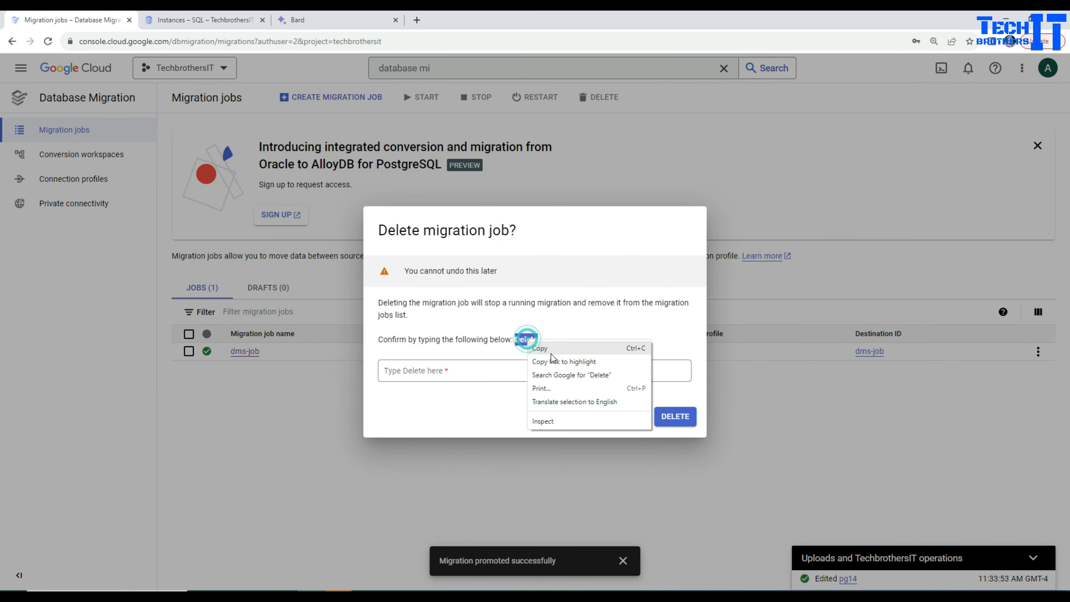
pyautogui.click(543, 349)
pyautogui.click(539, 366)
pyautogui.hotkey('ctrl', 'v')
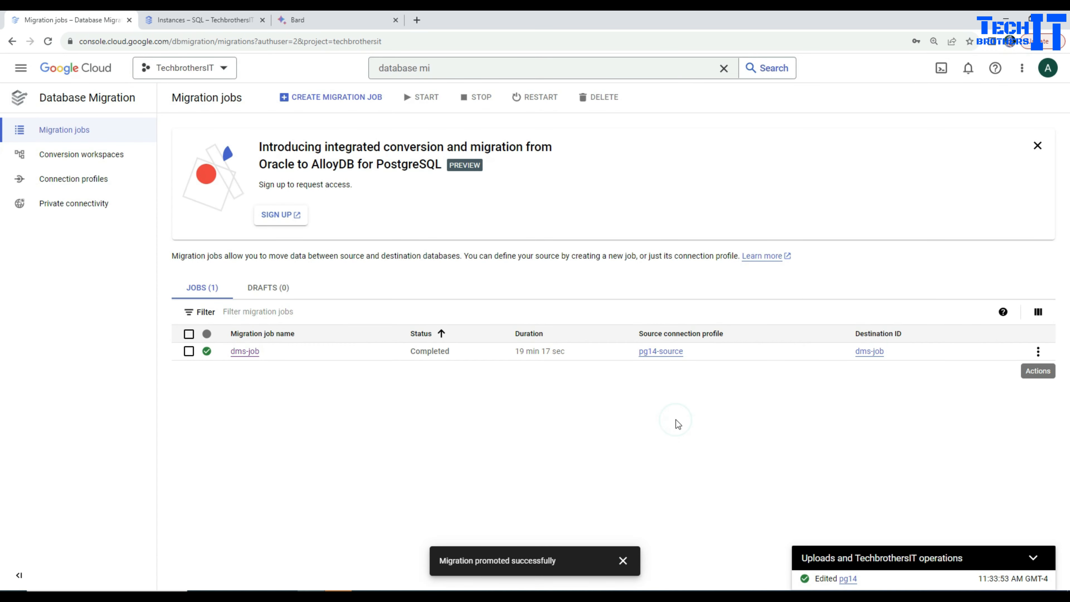
# Delete the pg14-source connection profile
pyautogui.click(97, 185)
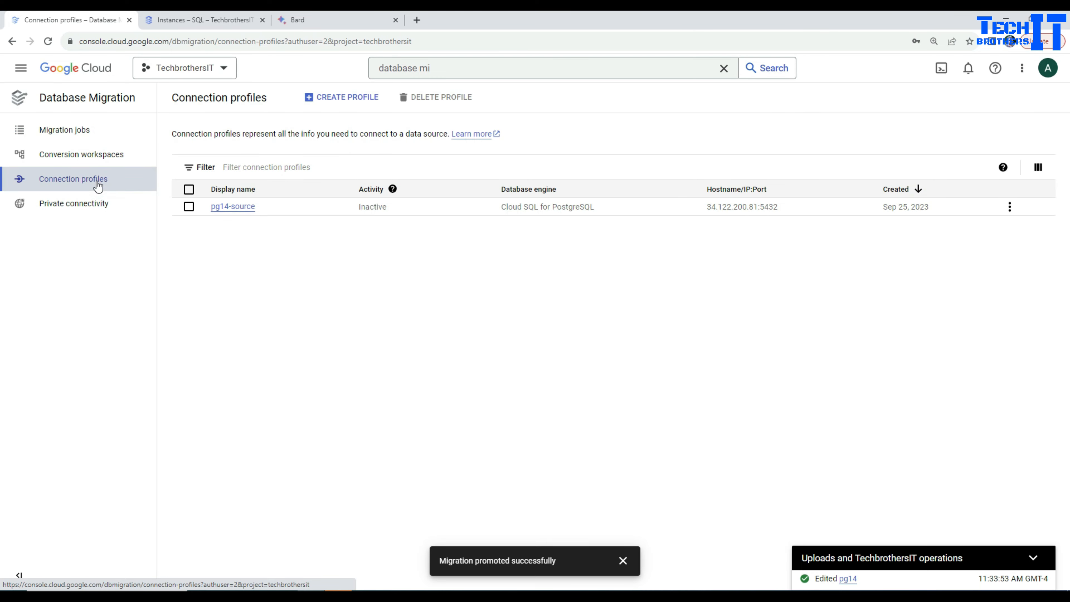
pyautogui.click(1010, 208)
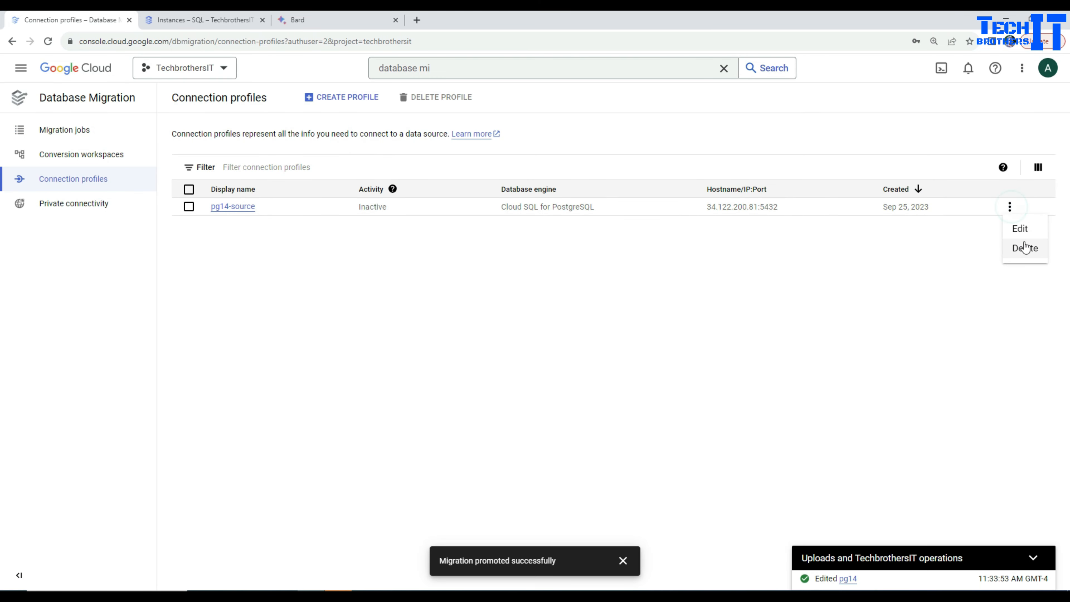
pyautogui.click(1031, 248)
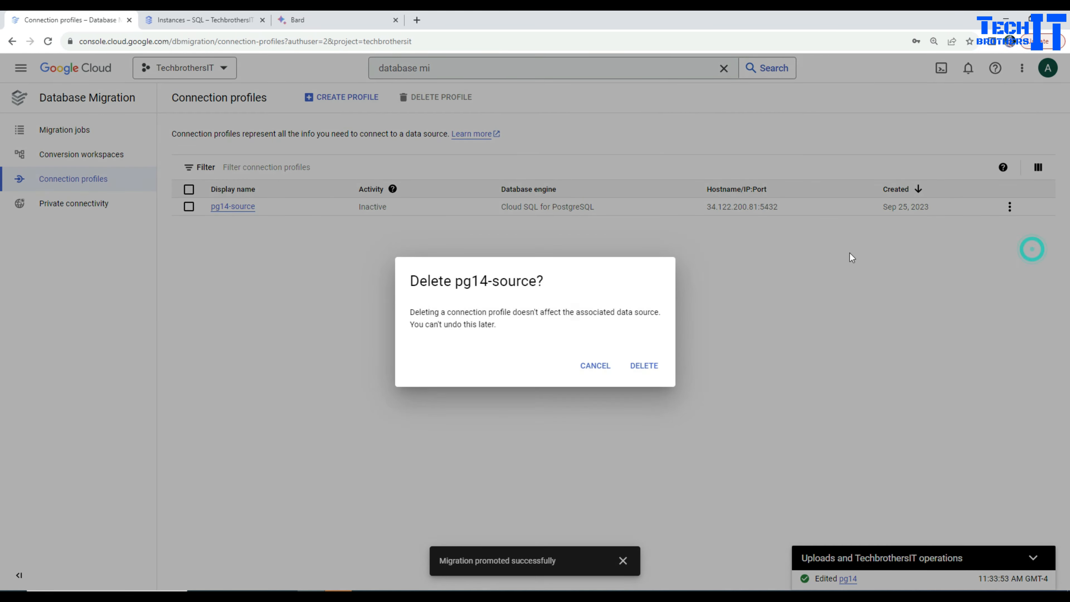
pyautogui.click(644, 365)
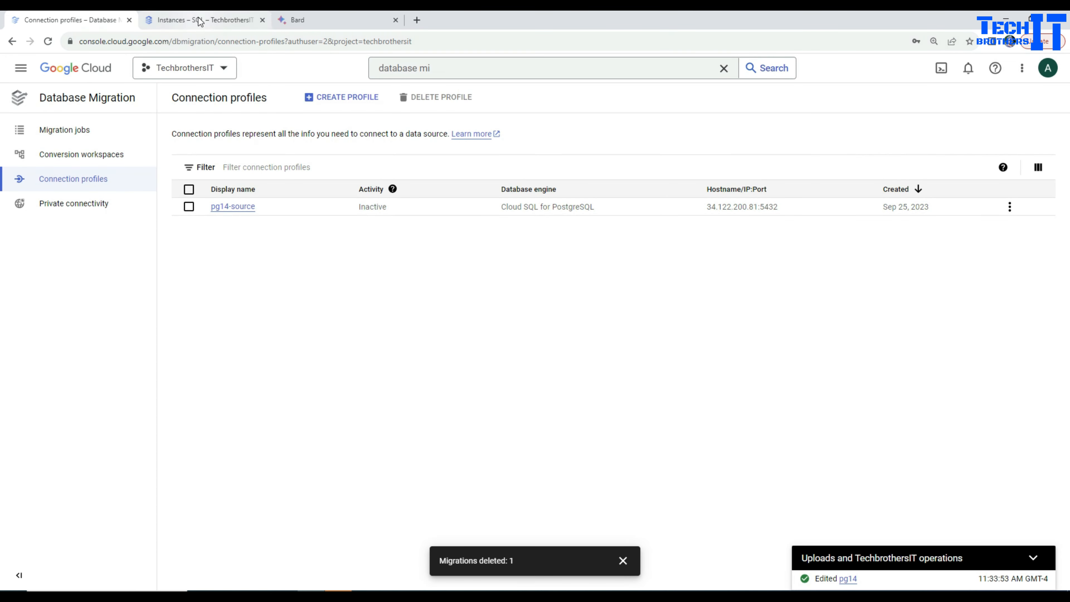
# Check the type of the dms-job-master instance in the Cloud SQL instances list
pyautogui.click(201, 21)
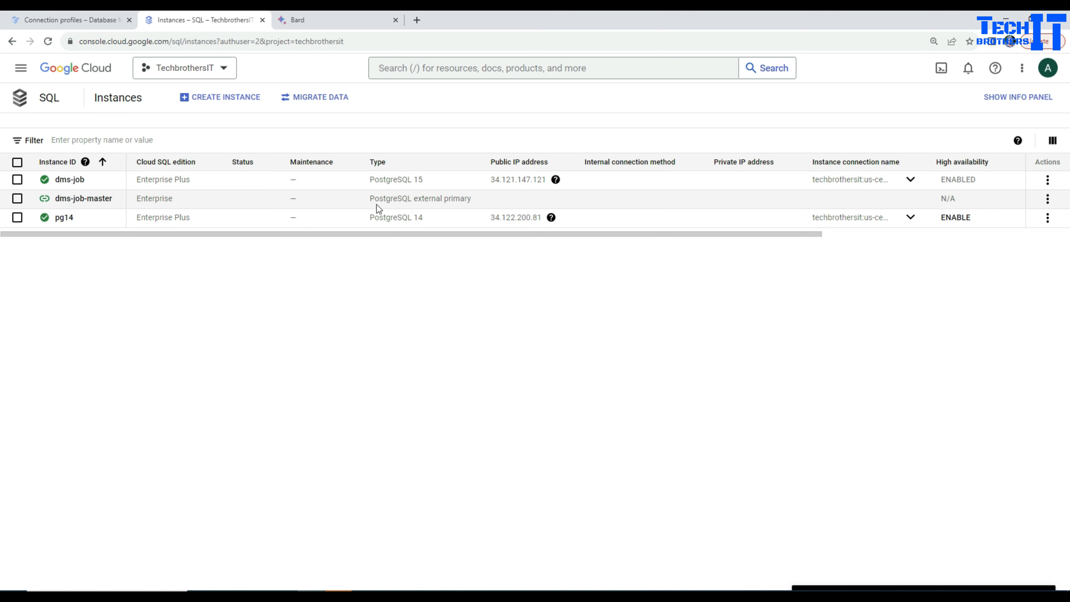
pyautogui.moveTo(392, 201); pyautogui.dragTo(376, 203)
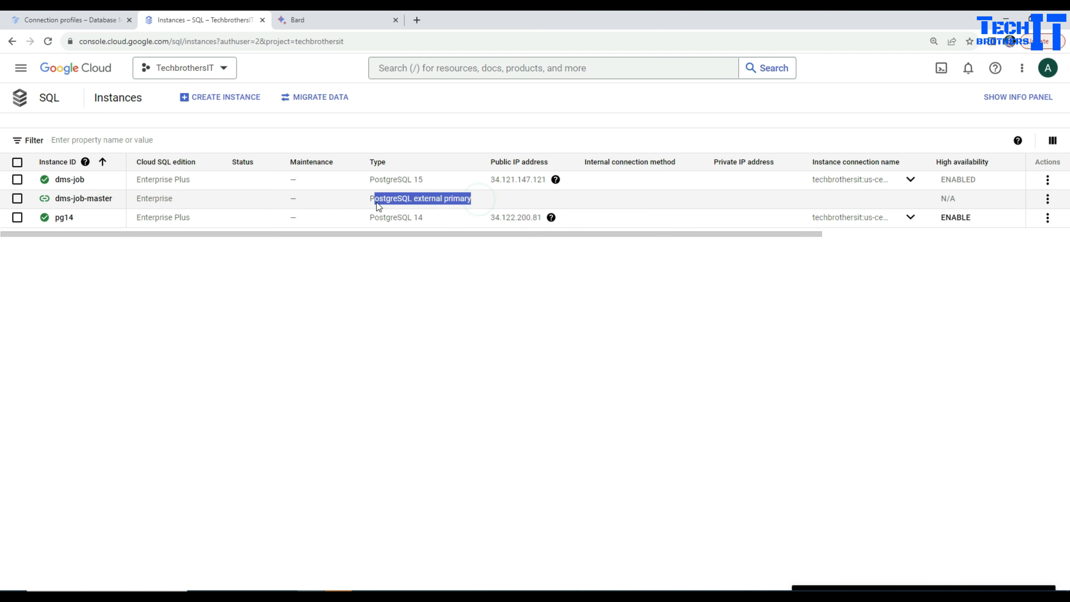
# Delete the external primary instance, entering dms-job-master as the confirming instance ID, and check the database type of the dms-job instance
pyautogui.click(1047, 199)
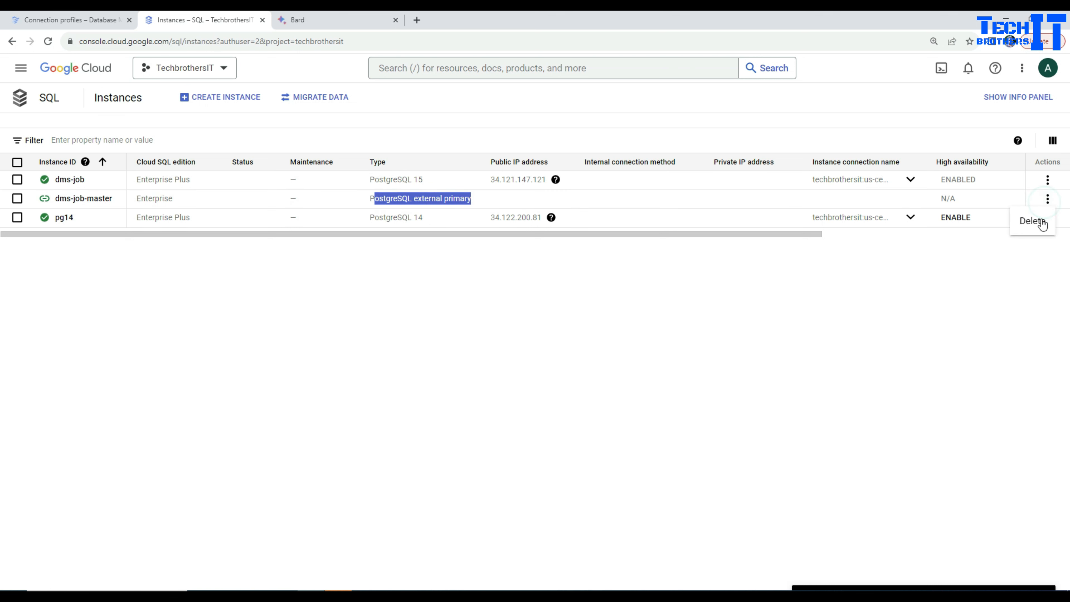
pyautogui.click(1036, 221)
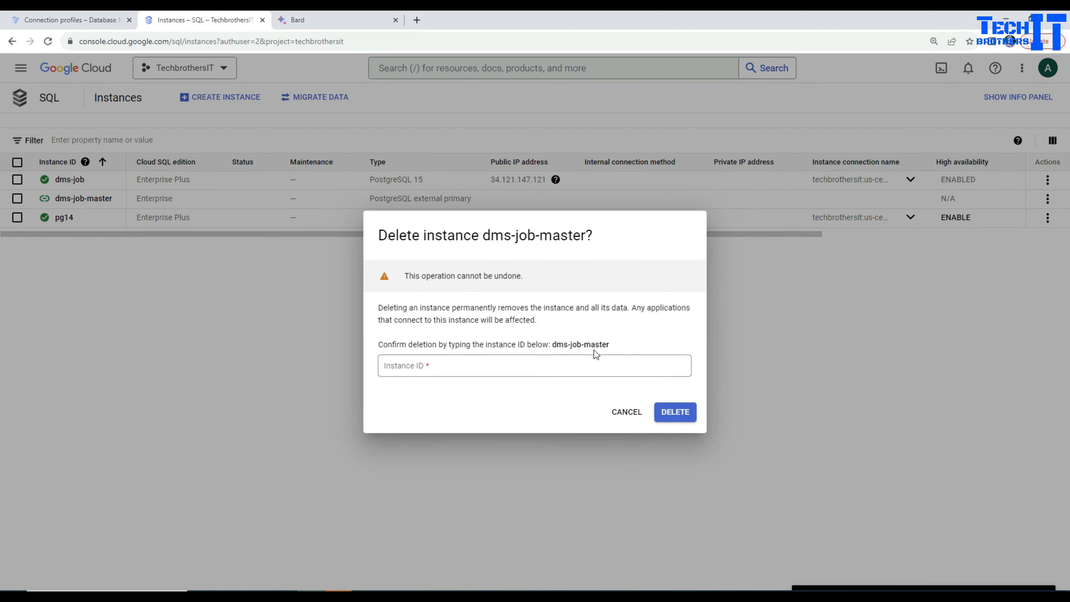
pyautogui.moveTo(552, 345); pyautogui.dragTo(614, 345)
pyautogui.rightClick(563, 344)
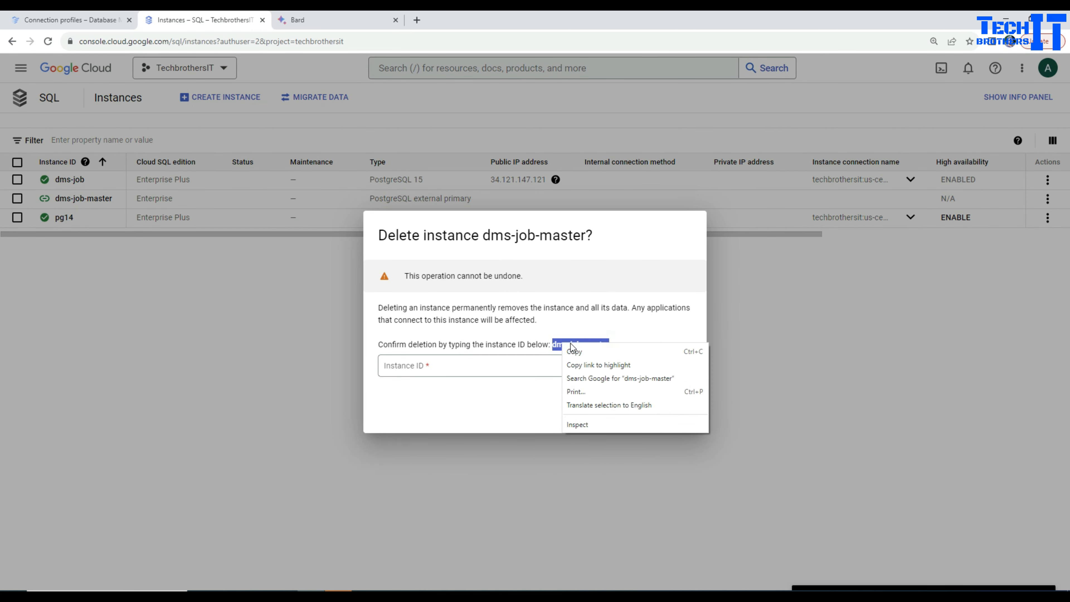
pyautogui.click(586, 352)
pyautogui.click(559, 365)
pyautogui.hotkey('ctrl', 'v')
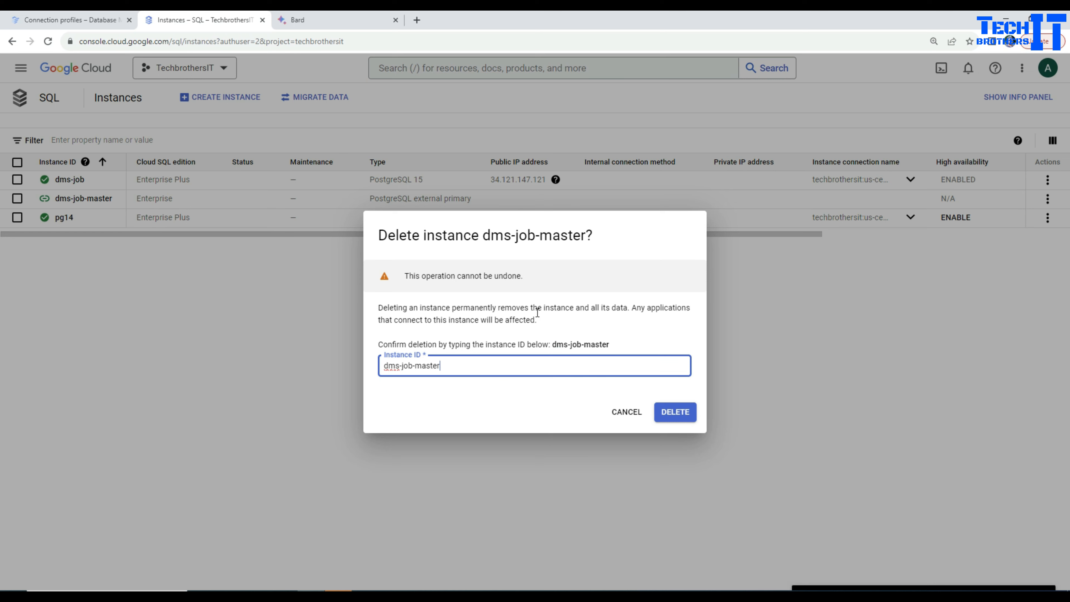
pyautogui.click(675, 412)
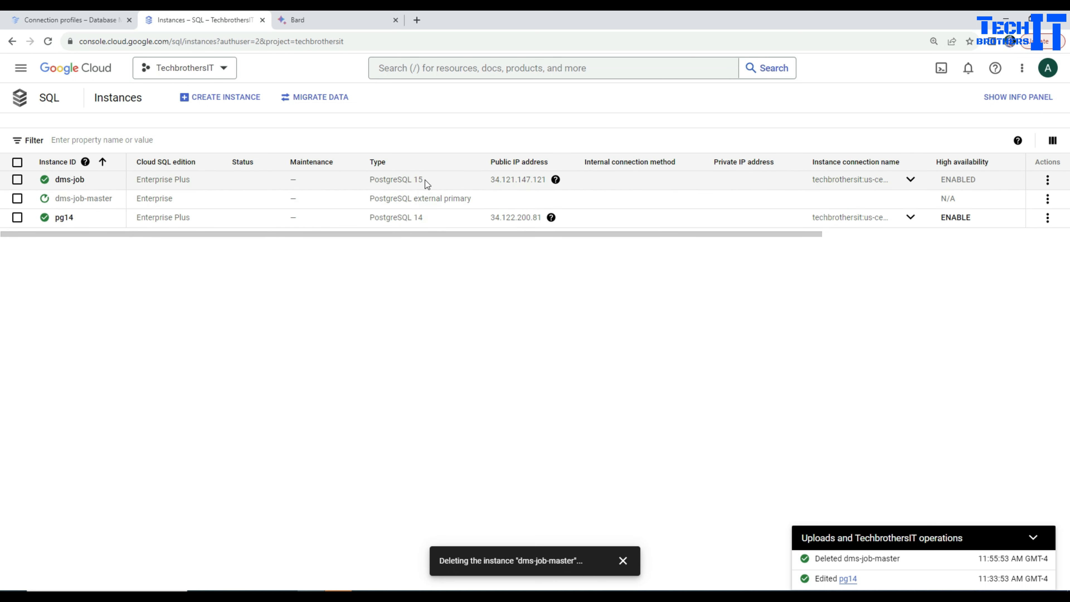
pyautogui.moveTo(425, 179); pyautogui.dragTo(370, 180)
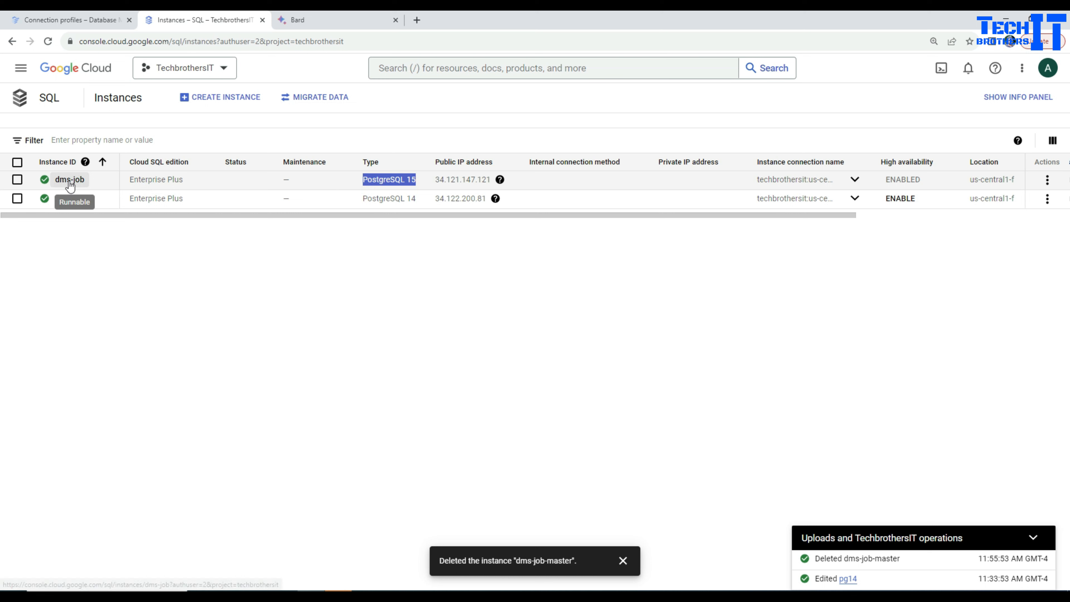